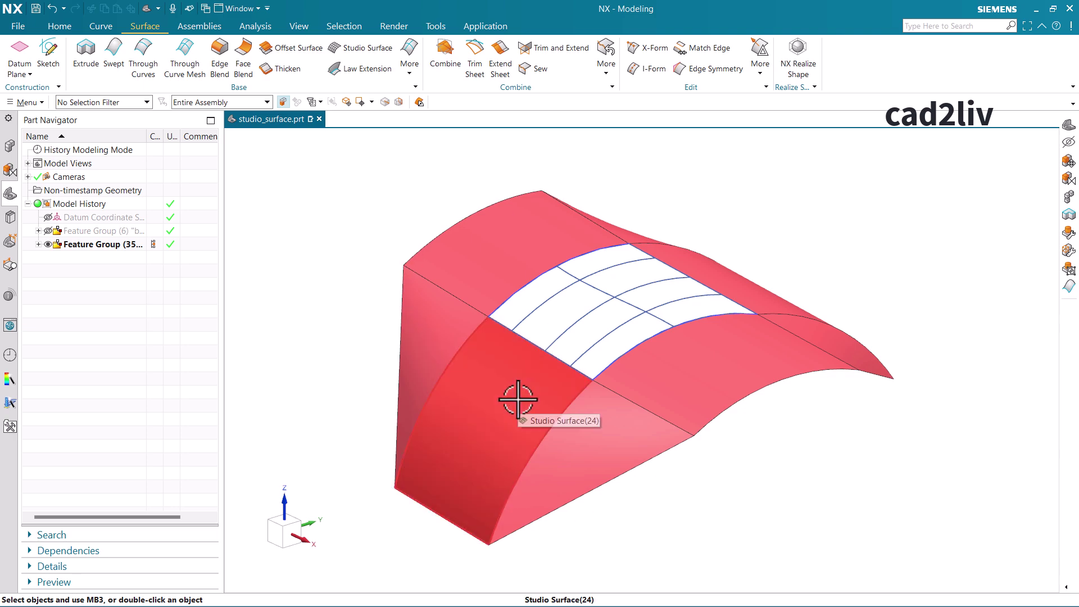
- Hide Feature Group (35) and show Feature Group (6) in the model history
{"action": "left_click", "coordinate": [47, 245]}
{"action": "left_click", "coordinate": [48, 231]}
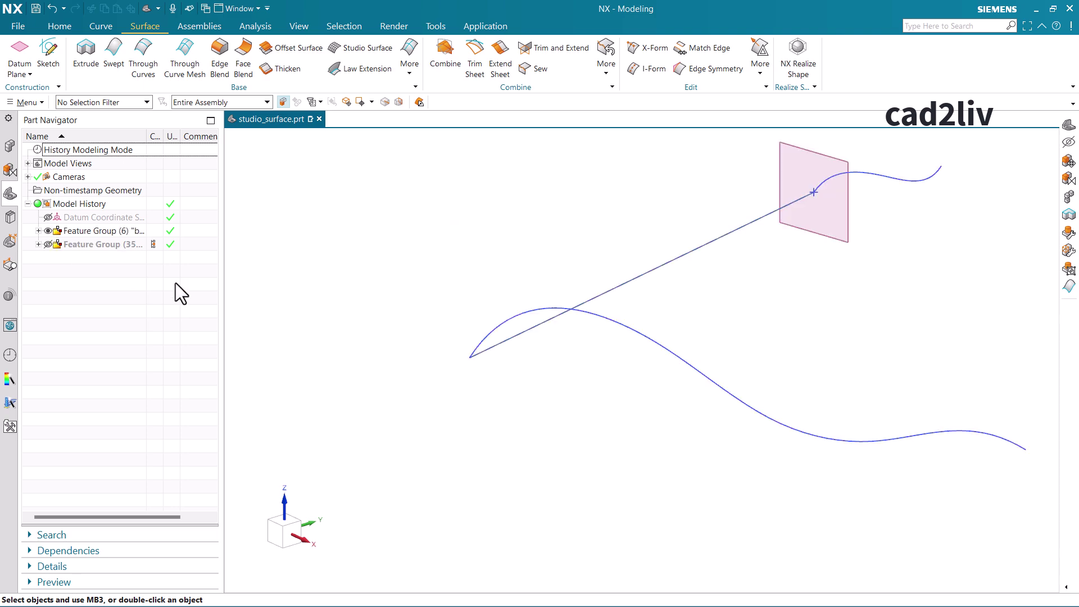
{"action": "key", "text": "ctrl+f"}
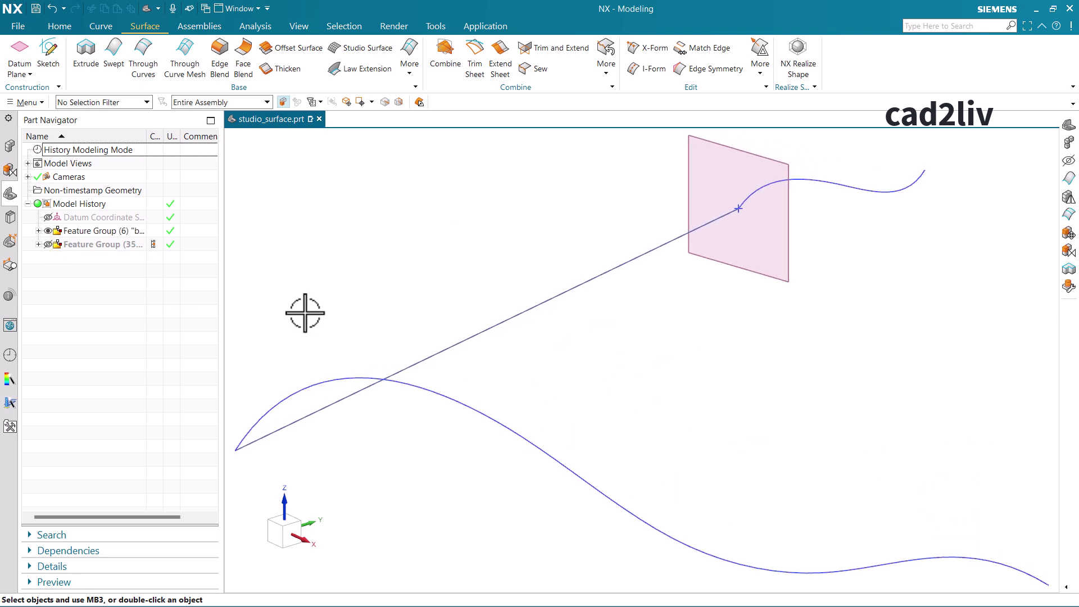
- Hide all datum planes in the model through Show and Hide
{"action": "key", "text": "ctrl+w"}
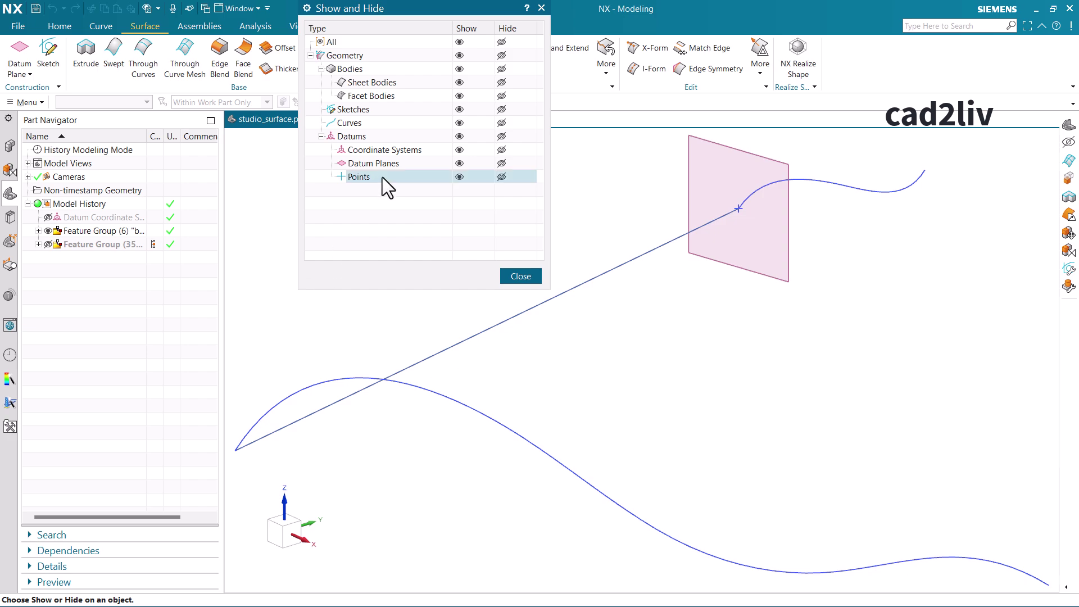
{"action": "left_click_drag", "start_coordinate": [389, 8], "coordinate": [368, 107]}
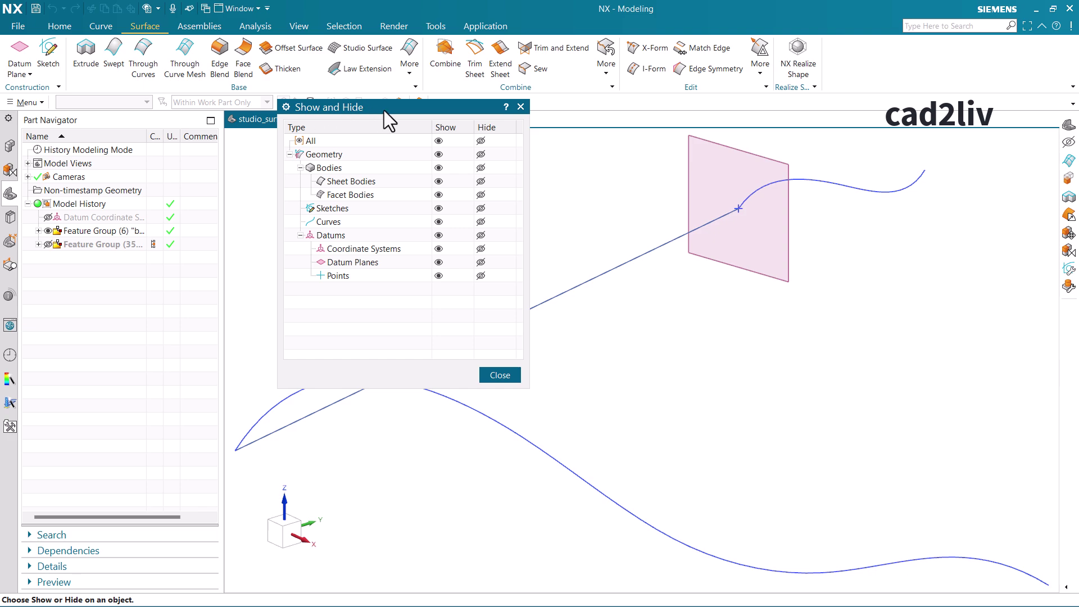
{"action": "left_click_drag", "start_coordinate": [392, 110], "coordinate": [393, 139]}
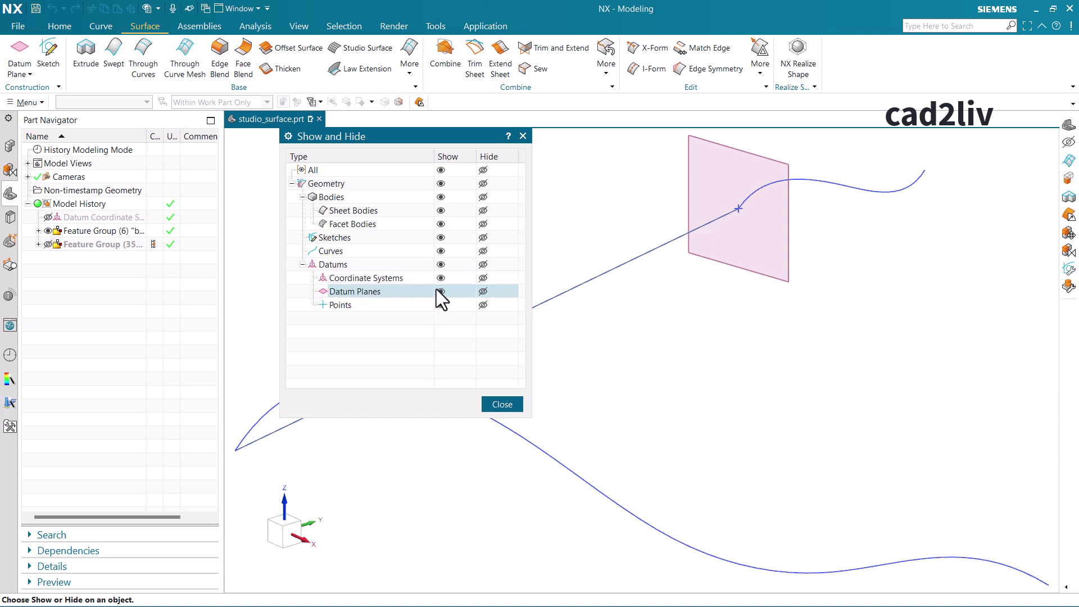
{"action": "left_click", "coordinate": [483, 292]}
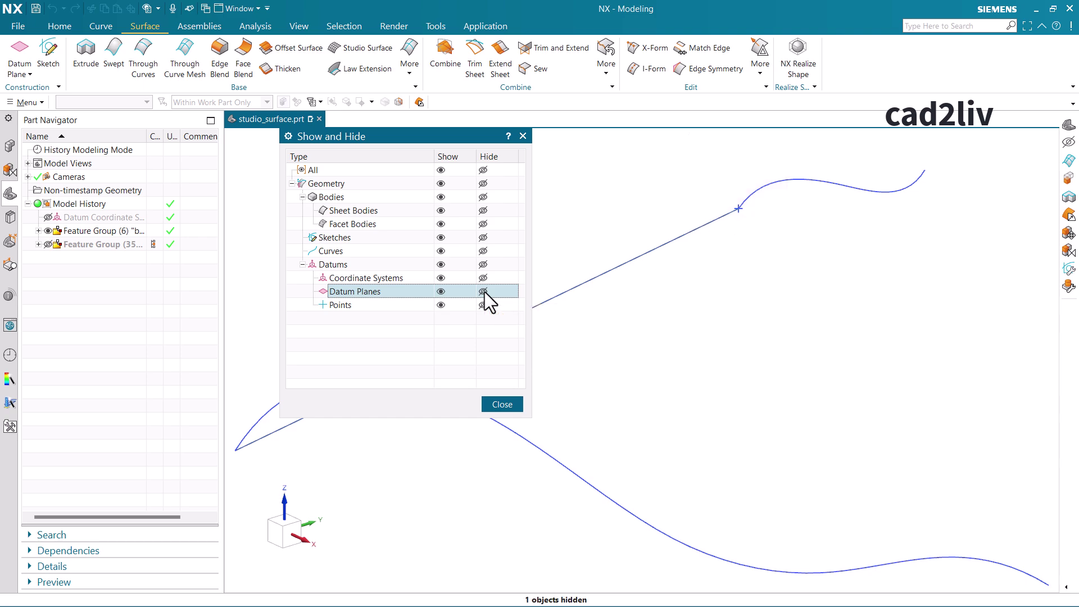
{"action": "left_click", "coordinate": [500, 402]}
{"action": "scroll", "coordinate": [573, 277], "scroll_direction": "down", "scroll_amount": 3}
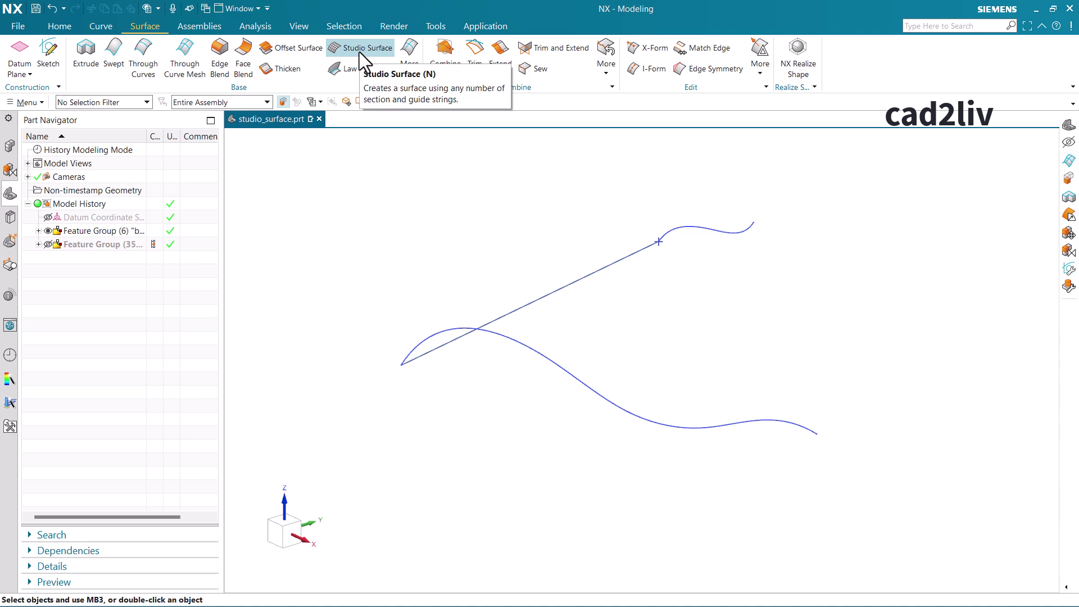
- Try a Studio Surface with the long and short splines as its two section curves and no guide curves, without creating it
{"action": "left_click", "coordinate": [359, 51]}
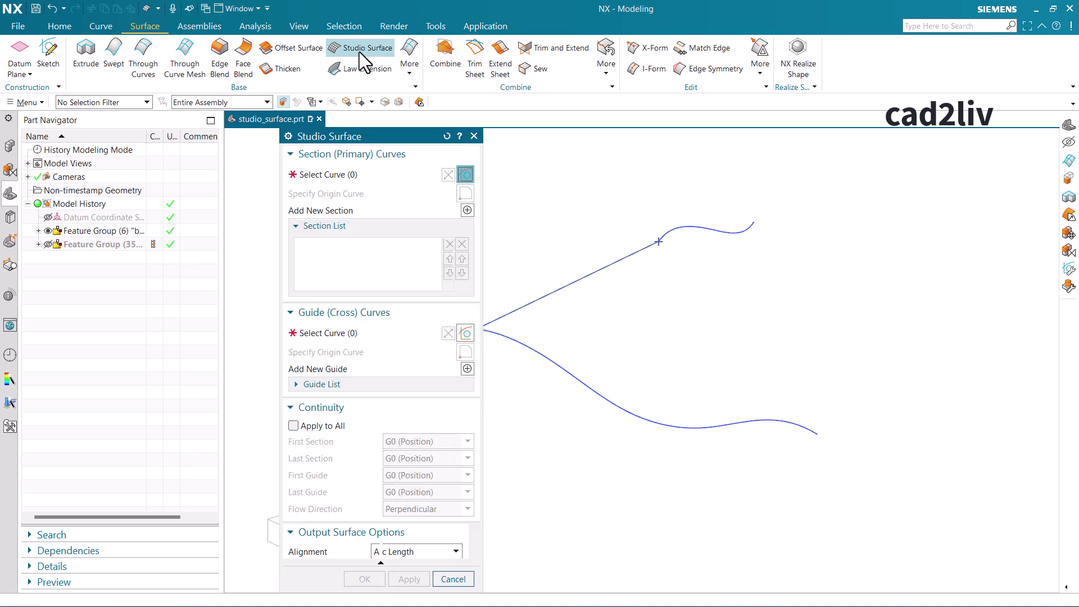
{"action": "left_click_drag", "start_coordinate": [386, 138], "coordinate": [230, 81]}
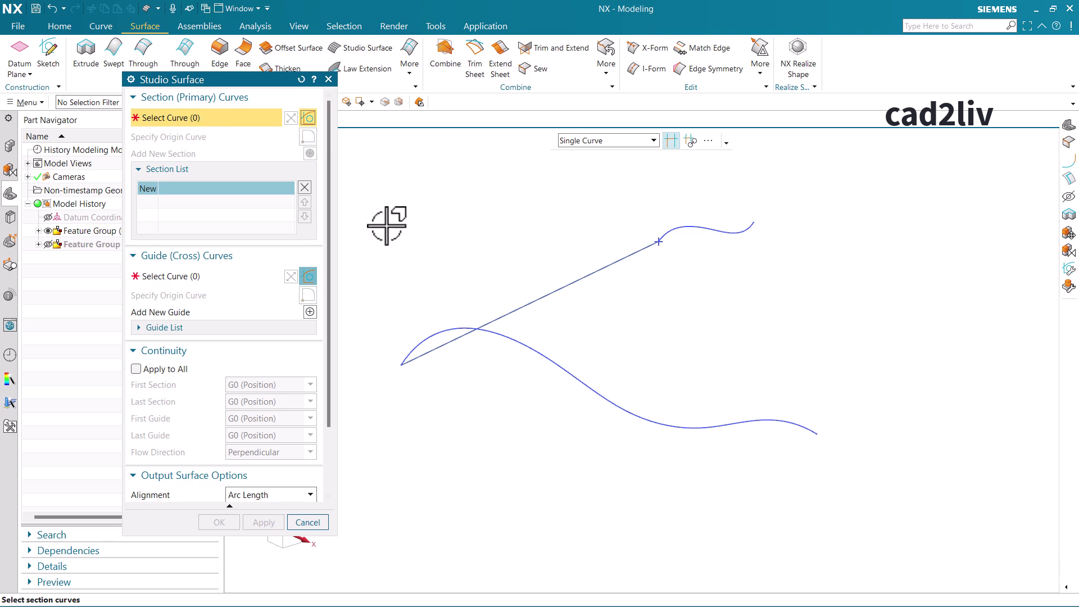
{"action": "left_click", "coordinate": [431, 334]}
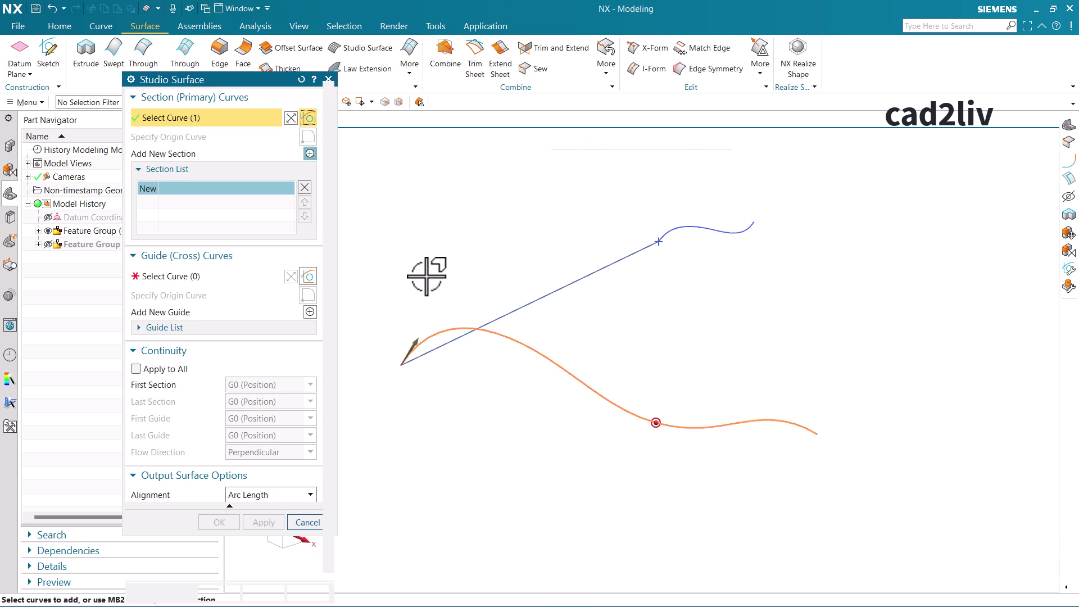
{"action": "middle_click", "coordinate": [425, 263]}
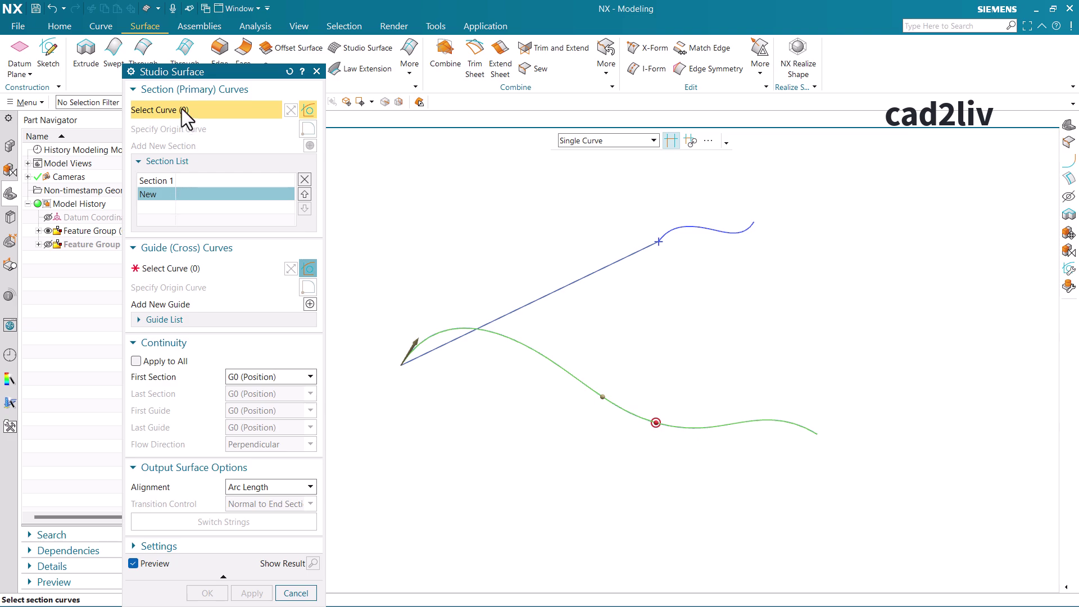
{"action": "left_click", "coordinate": [679, 229]}
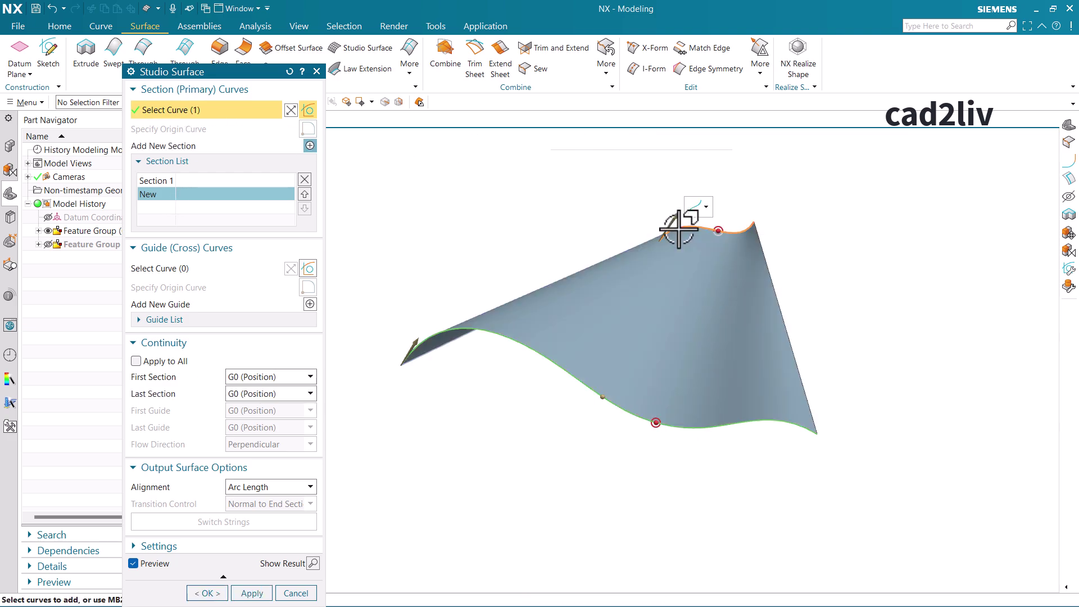
{"action": "scroll", "coordinate": [583, 228], "scroll_direction": "down", "scroll_amount": 2}
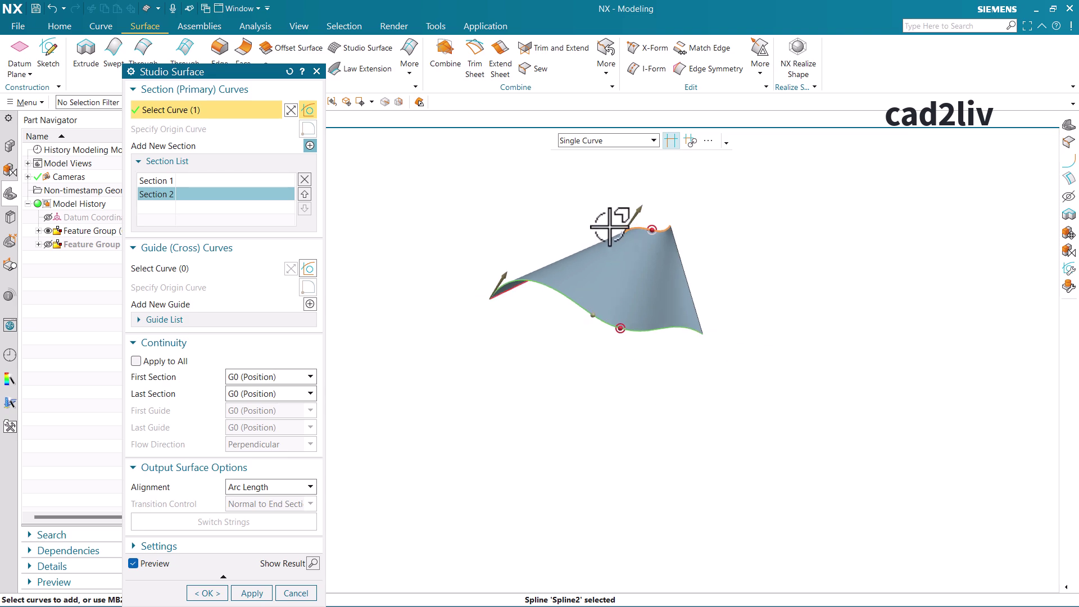
{"action": "scroll", "coordinate": [618, 236], "scroll_direction": "up", "scroll_amount": 2}
{"action": "mouse_move", "coordinate": [634, 248]}
{"action": "middle_mouse_down"}
{"action": "mouse_move", "coordinate": [682, 272]}
{"action": "mouse_move", "coordinate": [684, 284]}
{"action": "mouse_move", "coordinate": [631, 267]}
{"action": "middle_mouse_up"}
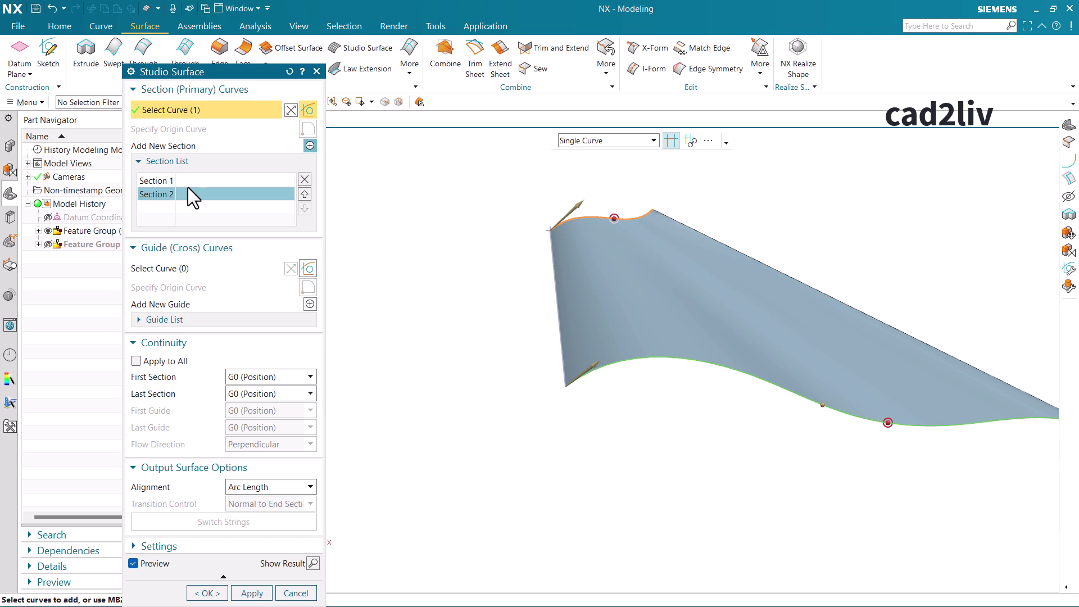
{"action": "left_click", "coordinate": [317, 72]}
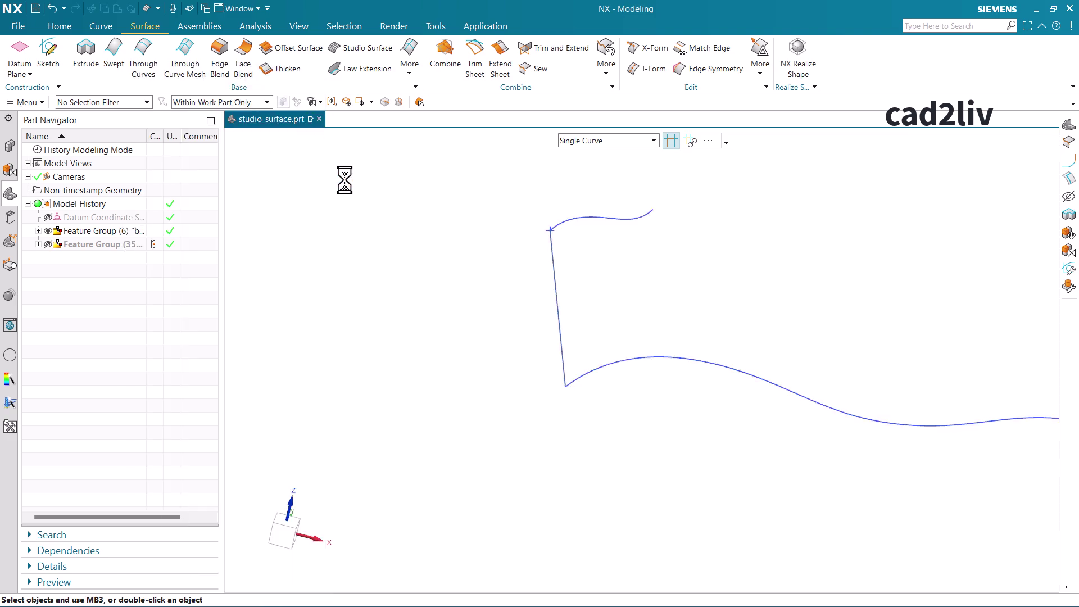
{"action": "left_click", "coordinate": [190, 62]}
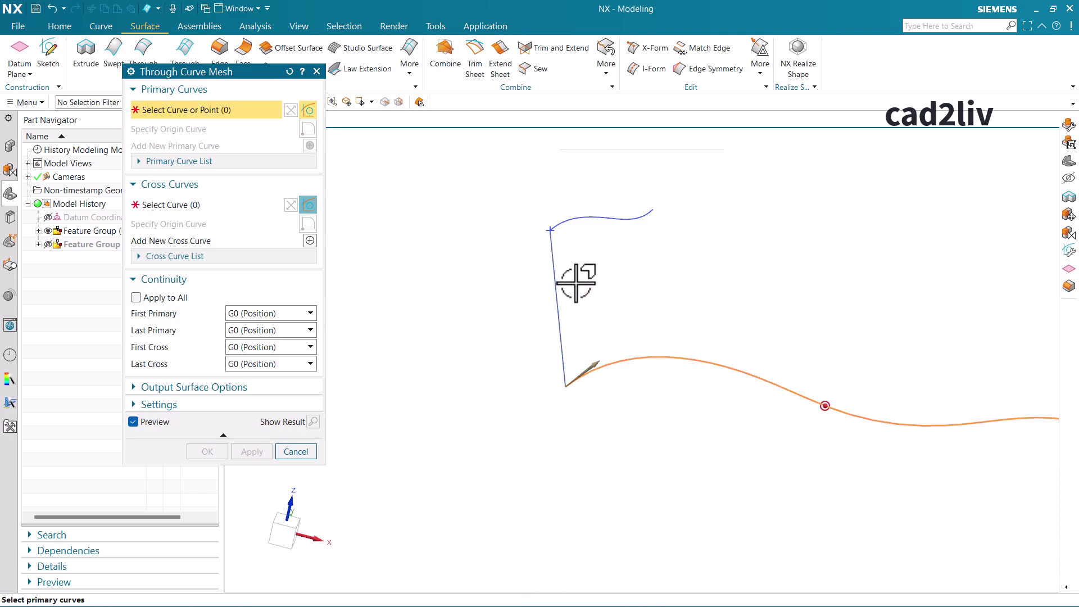
{"action": "left_click", "coordinate": [563, 219]}
{"action": "middle_click", "coordinate": [588, 272]}
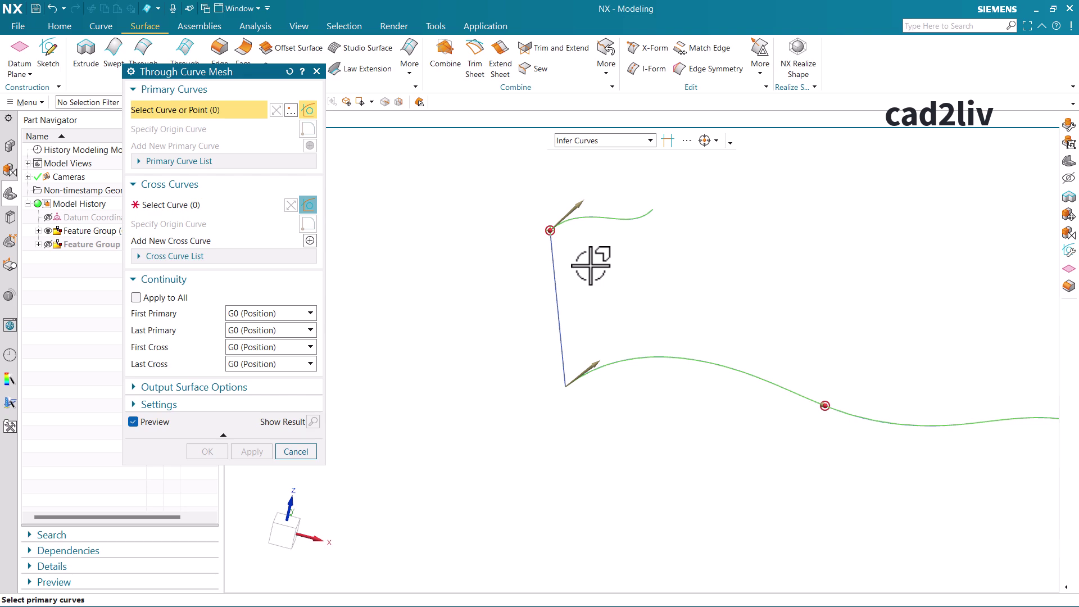
{"action": "left_click", "coordinate": [202, 207]}
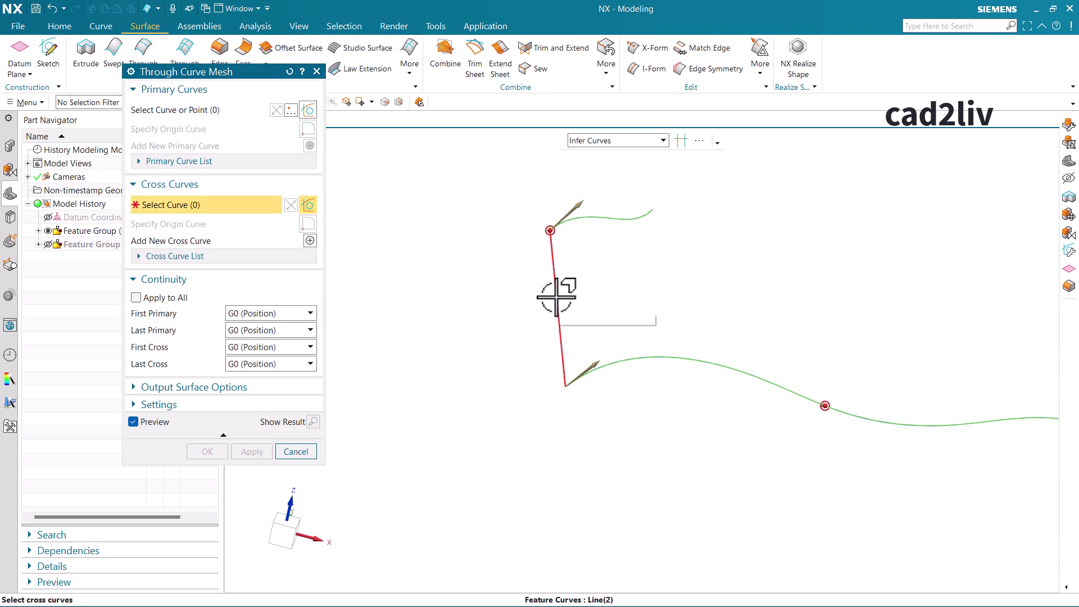
{"action": "scroll", "coordinate": [487, 248], "scroll_direction": "down", "scroll_amount": 3}
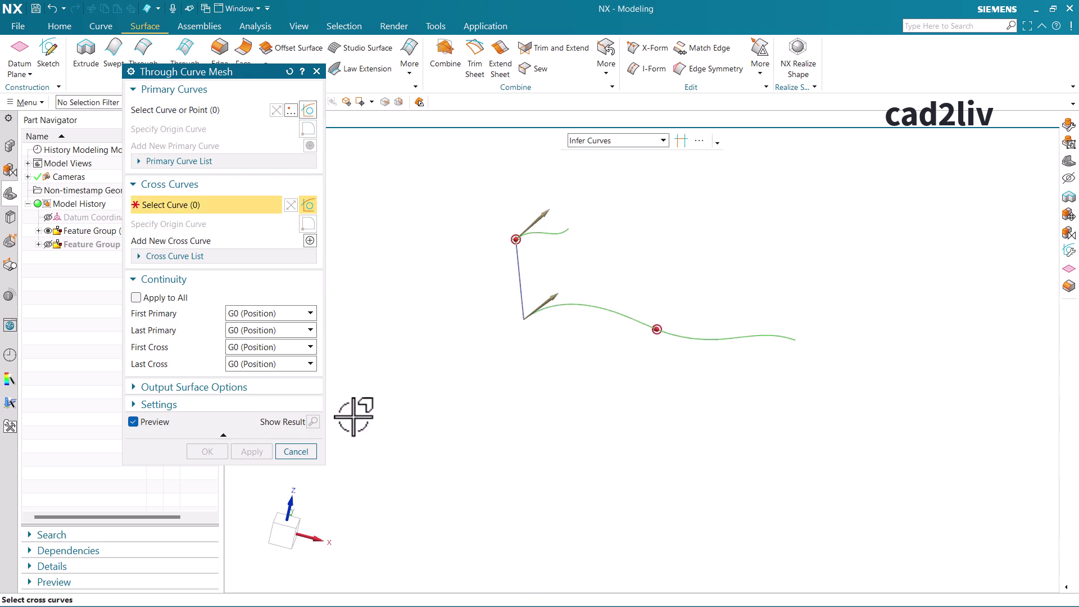
{"action": "left_click", "coordinate": [295, 451]}
- Create a line joining the free end of the short spline to the free end of the long spline
{"action": "left_click", "coordinate": [101, 25]}
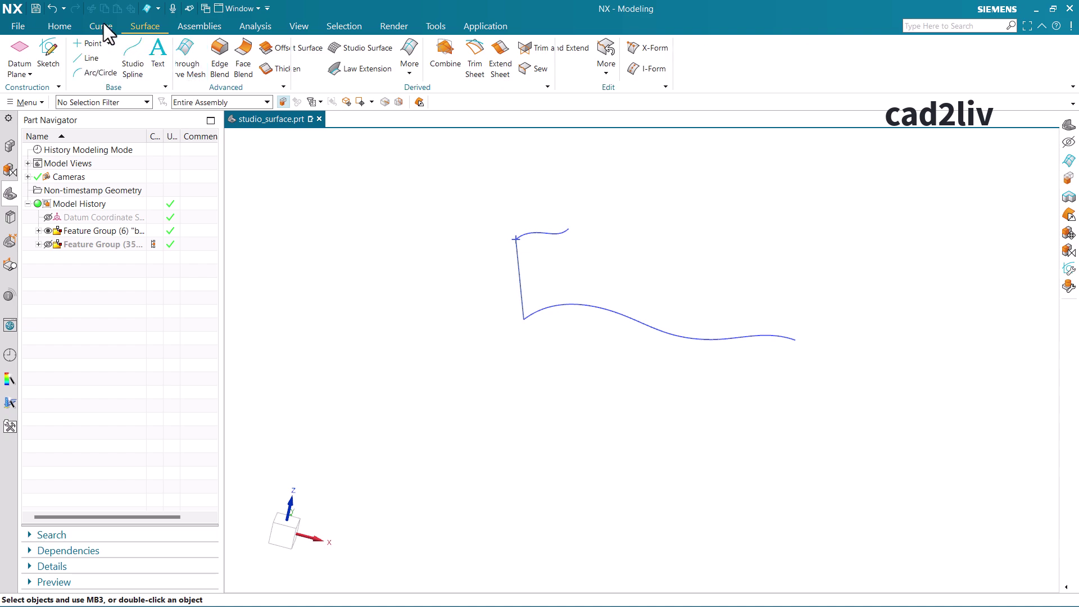
{"action": "left_click", "coordinate": [96, 63]}
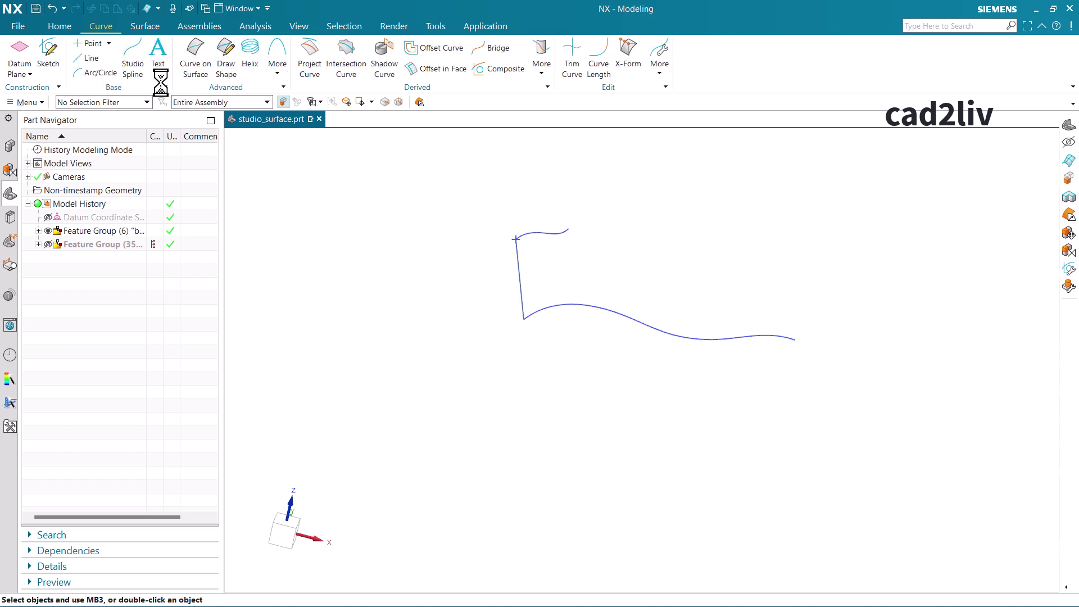
{"action": "left_click", "coordinate": [570, 229]}
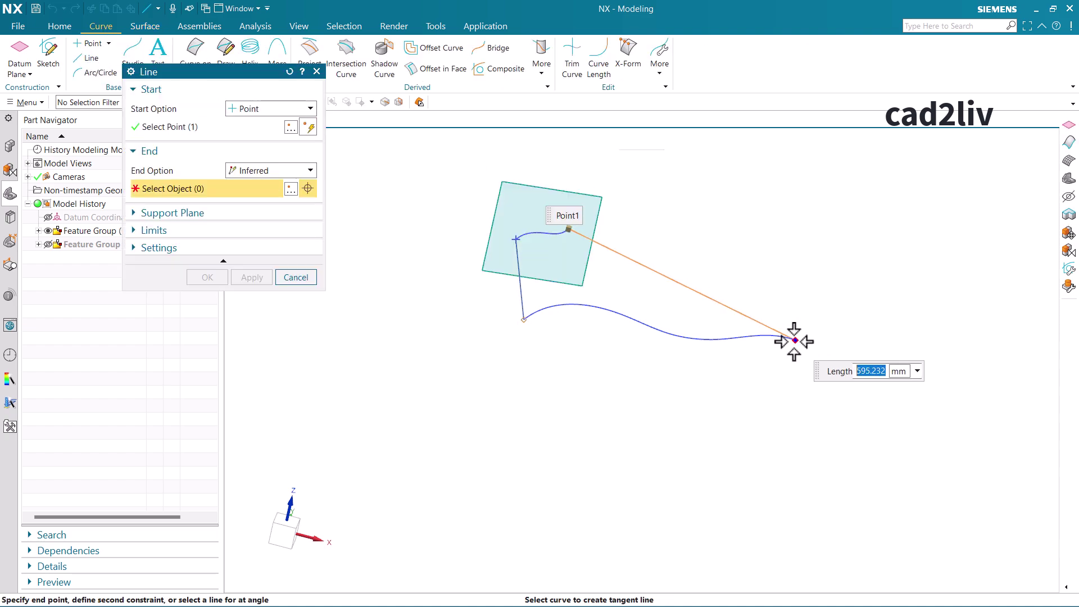
{"action": "left_click", "coordinate": [793, 339]}
{"action": "left_click", "coordinate": [207, 277]}
{"action": "middle_click_drag", "start_coordinate": [638, 224], "coordinate": [657, 219]}
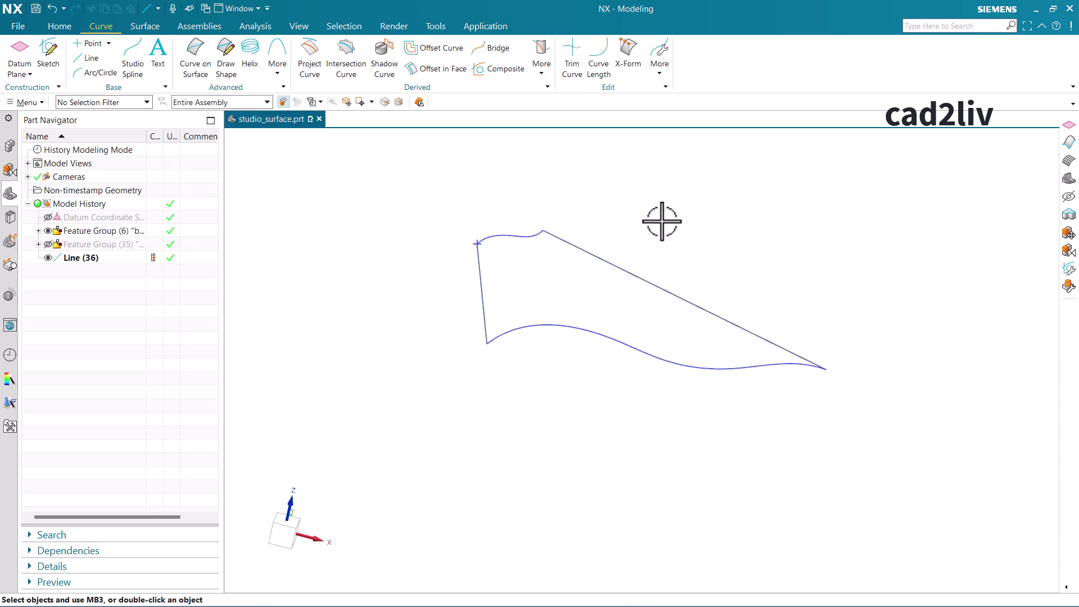
- Try a Through Curve Mesh with inferred curves, using both splines as primary and both lines as cross curves, and reset its selections
{"action": "left_click", "coordinate": [144, 25]}
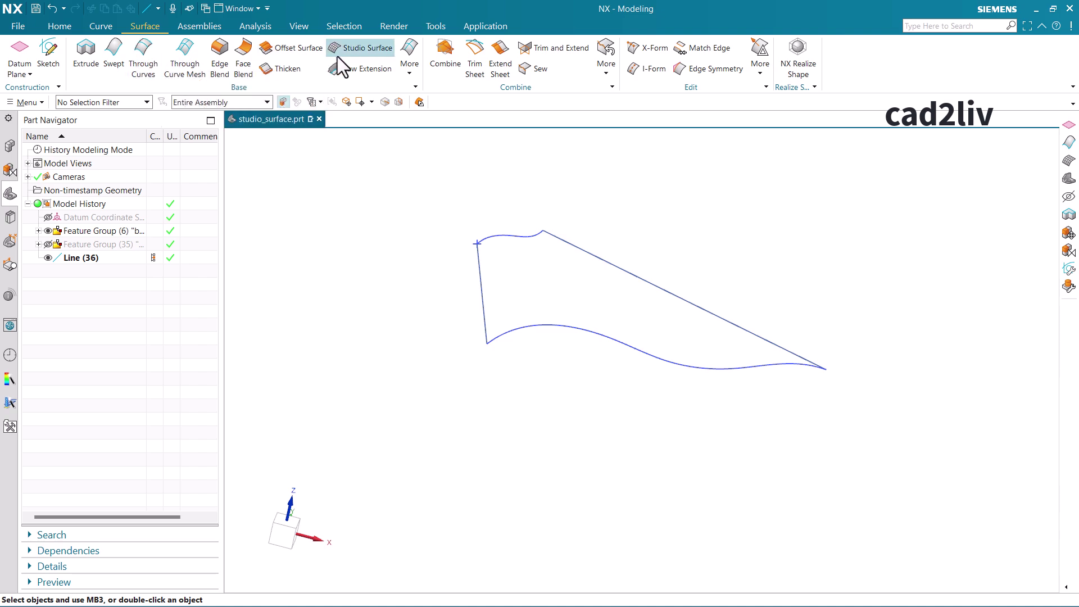
{"action": "left_click", "coordinate": [202, 66]}
{"action": "left_click", "coordinate": [489, 240]}
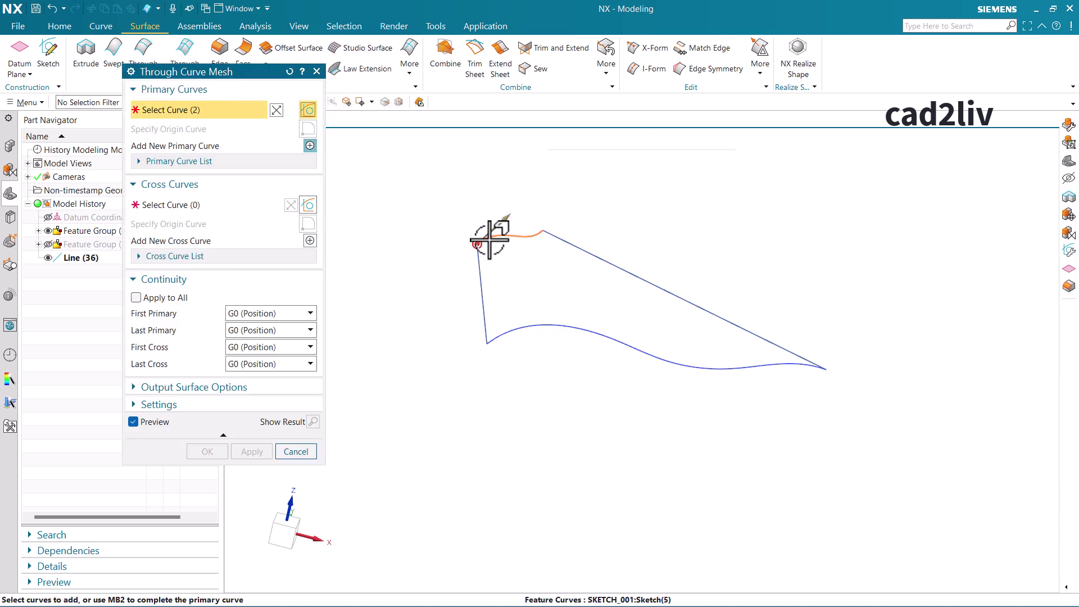
{"action": "middle_click", "coordinate": [503, 217]}
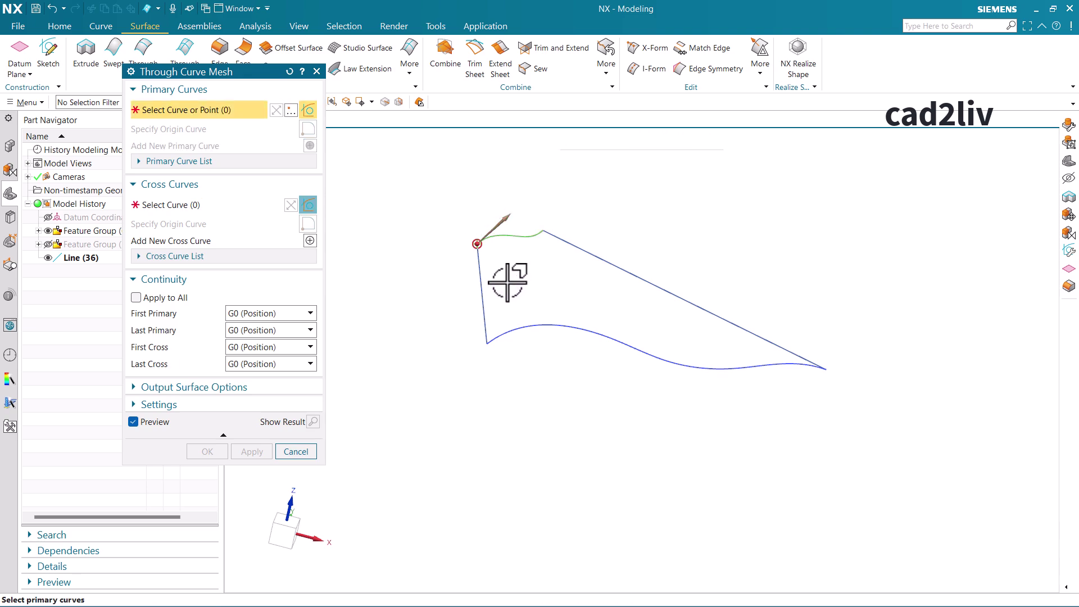
{"action": "left_click", "coordinate": [509, 327]}
{"action": "middle_click", "coordinate": [498, 279]}
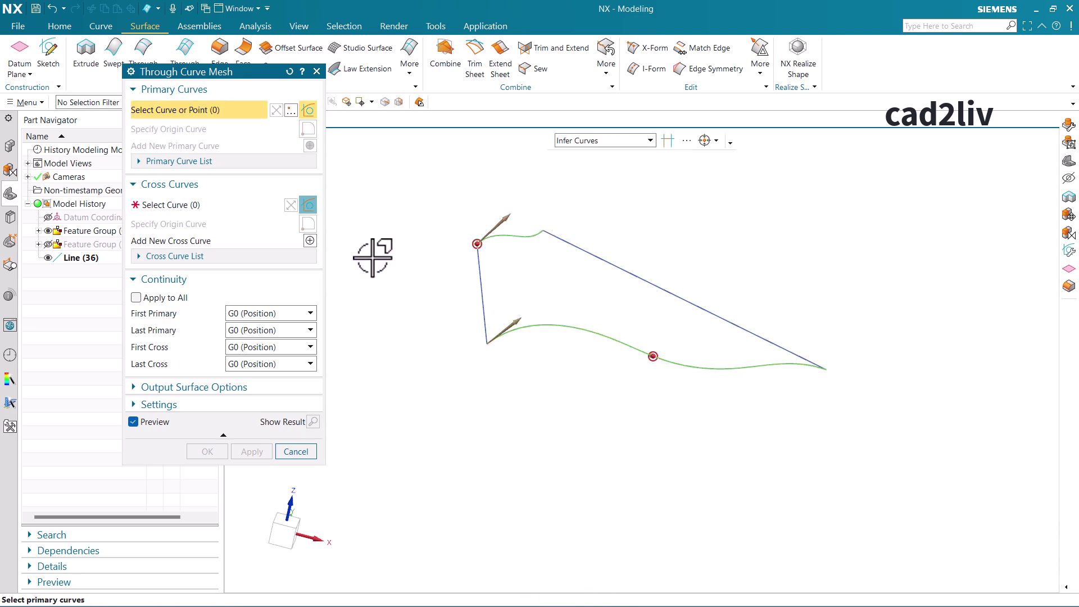
{"action": "left_click", "coordinate": [190, 205]}
{"action": "left_click", "coordinate": [478, 275]}
{"action": "middle_click", "coordinate": [559, 236]}
{"action": "left_click", "coordinate": [559, 236]}
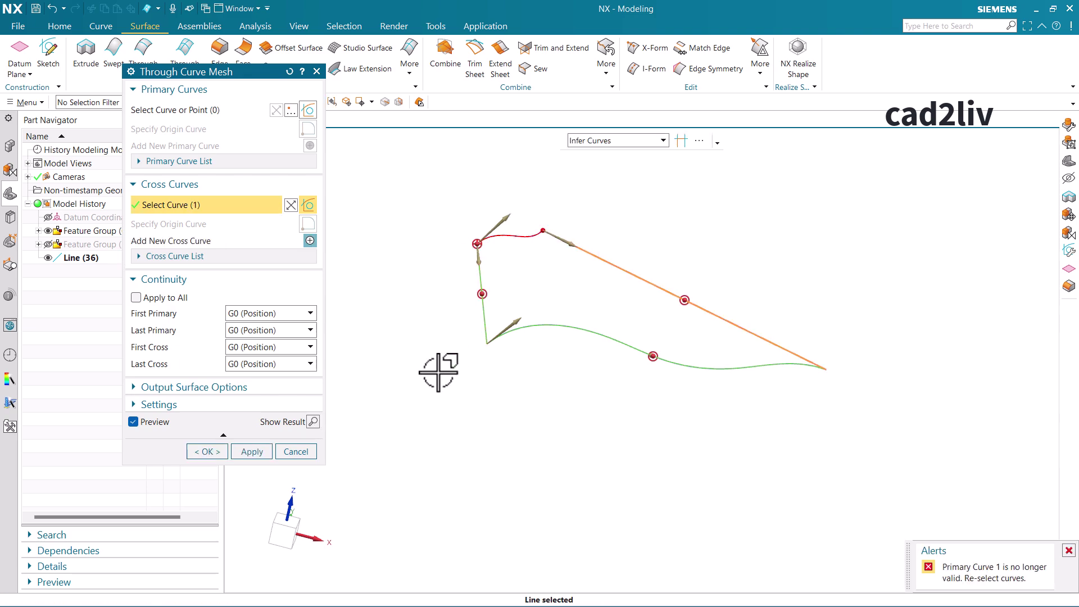
{"action": "left_click", "coordinate": [289, 71]}
- Set the curve rule to Single Curve and pick the short and long splines as separate primary curves of the Through Curve Mesh
{"action": "scroll", "coordinate": [498, 233], "scroll_direction": "up", "scroll_amount": 2}
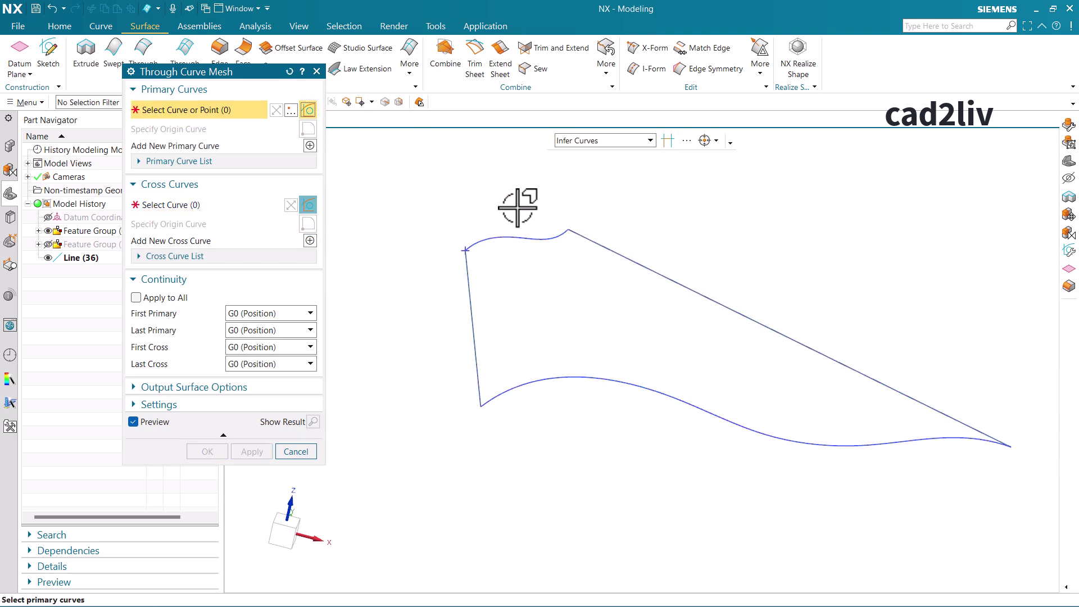
{"action": "left_click", "coordinate": [612, 144]}
{"action": "left_click", "coordinate": [607, 156]}
{"action": "left_click", "coordinate": [510, 232]}
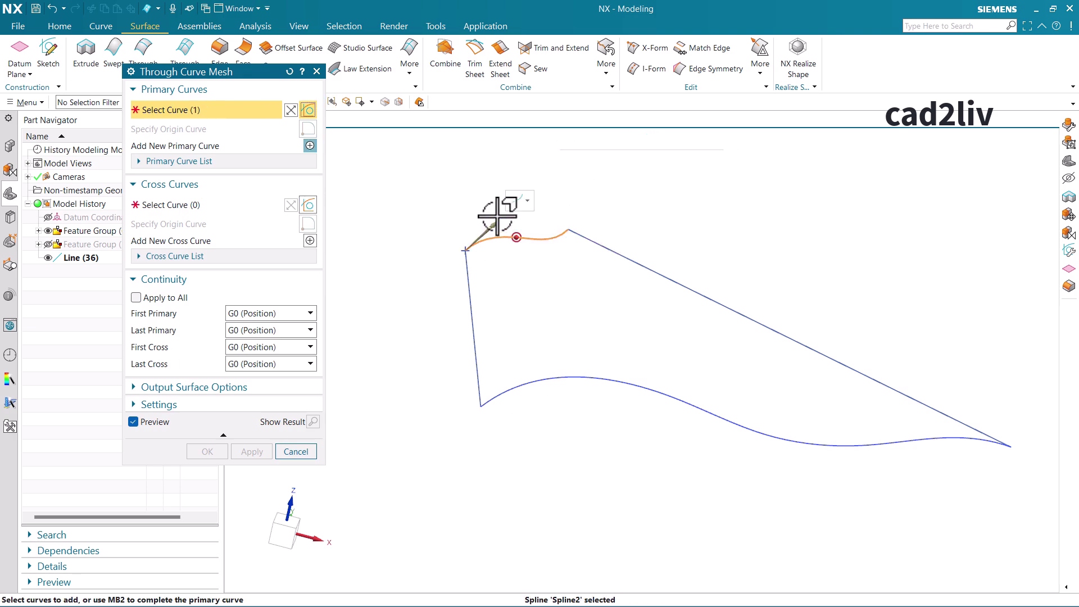
{"action": "middle_click", "coordinate": [490, 201]}
{"action": "left_click", "coordinate": [508, 386]}
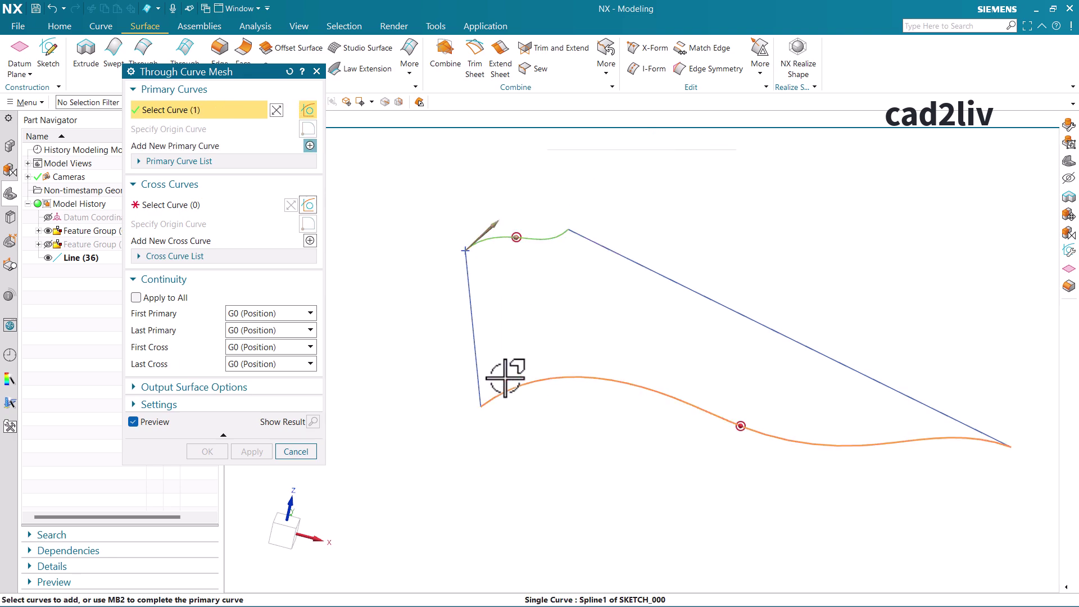
{"action": "middle_click", "coordinate": [494, 298]}
- Pick the two straight lines connecting the spline ends as separate cross curves of the Through Curve Mesh
{"action": "left_click", "coordinate": [214, 206]}
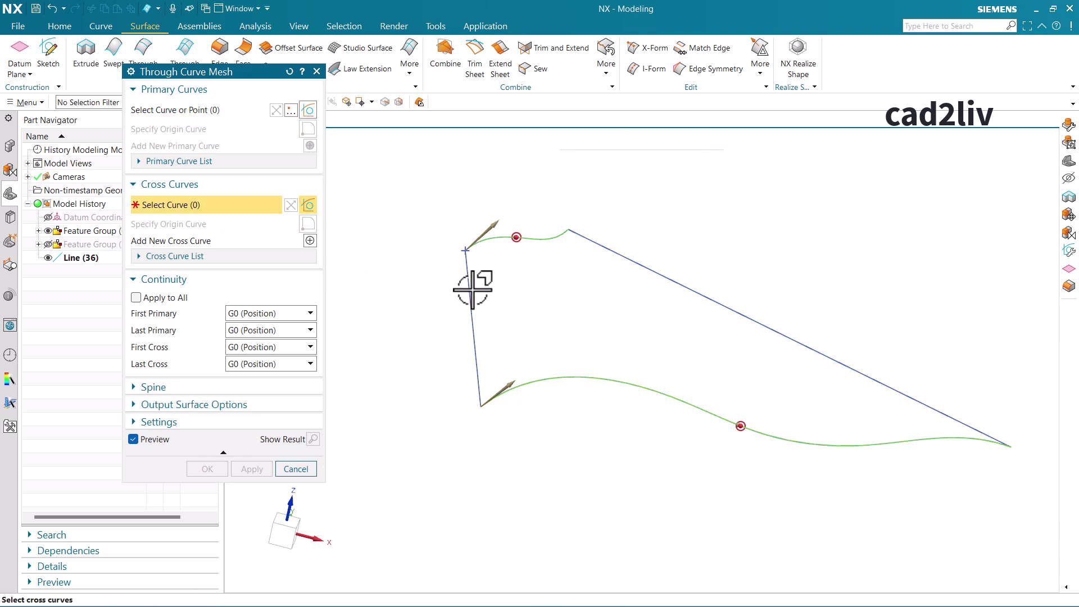
{"action": "left_click", "coordinate": [477, 288]}
{"action": "middle_click", "coordinate": [529, 297]}
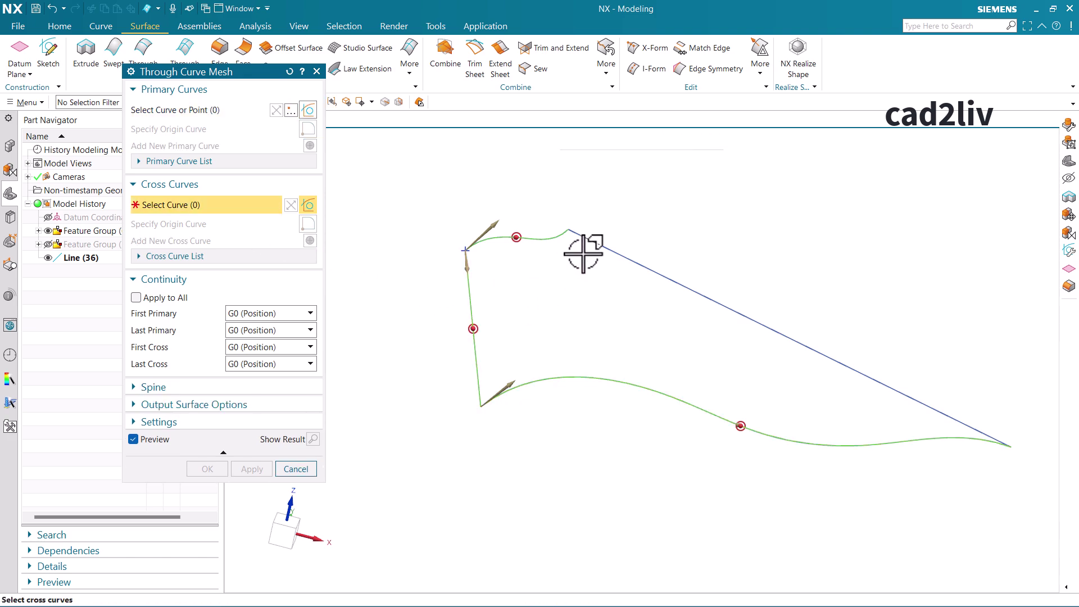
{"action": "left_click", "coordinate": [589, 243]}
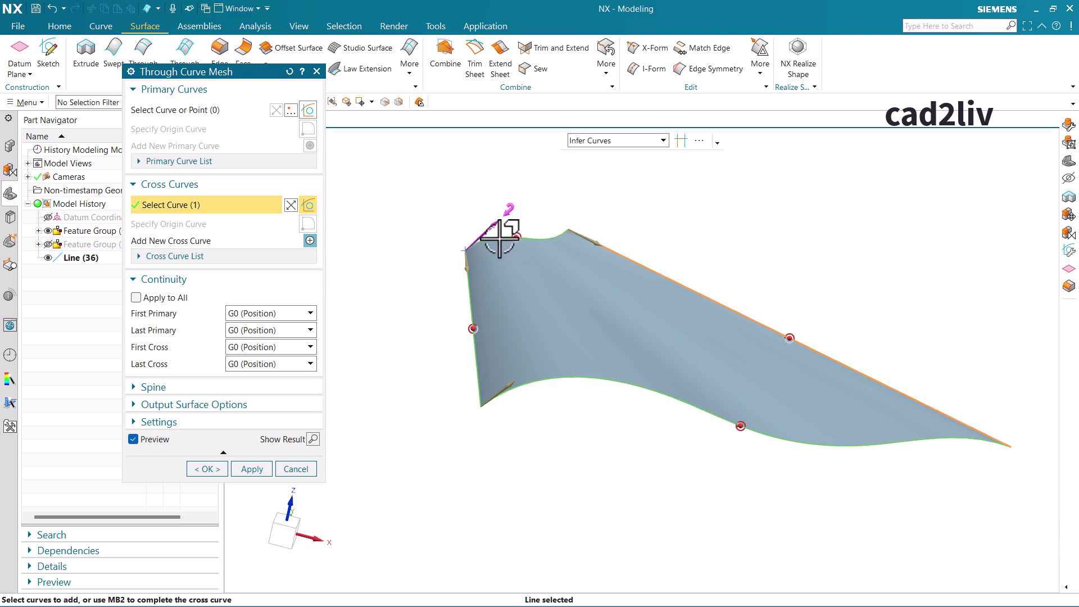
{"action": "scroll", "coordinate": [482, 233], "scroll_direction": "up", "scroll_amount": 2}
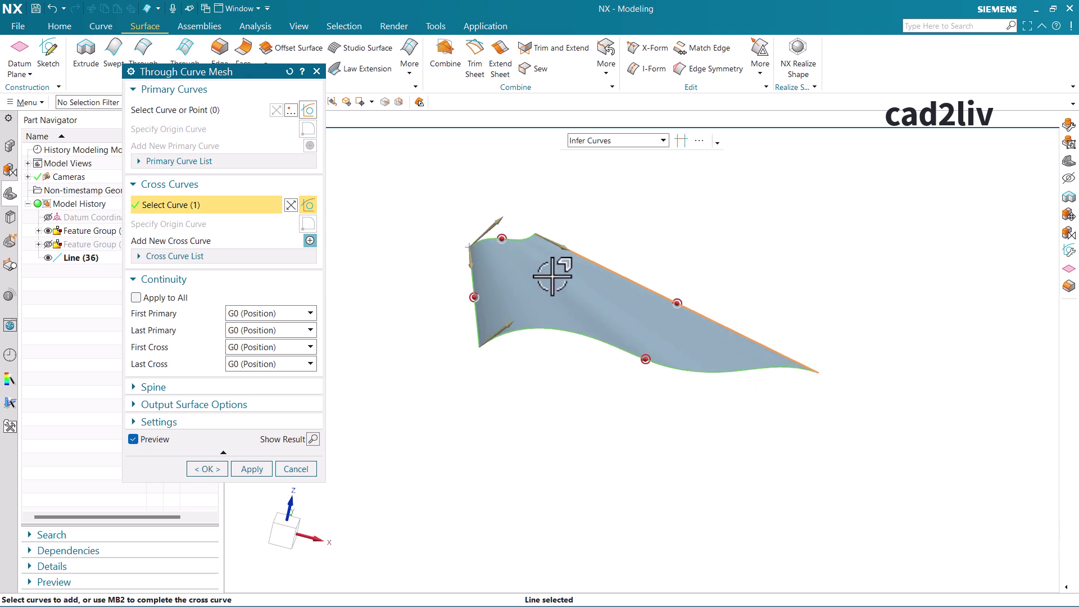
- Cancel the Through Curve Mesh and delete the straight line joining the free ends of the two splines
{"action": "left_click", "coordinate": [591, 259], "text": "shift"}
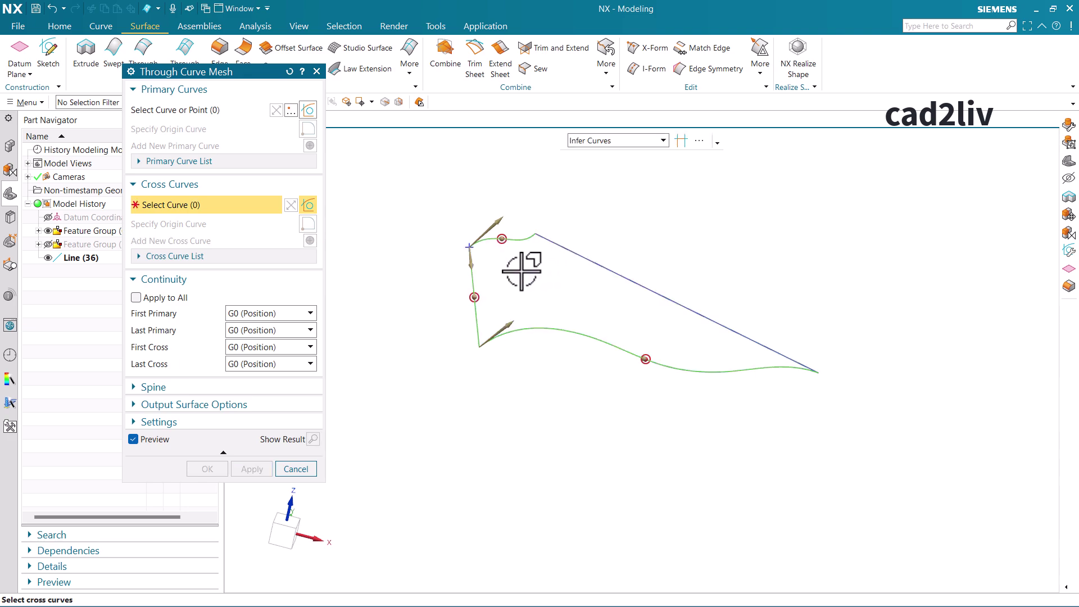
{"action": "left_click", "coordinate": [297, 469]}
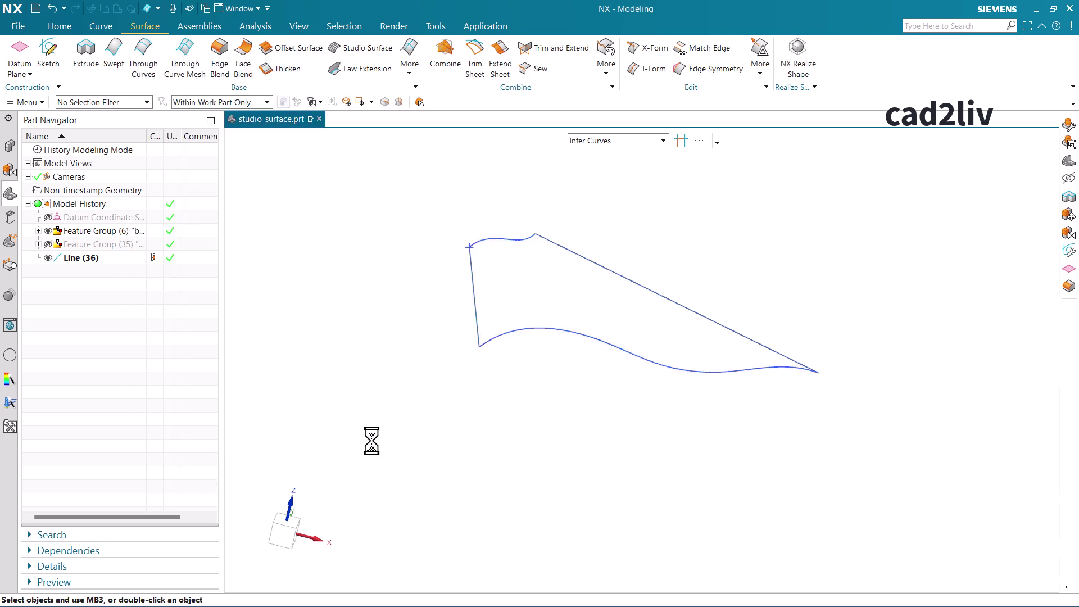
{"action": "left_click", "coordinate": [616, 279]}
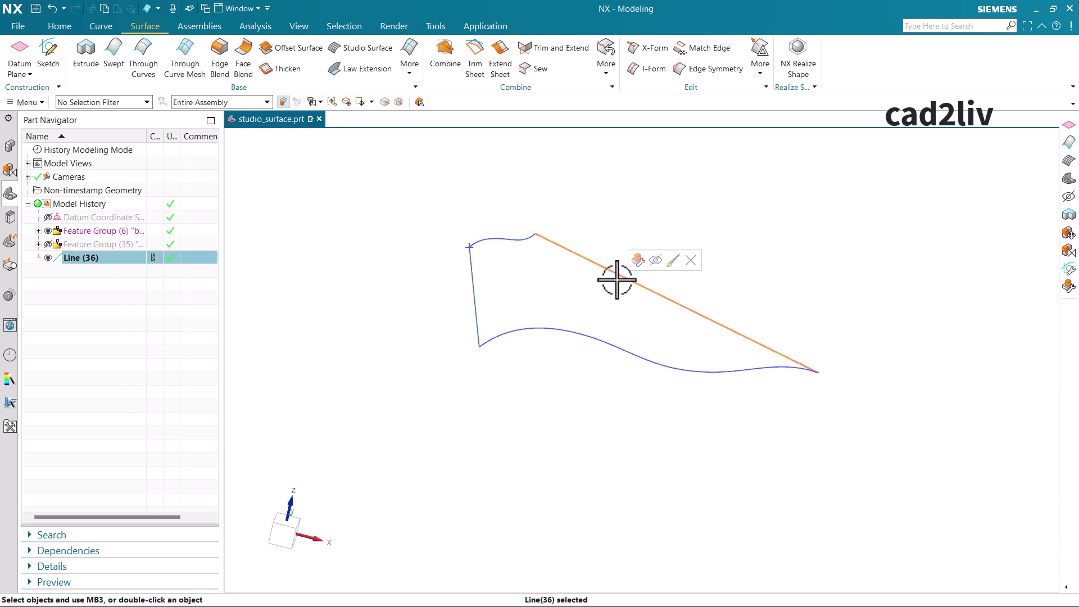
{"action": "key", "text": "Delete"}
{"action": "key", "text": "Home"}
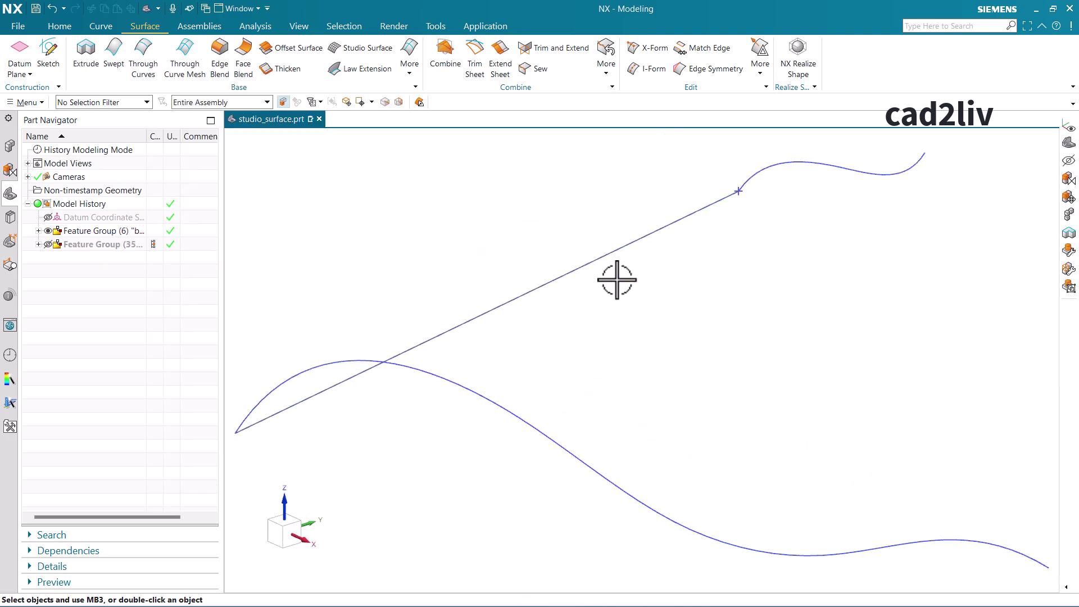
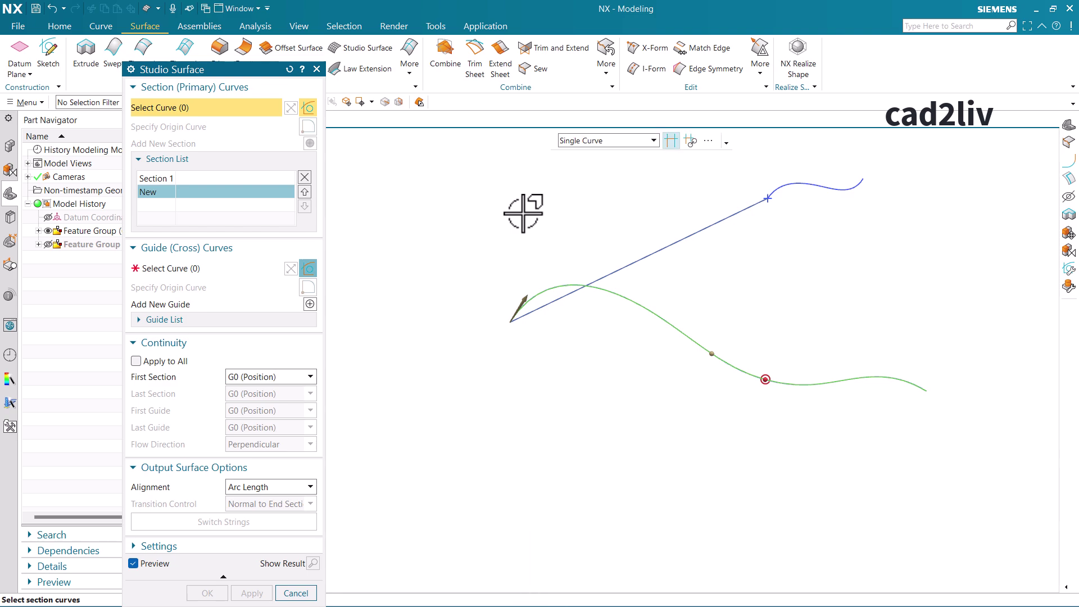
- In Studio Surface, finish the section selection with the long spline and pick the remaining straight line as the guide curve
{"action": "middle_click", "coordinate": [523, 214]}
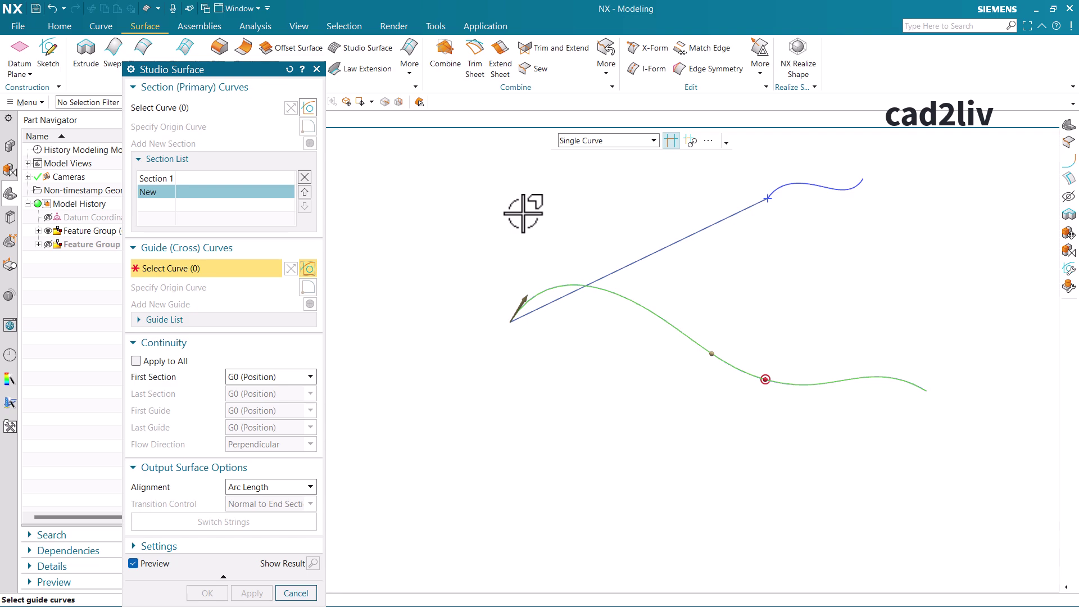
{"action": "double_click", "coordinate": [523, 214]}
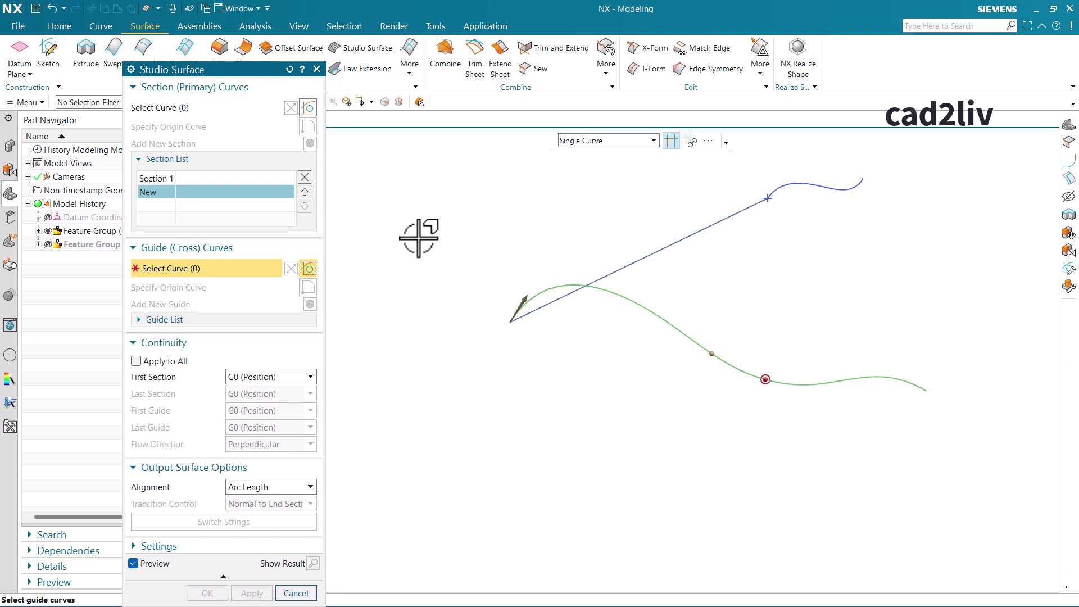
{"action": "left_click", "coordinate": [606, 268]}
{"action": "middle_click_drag", "start_coordinate": [551, 247], "coordinate": [722, 284]}
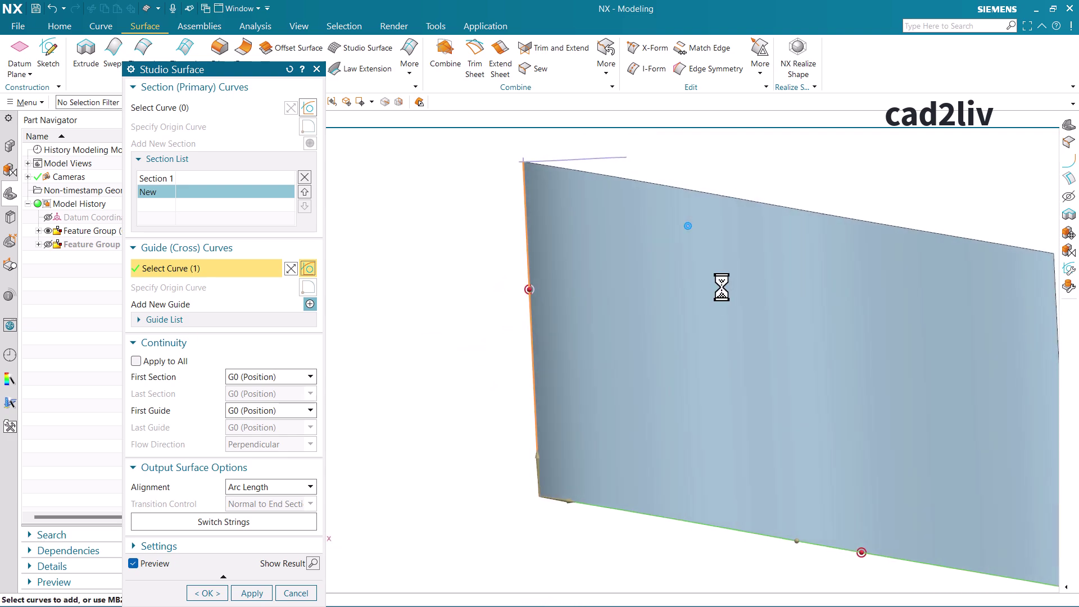
{"action": "key", "text": "F8"}
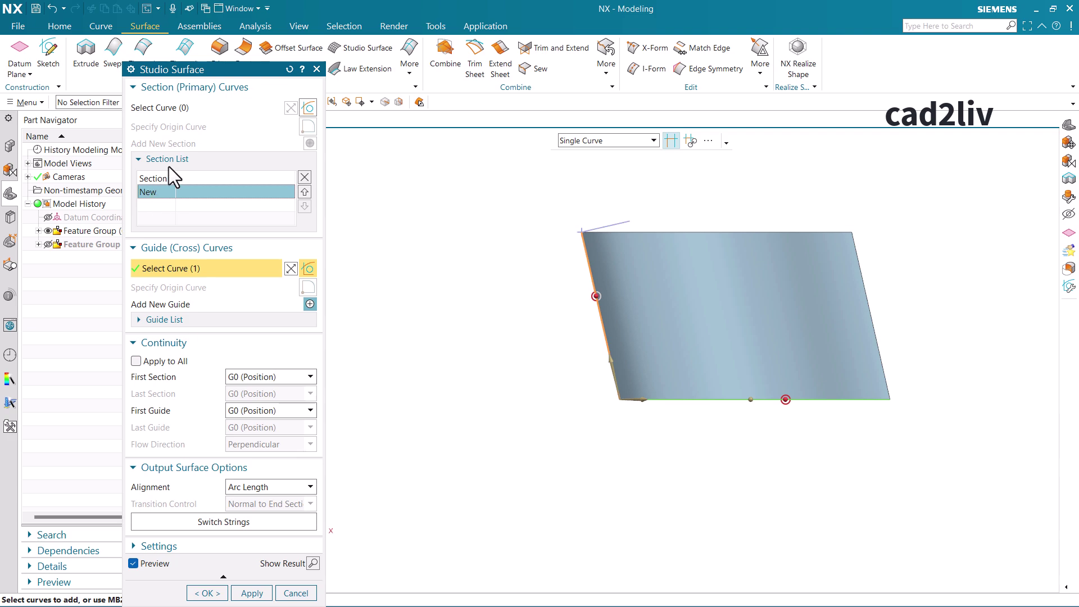
- Try to add the short spline to the straight line's guide selection, and deselect it
{"action": "scroll", "coordinate": [584, 230], "scroll_direction": "down", "scroll_amount": 3}
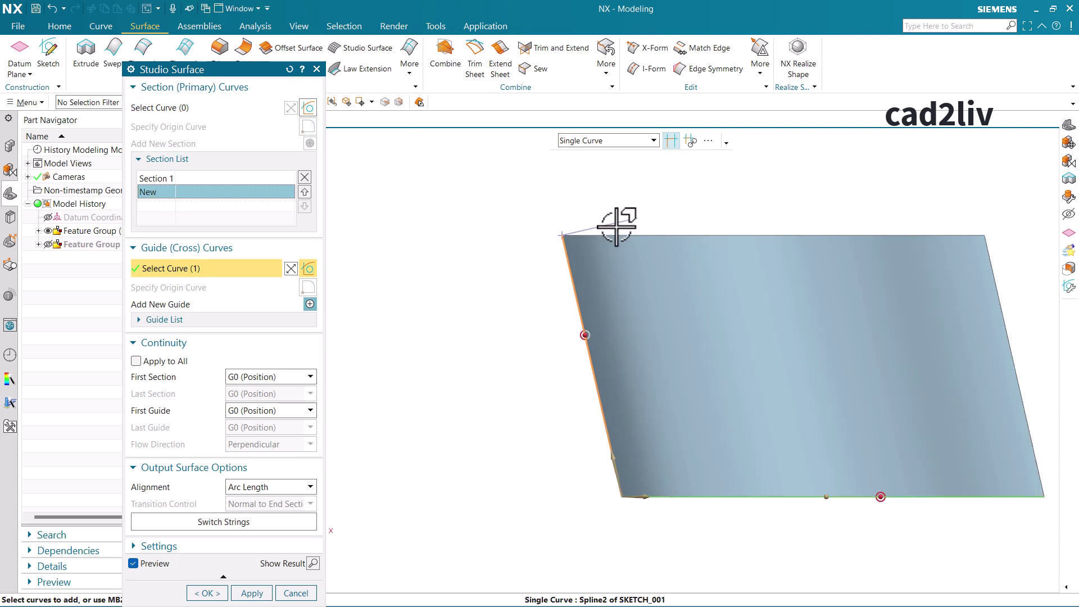
{"action": "scroll", "coordinate": [578, 229], "scroll_direction": "down", "scroll_amount": 2}
{"action": "middle_click_drag", "start_coordinate": [573, 234], "coordinate": [585, 239]}
{"action": "left_click", "coordinate": [548, 233]}
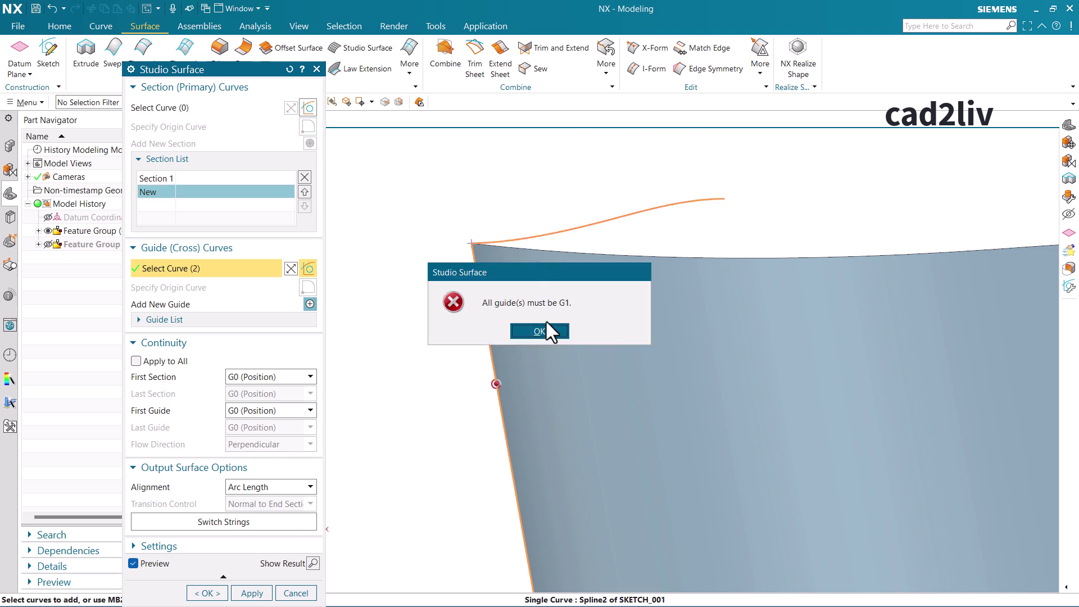
{"action": "left_click", "coordinate": [543, 327]}
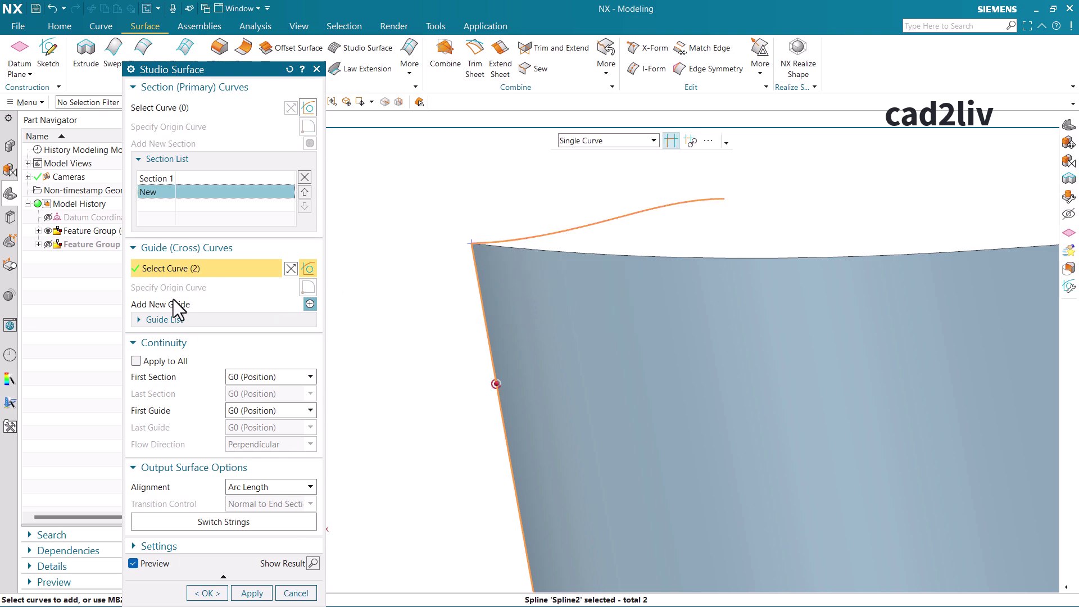
{"action": "left_click", "coordinate": [164, 319]}
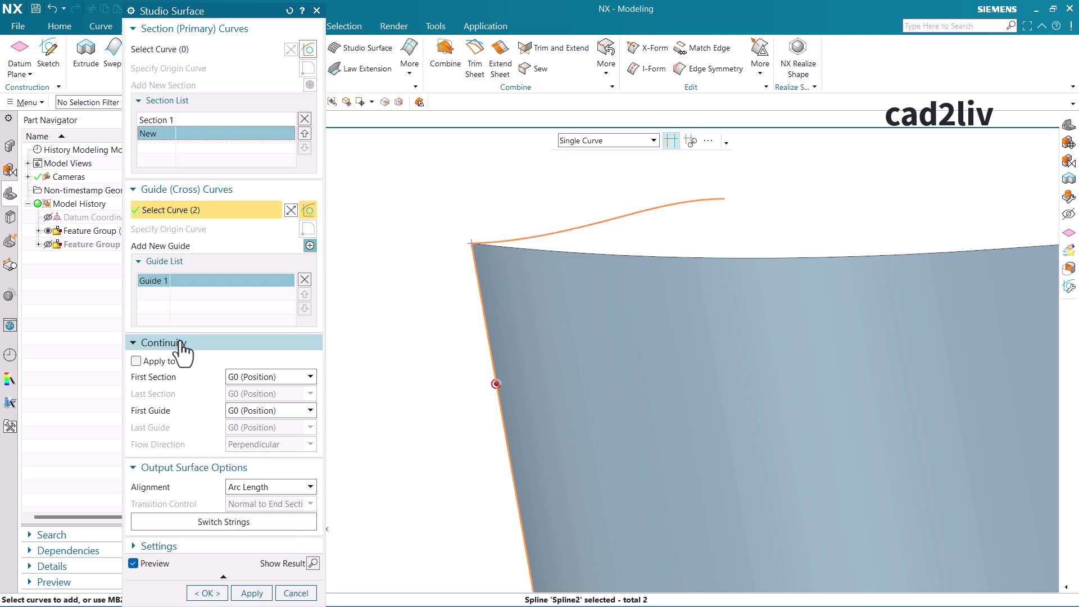
{"action": "left_click", "coordinate": [548, 235], "text": "shift"}
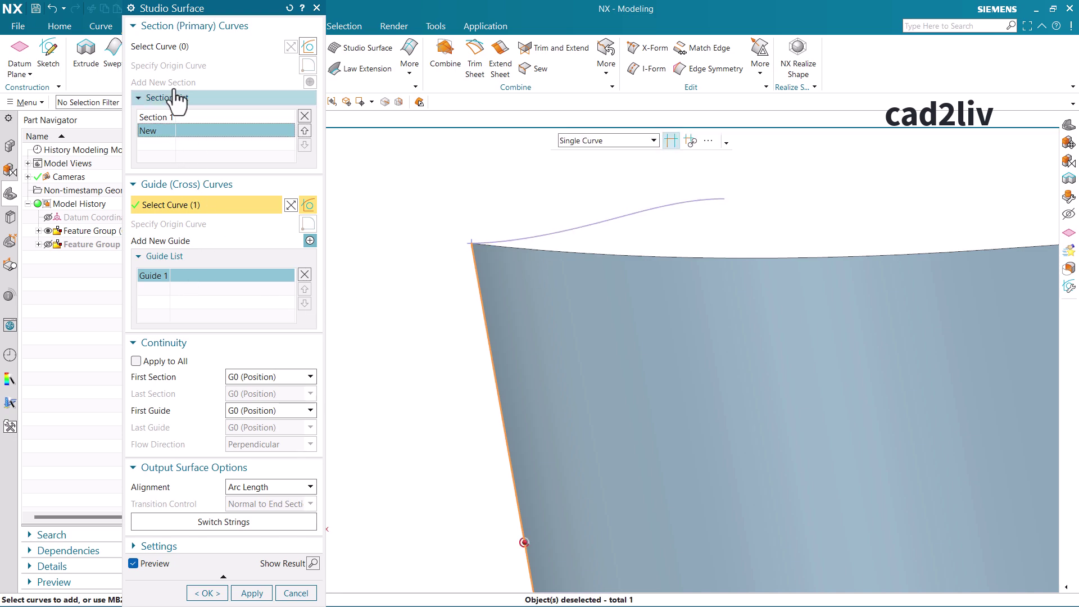
- Pick the short spline as the second section curve of the Studio Surface
{"action": "left_click", "coordinate": [168, 49]}
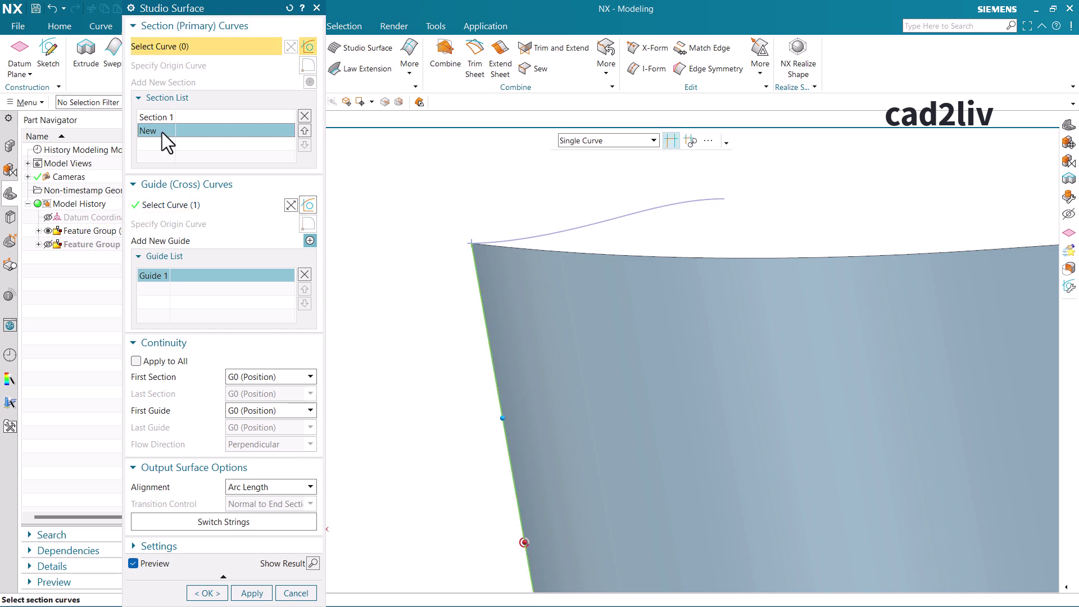
{"action": "left_click", "coordinate": [511, 237]}
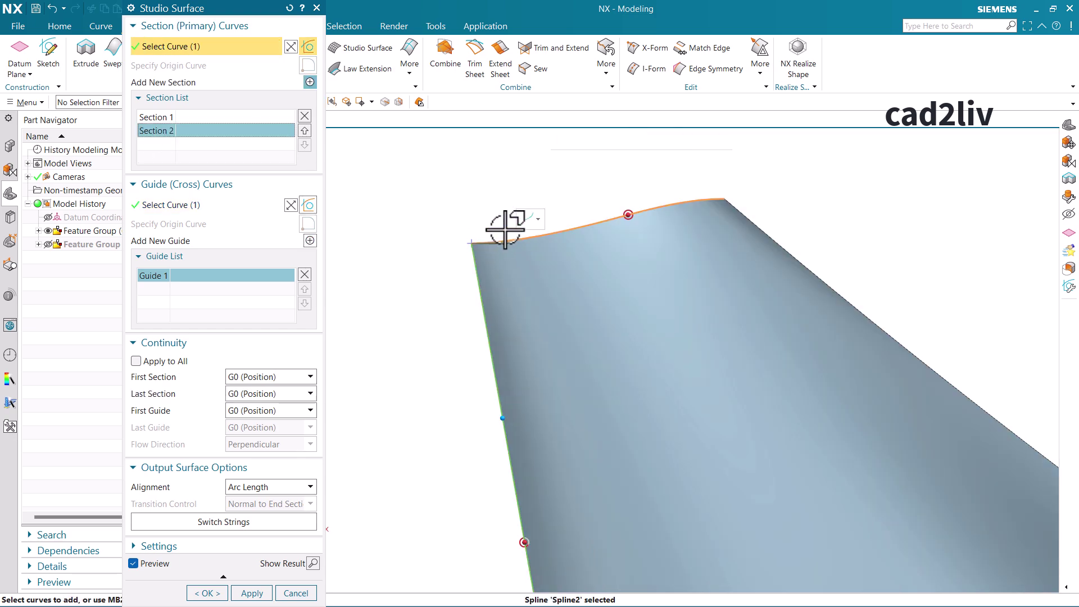
{"action": "scroll", "coordinate": [542, 197], "scroll_direction": "down", "scroll_amount": 3}
{"action": "middle_click_drag", "start_coordinate": [681, 298], "coordinate": [598, 231]}
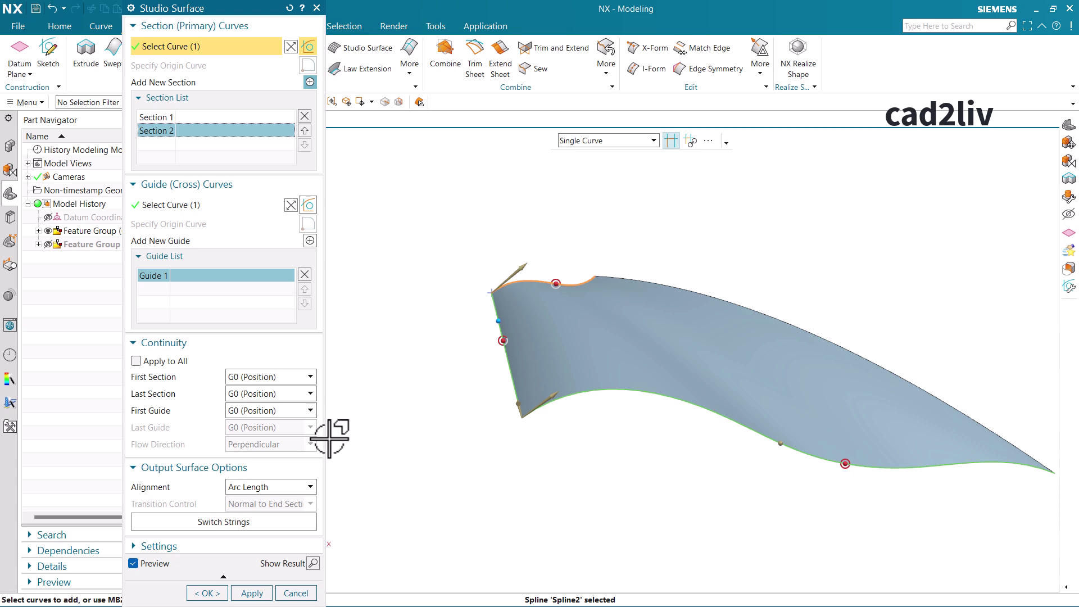
- Set the Studio Surface alignment to By Points and inspect the alignment points along both section splines
{"action": "left_click", "coordinate": [259, 489]}
{"action": "left_click", "coordinate": [263, 524]}
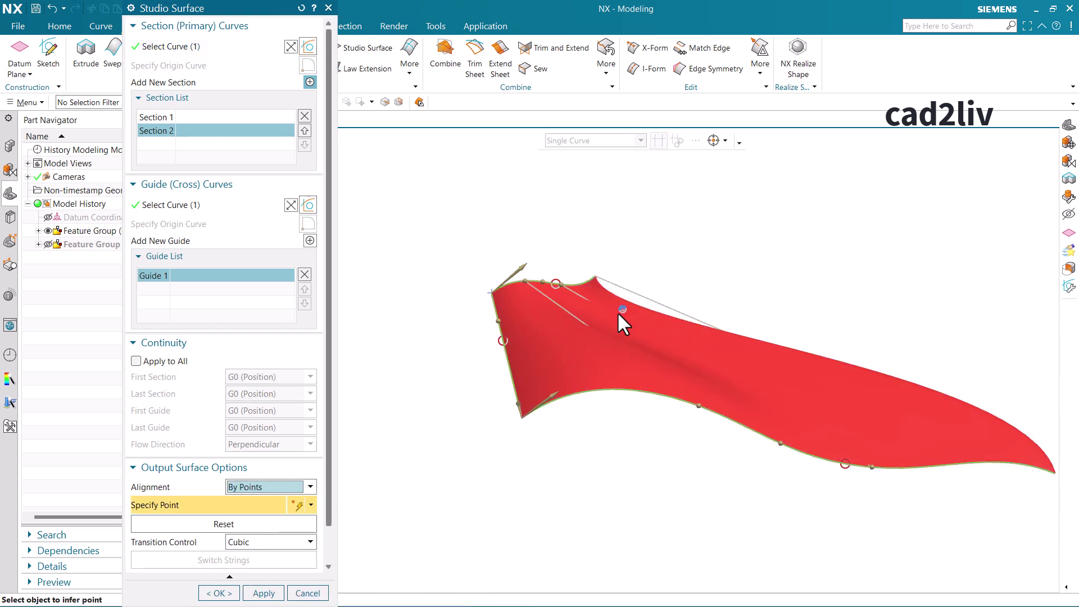
{"action": "middle_click_drag", "start_coordinate": [618, 320], "coordinate": [674, 330]}
{"action": "scroll", "coordinate": [549, 242], "scroll_direction": "up", "scroll_amount": 2}
{"action": "scroll", "coordinate": [549, 243], "scroll_direction": "up", "scroll_amount": 2}
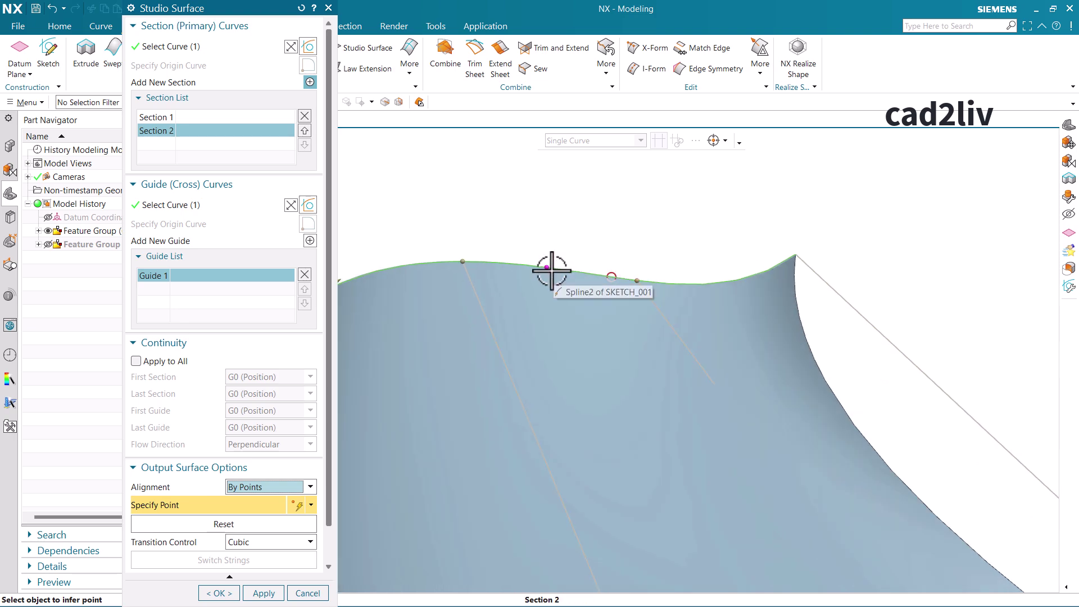
{"action": "scroll", "coordinate": [465, 260], "scroll_direction": "down", "scroll_amount": 4}
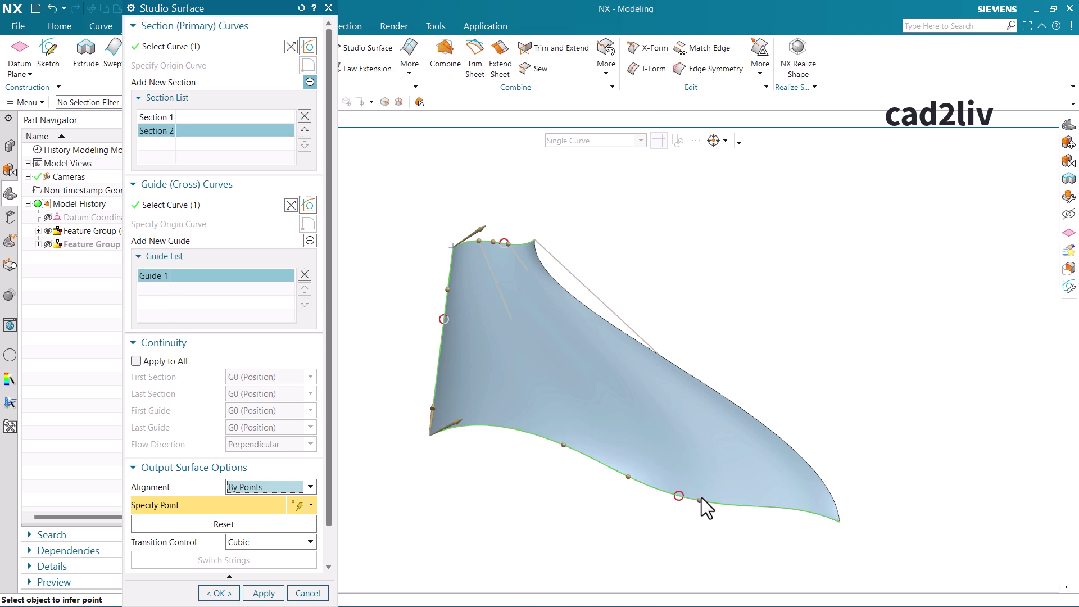
- Move one alignment point on the long spline toward the guide line and one on the short spline toward its free end
{"action": "left_click_drag", "start_coordinate": [563, 445], "coordinate": [496, 426]}
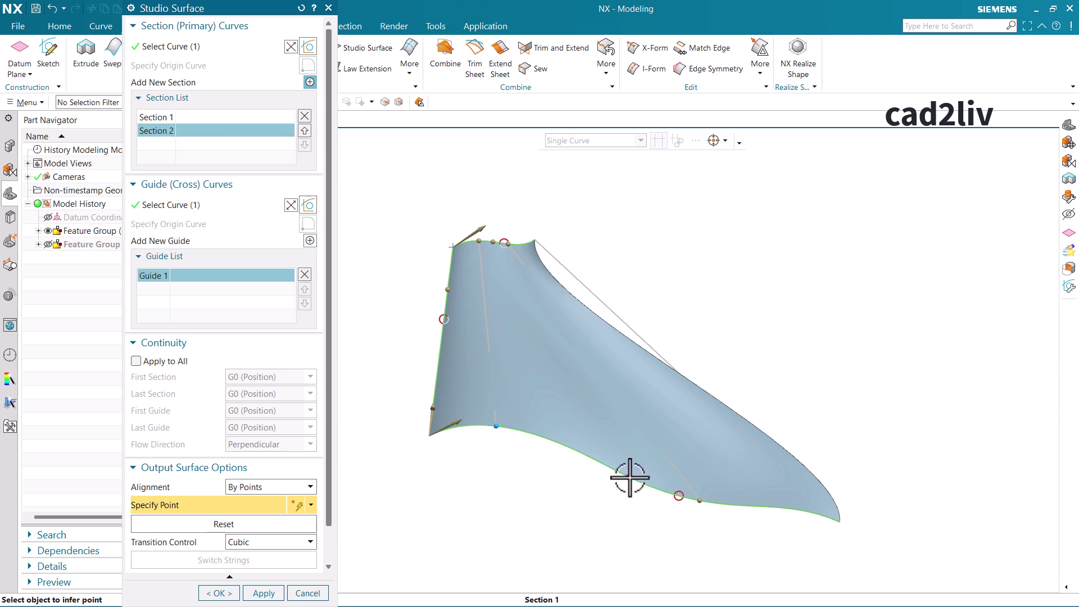
{"action": "scroll", "coordinate": [507, 239], "scroll_direction": "up", "scroll_amount": 3}
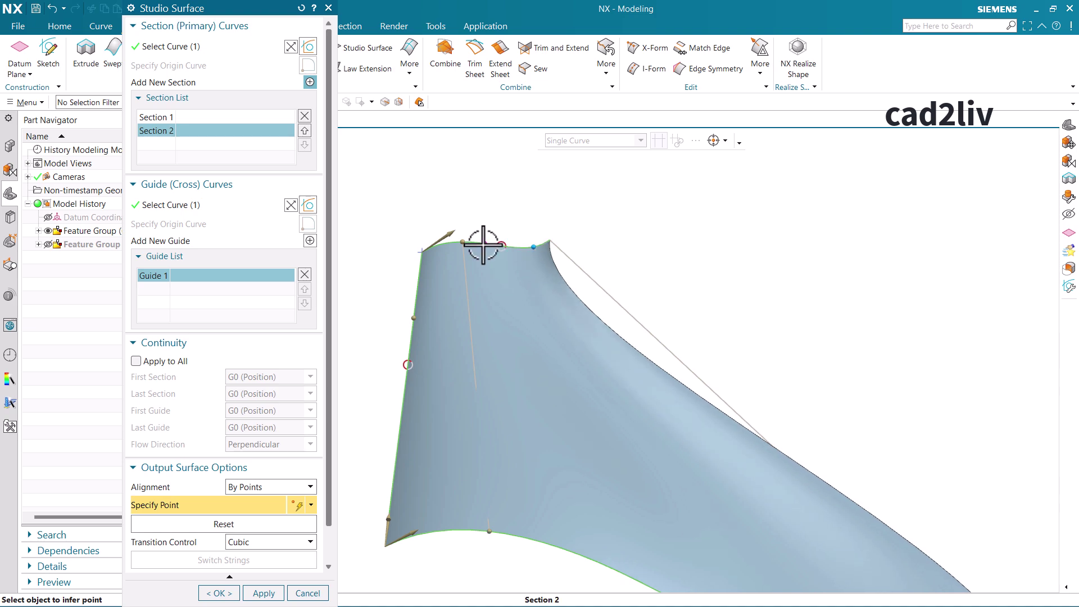
{"action": "middle_click_drag", "start_coordinate": [568, 365], "coordinate": [567, 266]}
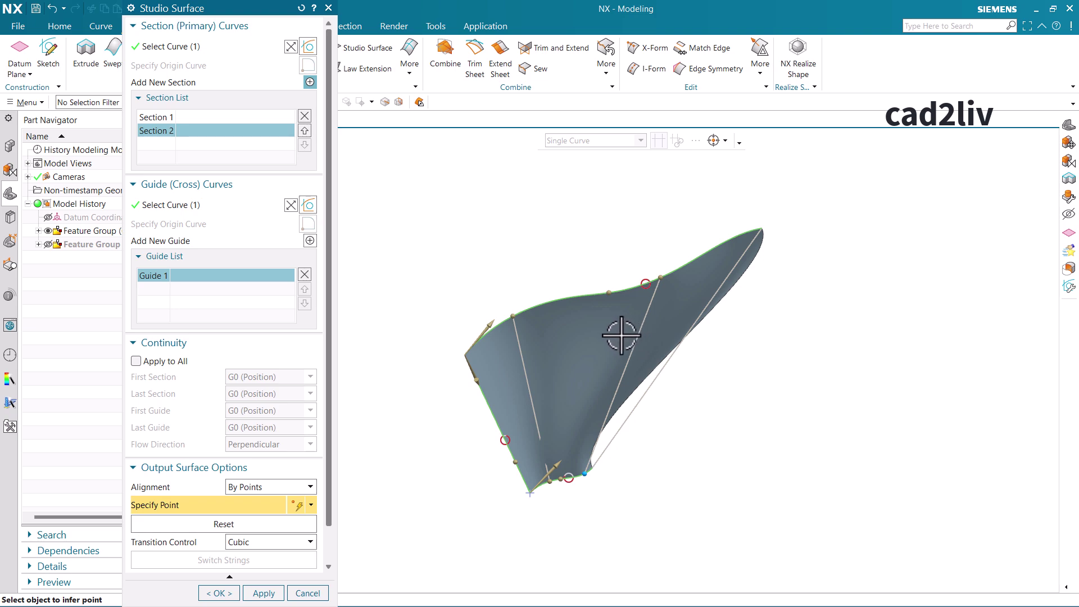
{"action": "middle_click_drag", "start_coordinate": [620, 336], "coordinate": [674, 285]}
{"action": "scroll", "coordinate": [609, 470], "scroll_direction": "up", "scroll_amount": 6}
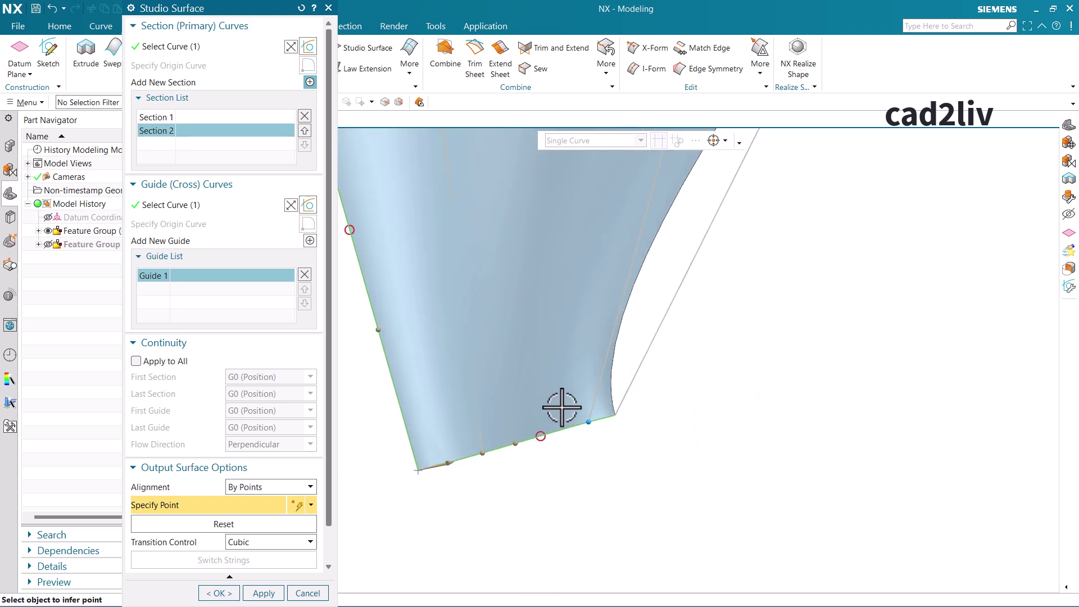
- Reposition the outermost alignment point on the long spline closer to the spline's free end
{"action": "middle_click_drag", "start_coordinate": [556, 424], "coordinate": [684, 163]}
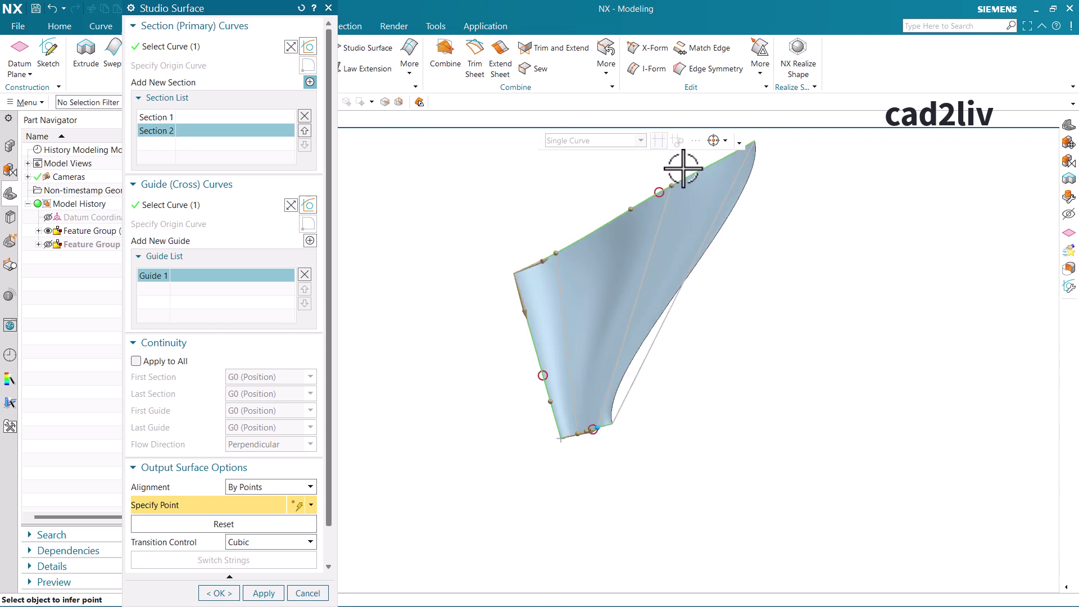
{"action": "left_click", "coordinate": [676, 187]}
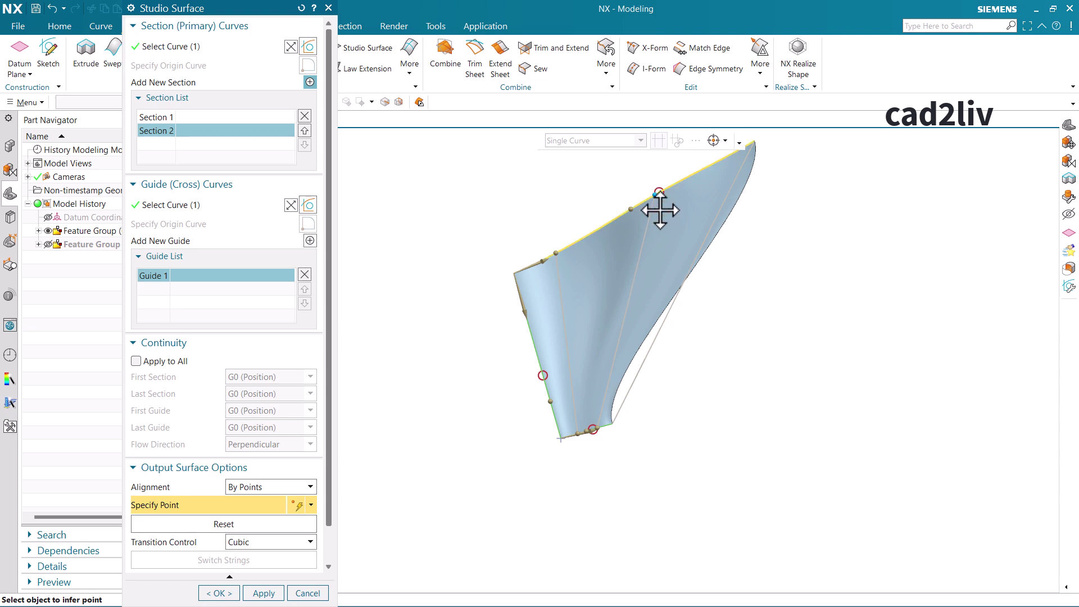
{"action": "middle_click_drag", "start_coordinate": [678, 236], "coordinate": [691, 389]}
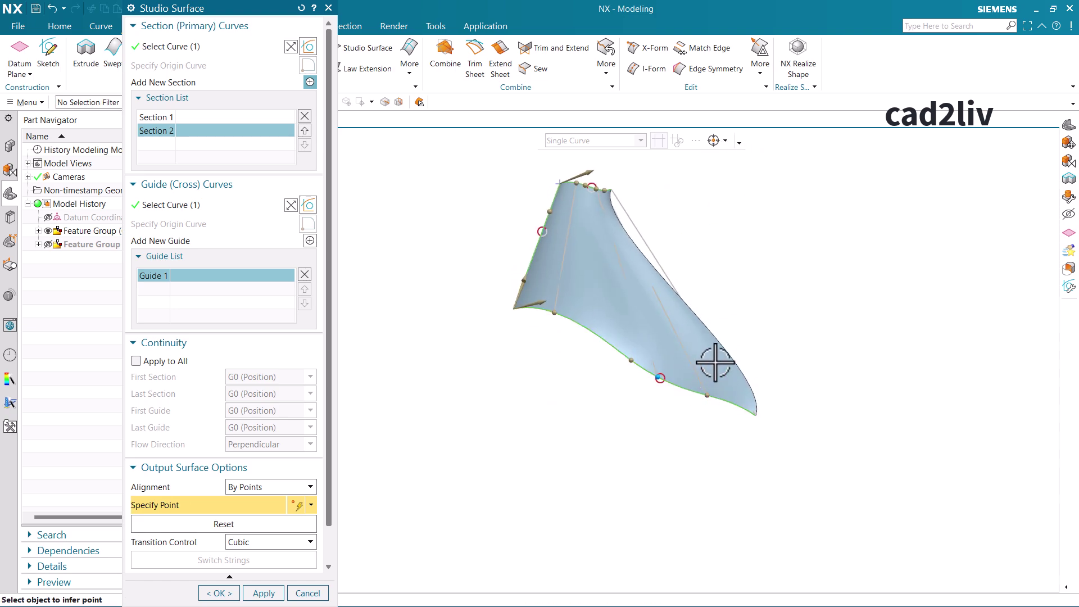
{"action": "scroll", "coordinate": [715, 366], "scroll_direction": "up", "scroll_amount": 3}
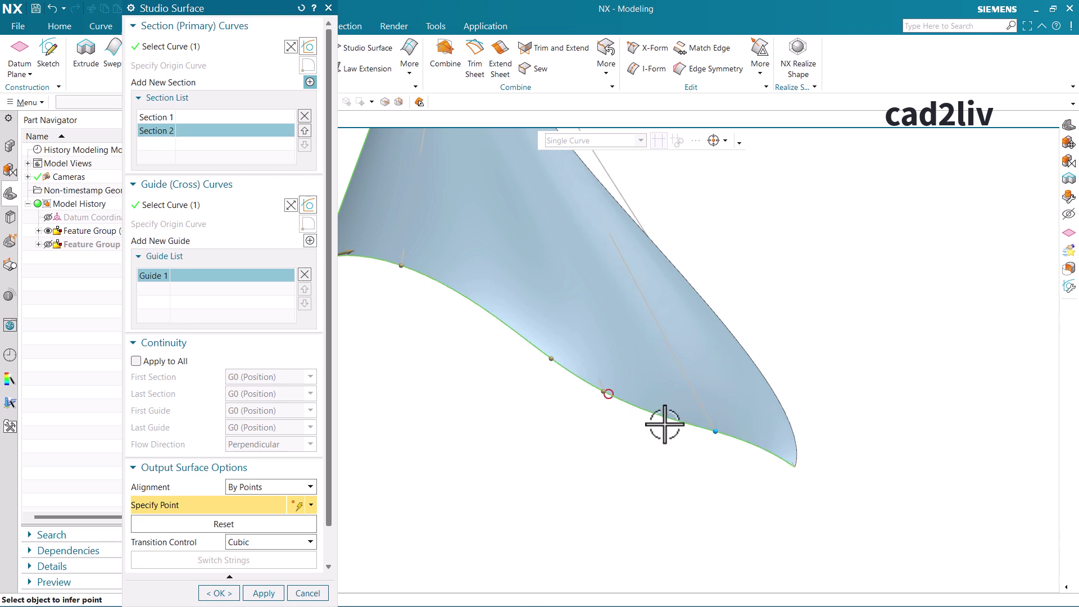
{"action": "scroll", "coordinate": [666, 422], "scroll_direction": "down", "scroll_amount": 3}
- Move the outermost alignment point on the short spline to the spline's free end
{"action": "scroll", "coordinate": [607, 241], "scroll_direction": "up", "scroll_amount": 4}
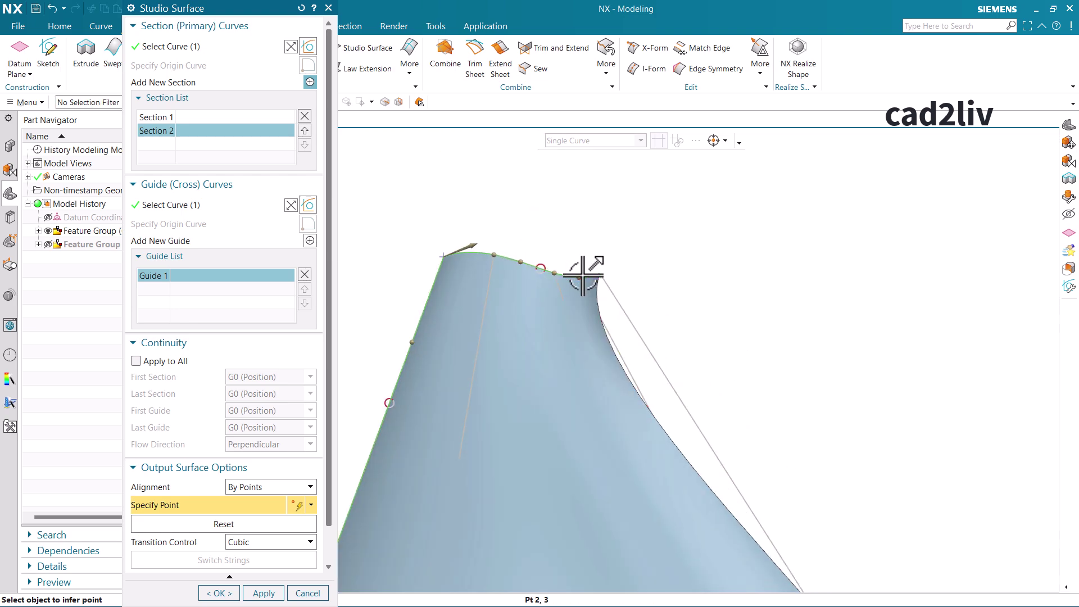
{"action": "scroll", "coordinate": [595, 243], "scroll_direction": "down", "scroll_amount": 2}
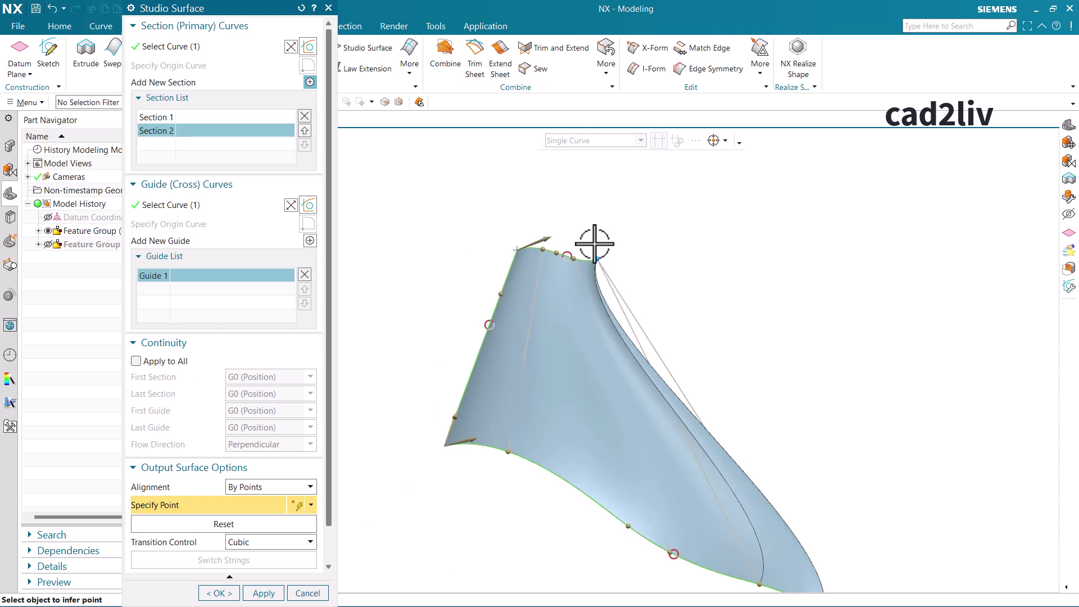
{"action": "scroll", "coordinate": [594, 243], "scroll_direction": "down", "scroll_amount": 2}
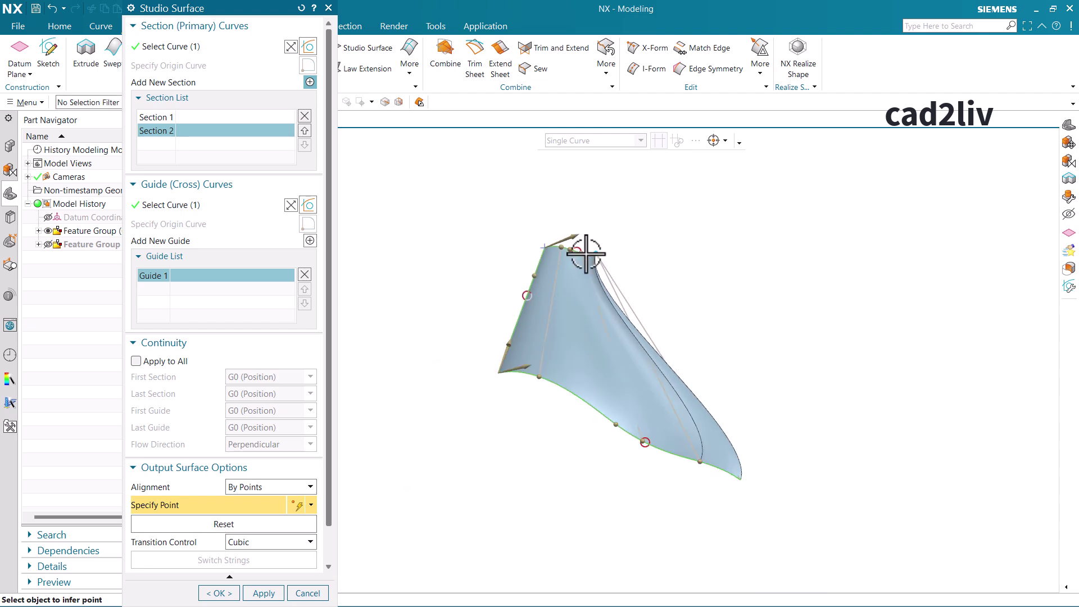
{"action": "scroll", "coordinate": [674, 441], "scroll_direction": "up", "scroll_amount": 2}
{"action": "scroll", "coordinate": [590, 357], "scroll_direction": "down", "scroll_amount": 2}
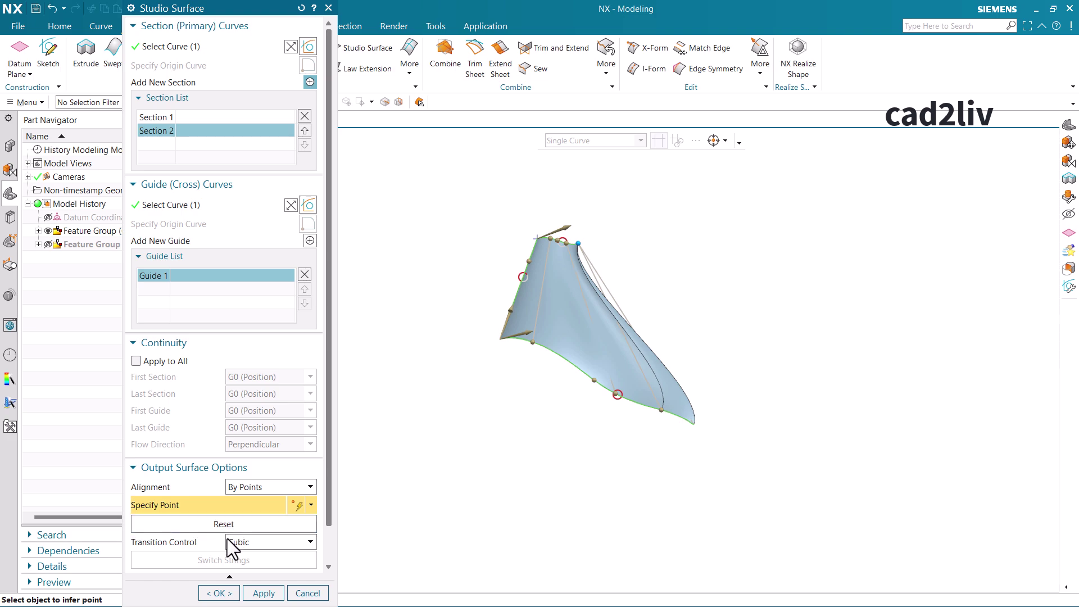
- Set the Studio Surface transition control to Linear and Blend and inspect the surface preview between the two section splines
{"action": "scroll", "coordinate": [565, 264], "scroll_direction": "up", "scroll_amount": 2}
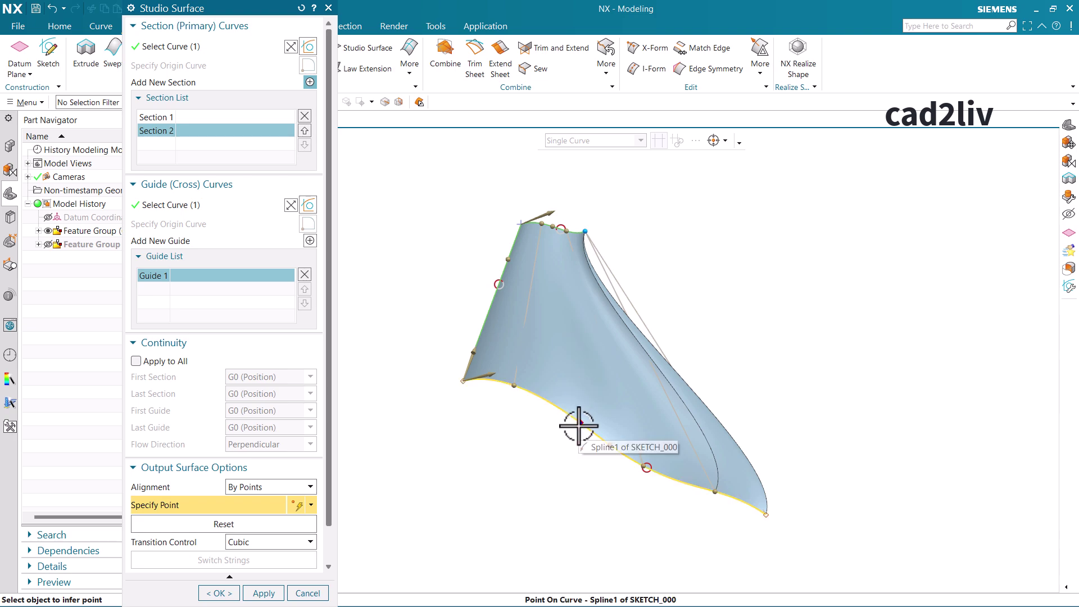
{"action": "left_click", "coordinate": [560, 226]}
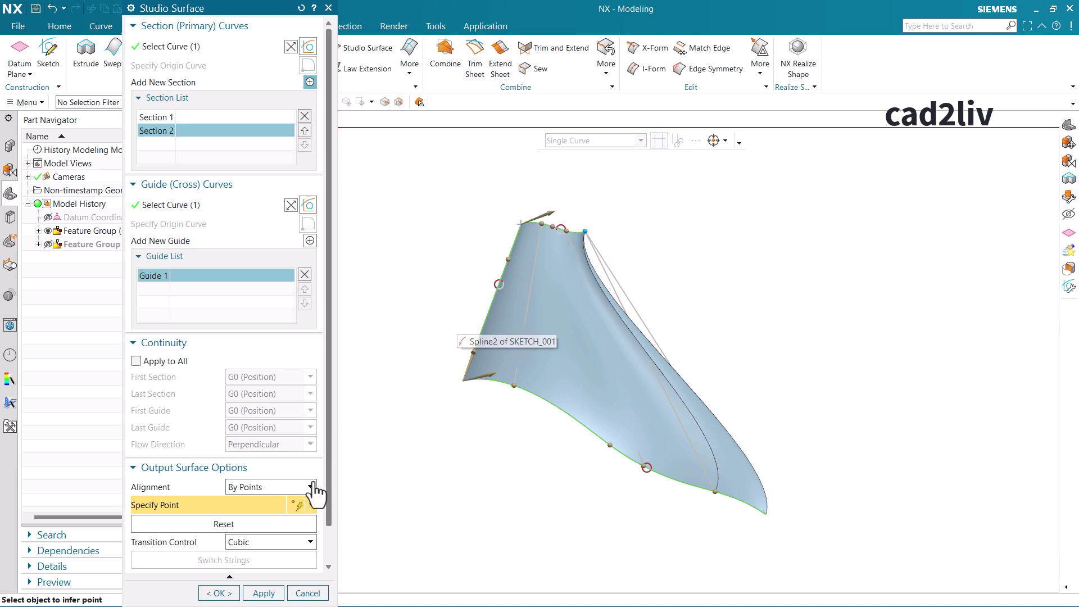
{"action": "left_click", "coordinate": [284, 543]}
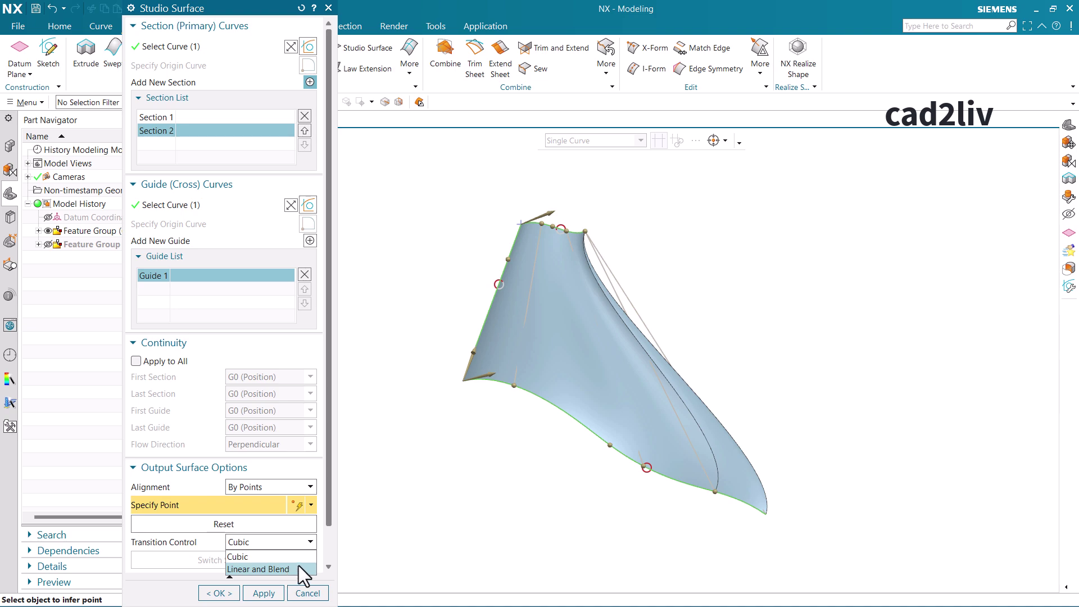
{"action": "left_click", "coordinate": [289, 557]}
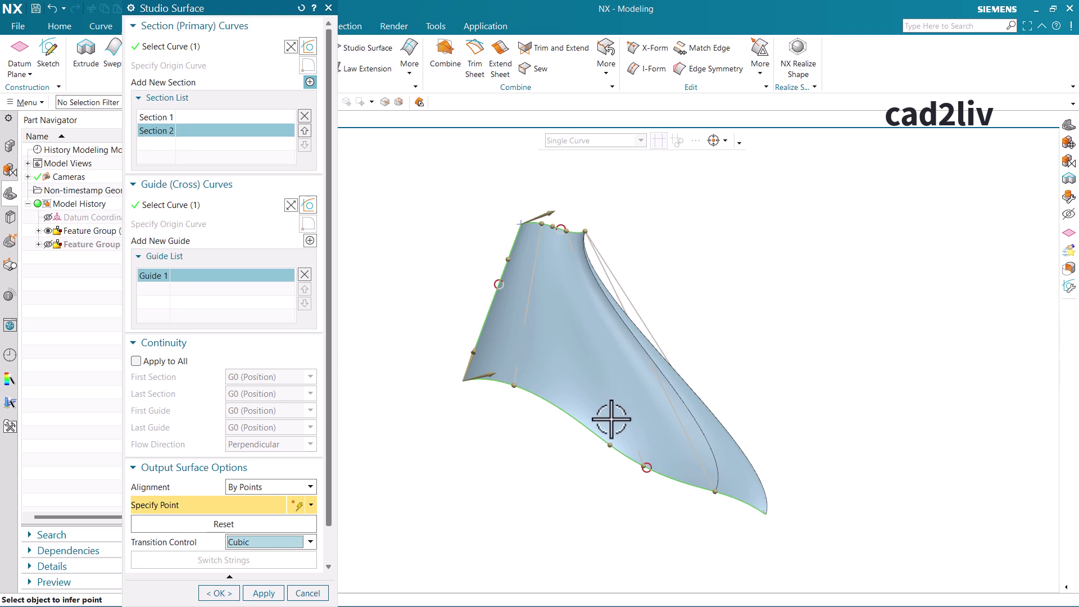
{"action": "left_click", "coordinate": [302, 545]}
{"action": "left_click", "coordinate": [279, 568]}
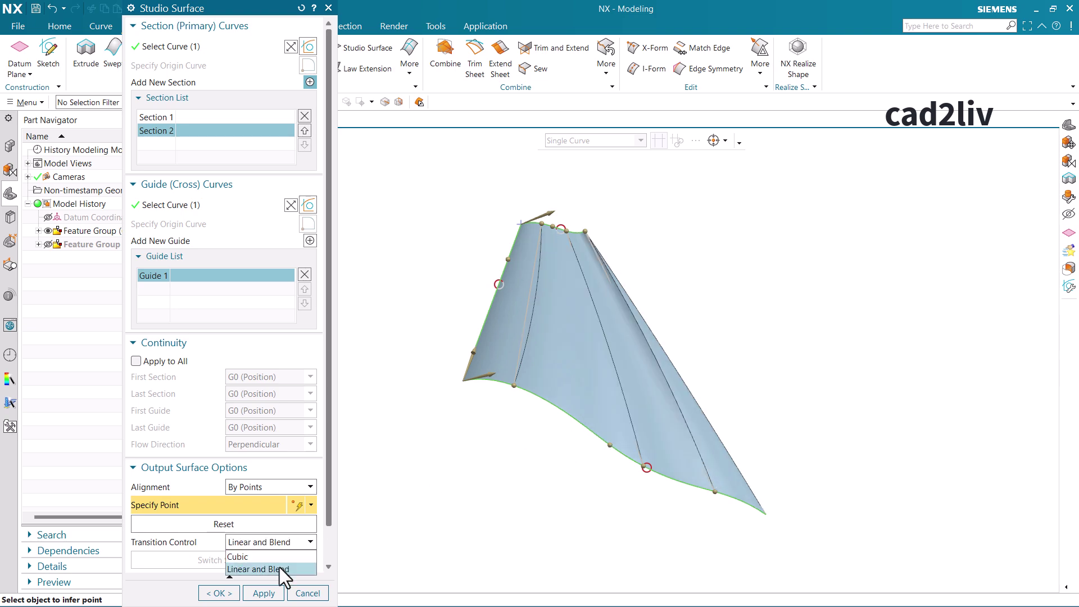
{"action": "left_click", "coordinate": [278, 567]}
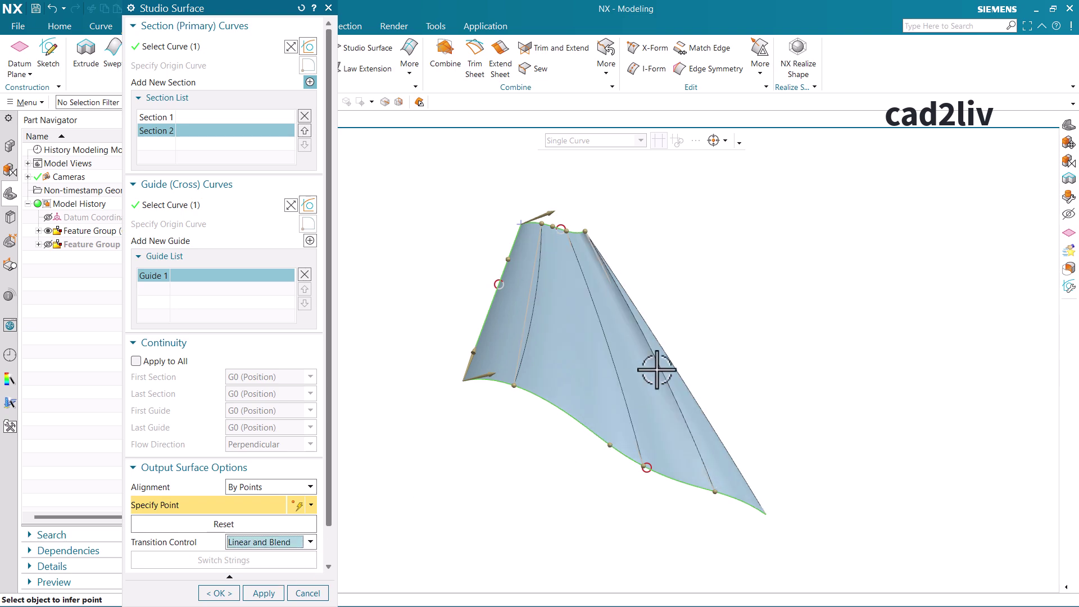
{"action": "mouse_move", "coordinate": [655, 368]}
{"action": "middle_mouse_down"}
{"action": "mouse_move", "coordinate": [607, 362]}
{"action": "mouse_move", "coordinate": [635, 361]}
{"action": "middle_mouse_up"}
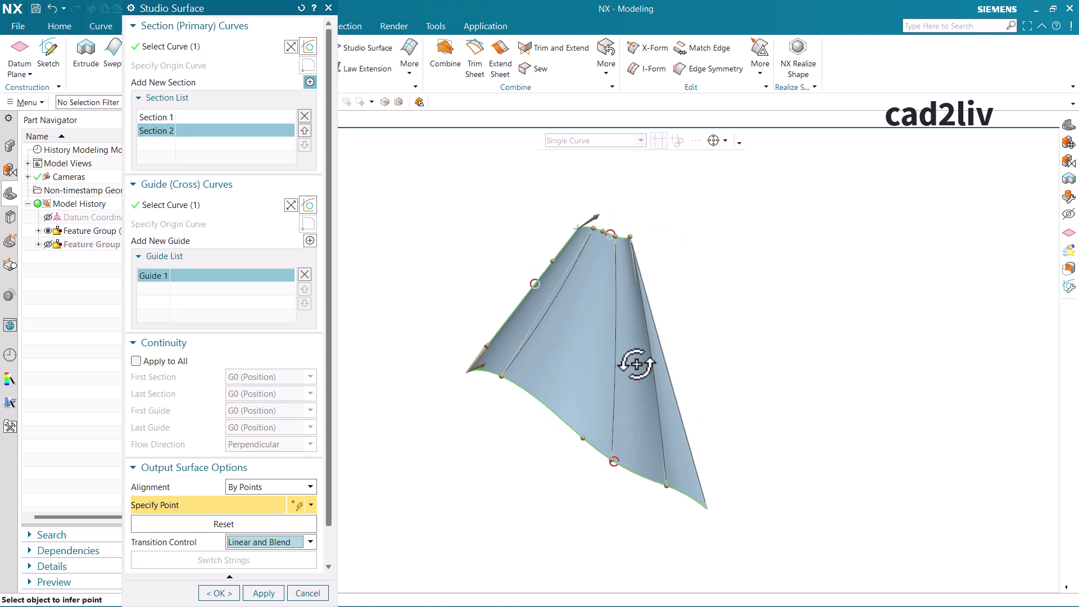
{"action": "scroll", "coordinate": [621, 229], "scroll_direction": "up", "scroll_amount": 3}
{"action": "scroll", "coordinate": [596, 305], "scroll_direction": "down", "scroll_amount": 2}
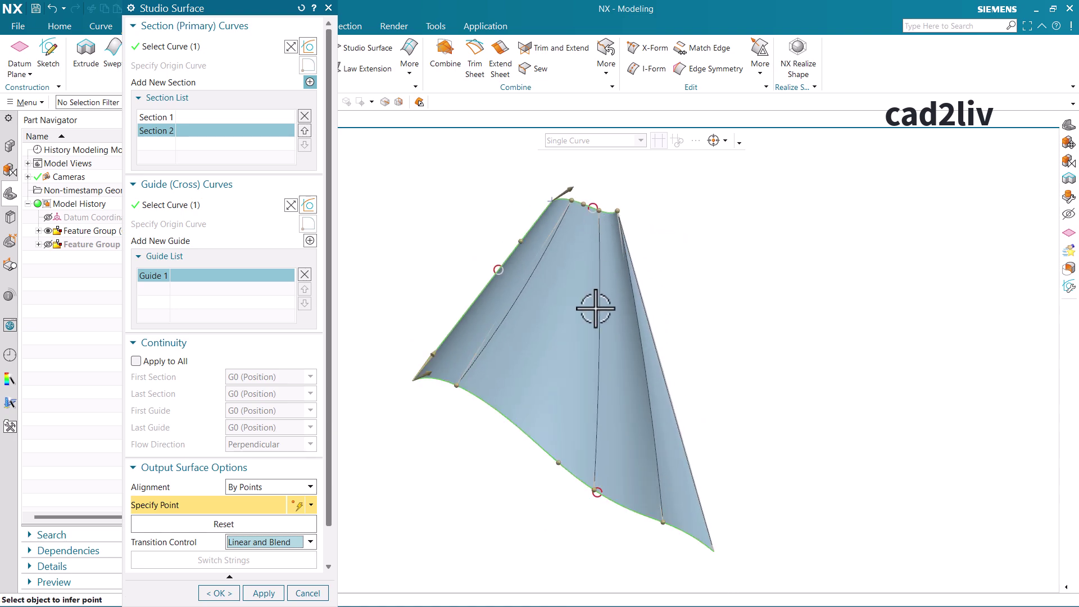
{"action": "mouse_move", "coordinate": [596, 308]}
{"action": "middle_mouse_down"}
{"action": "mouse_move", "coordinate": [604, 332]}
{"action": "mouse_move", "coordinate": [609, 309]}
{"action": "middle_mouse_up"}
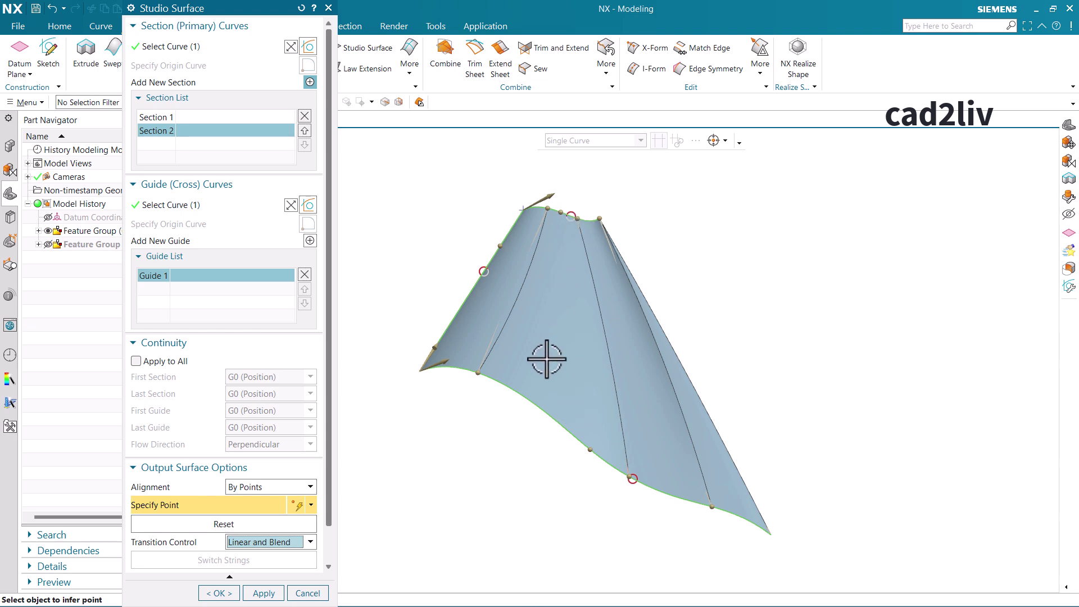
- Move the three alignment points on the long spline closer to the guide line, keeping them spread along the curve
{"action": "left_click", "coordinate": [480, 371]}
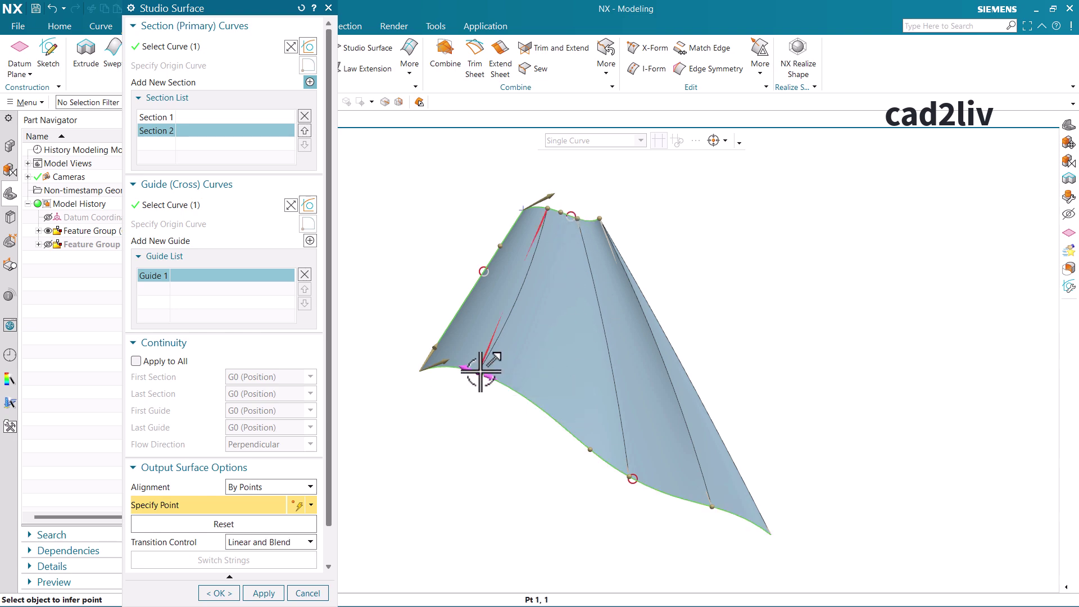
{"action": "left_click_drag", "start_coordinate": [480, 372], "coordinate": [458, 365]}
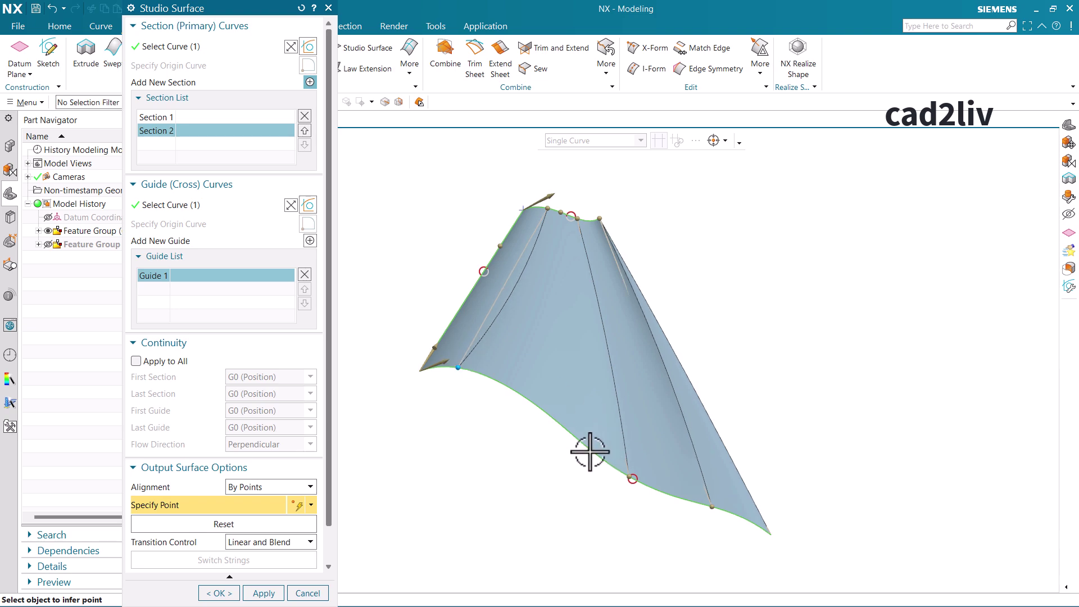
{"action": "left_click_drag", "start_coordinate": [630, 476], "coordinate": [541, 415]}
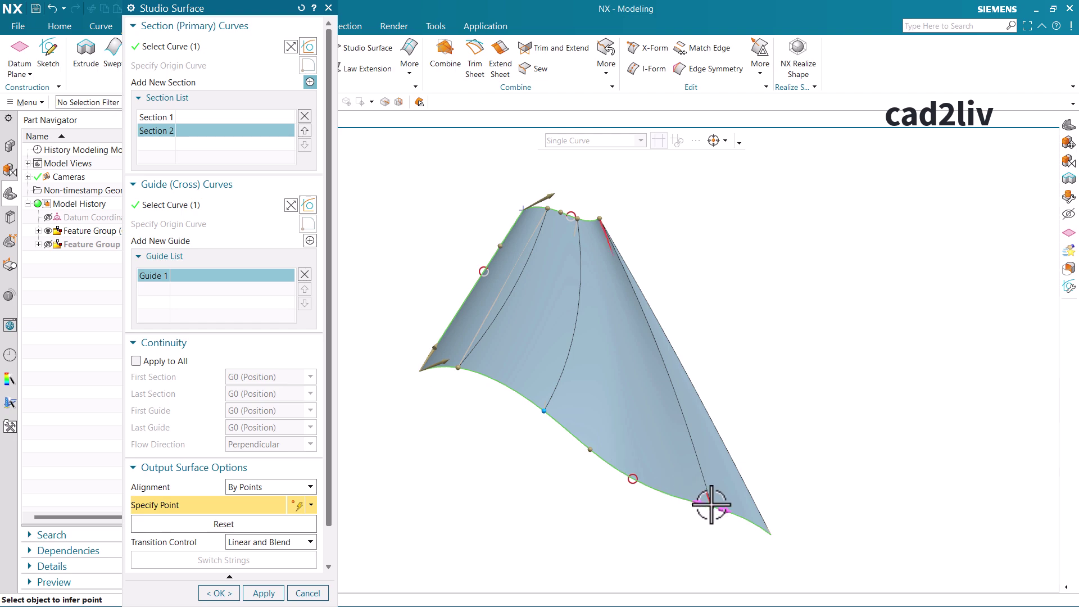
{"action": "left_click_drag", "start_coordinate": [710, 501], "coordinate": [633, 479]}
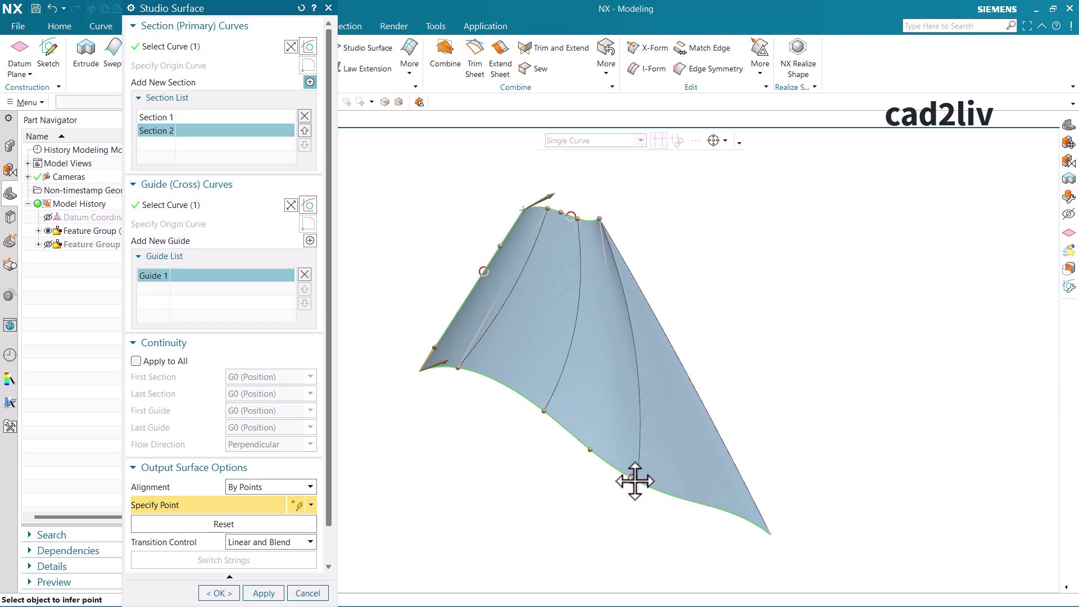
{"action": "scroll", "coordinate": [658, 225], "scroll_direction": "down", "scroll_amount": 2}
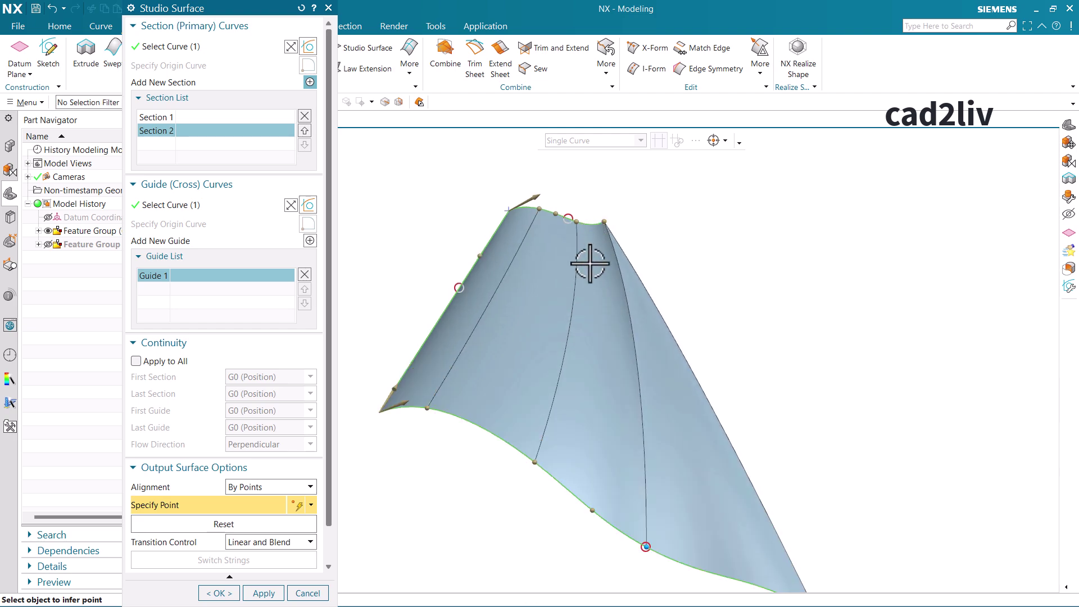
- Adjust the outermost alignment point at the short spline's free end and create the Studio Surface
{"action": "middle_click_drag", "start_coordinate": [600, 344], "coordinate": [579, 356]}
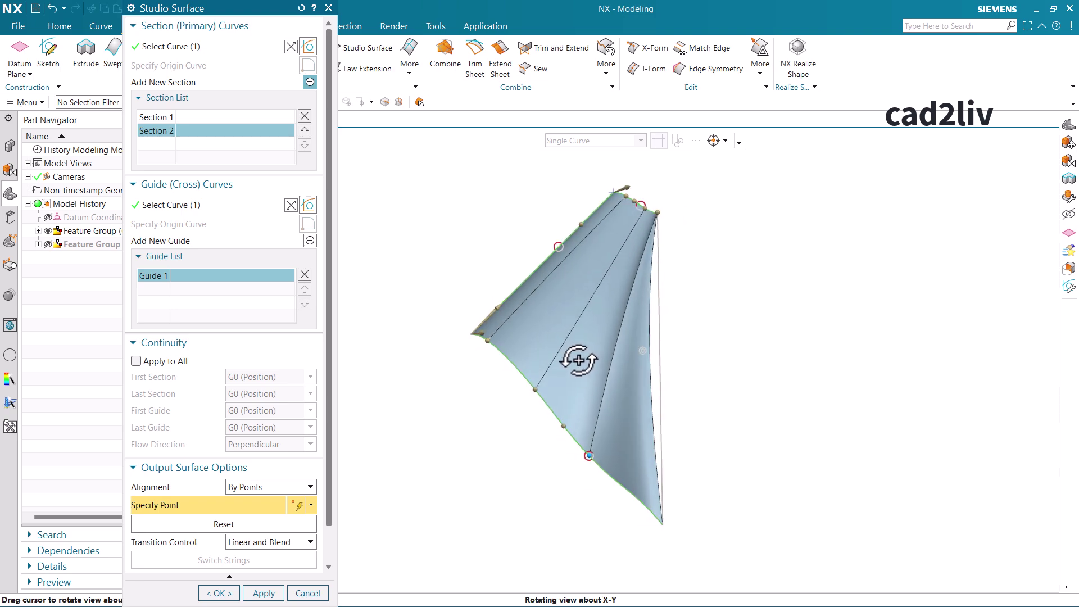
{"action": "scroll", "coordinate": [659, 217], "scroll_direction": "up", "scroll_amount": 3}
{"action": "left_click_drag", "start_coordinate": [651, 208], "coordinate": [643, 208]}
{"action": "scroll", "coordinate": [655, 195], "scroll_direction": "down", "scroll_amount": 5}
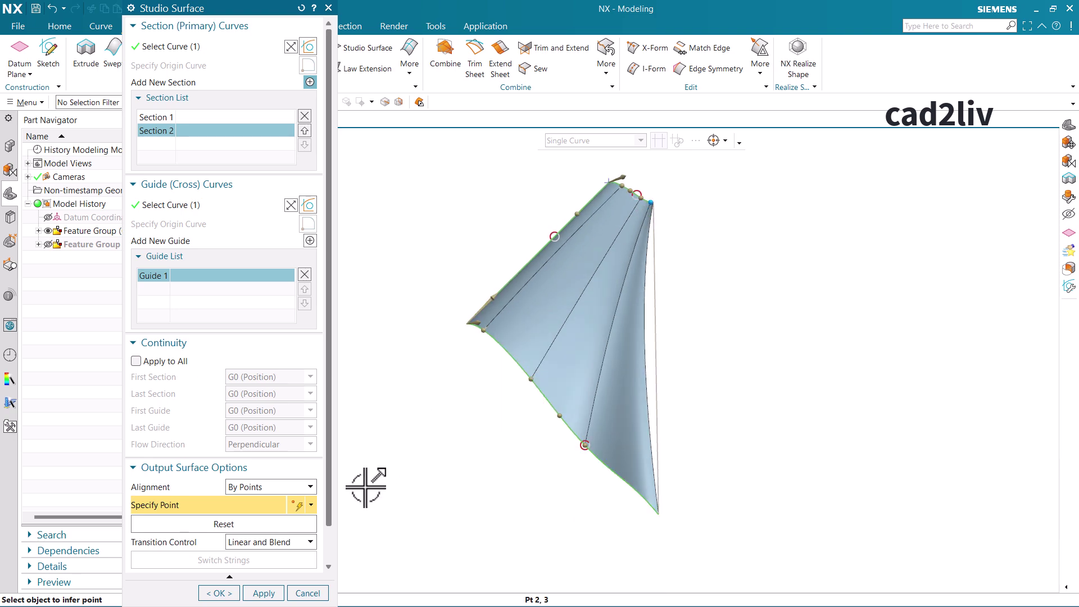
{"action": "left_click", "coordinate": [219, 593]}
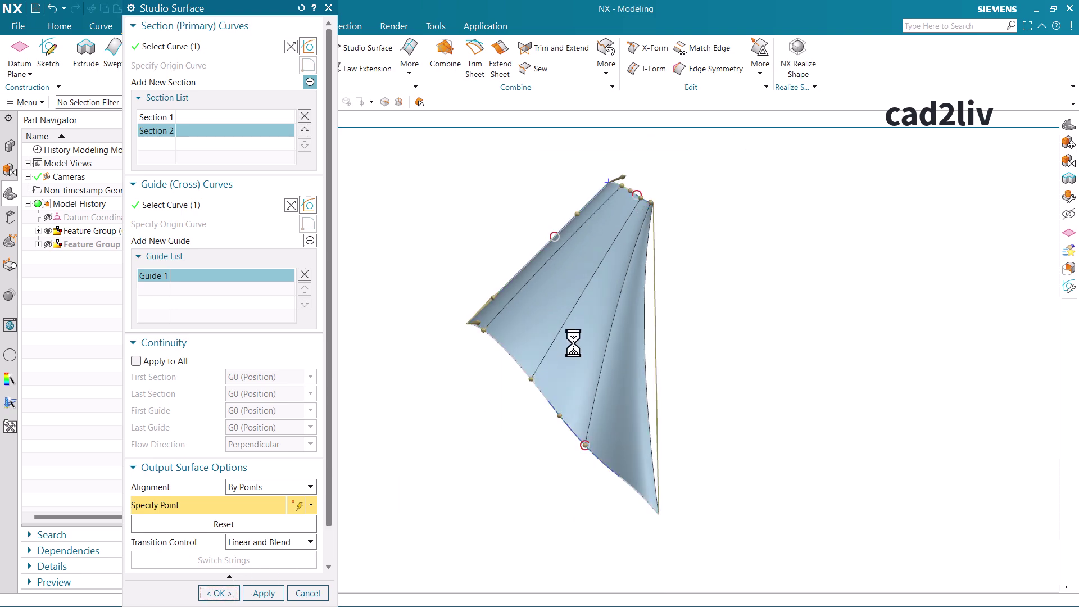
- Examine the finished Studio Surface with a Line Images reflection analysis on its four faces, then discard the analysis
{"action": "middle_click_drag", "start_coordinate": [571, 349], "coordinate": [650, 321]}
{"action": "scroll", "coordinate": [472, 338], "scroll_direction": "up", "scroll_amount": 4}
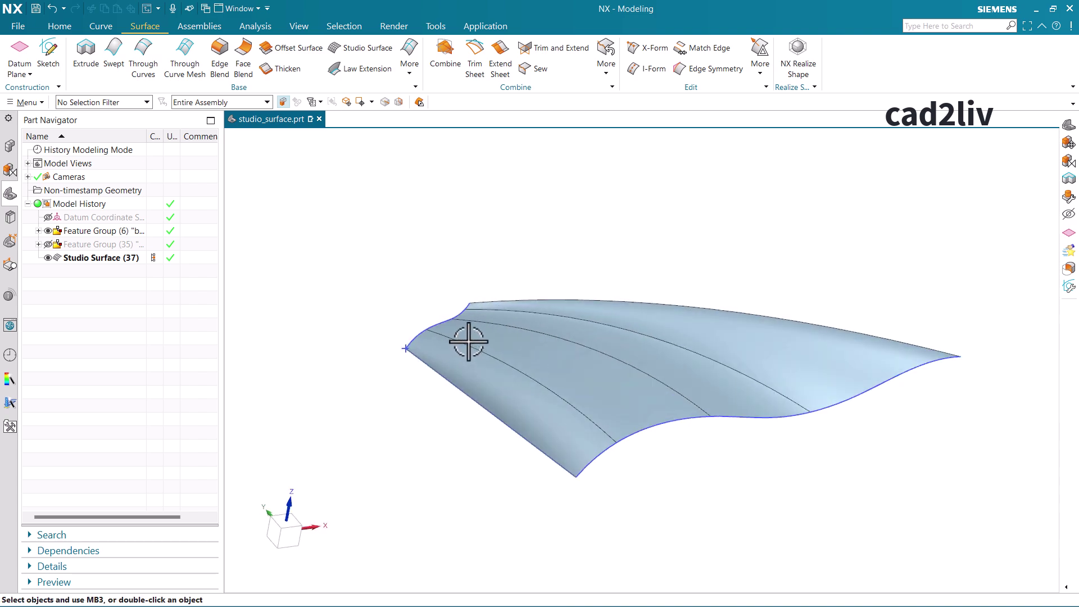
{"action": "mouse_move", "coordinate": [479, 341]}
{"action": "middle_mouse_down"}
{"action": "mouse_move", "coordinate": [452, 365]}
{"action": "mouse_move", "coordinate": [453, 385]}
{"action": "mouse_move", "coordinate": [472, 352]}
{"action": "mouse_move", "coordinate": [496, 344]}
{"action": "mouse_move", "coordinate": [428, 321]}
{"action": "mouse_move", "coordinate": [464, 325]}
{"action": "middle_mouse_up"}
{"action": "scroll", "coordinate": [515, 229], "scroll_direction": "up", "scroll_amount": 5}
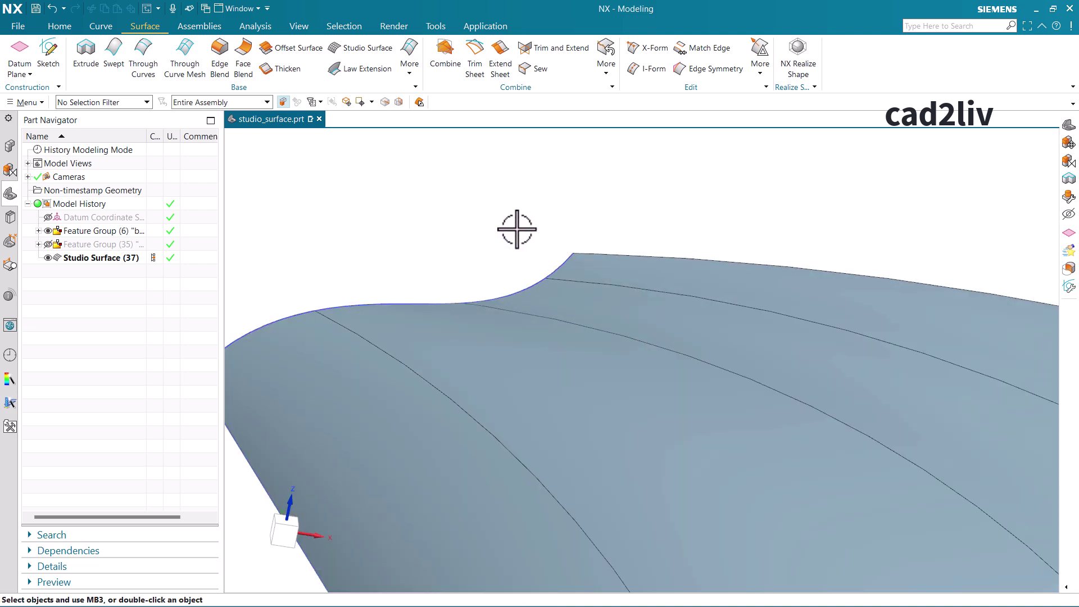
{"action": "scroll", "coordinate": [500, 251], "scroll_direction": "down", "scroll_amount": 6}
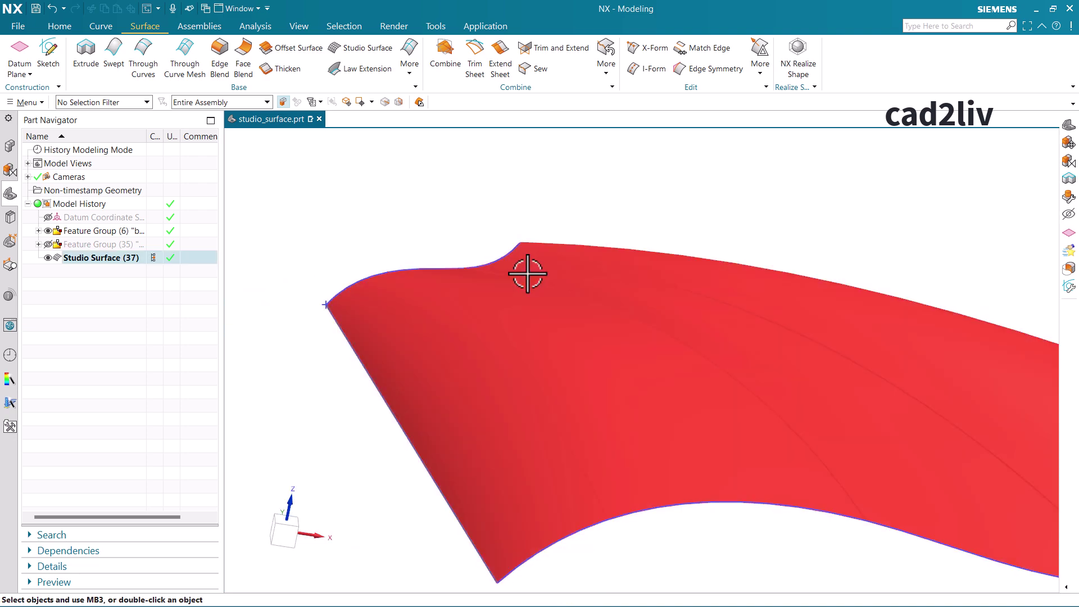
{"action": "middle_click_drag", "start_coordinate": [638, 284], "coordinate": [697, 326]}
{"action": "left_click", "coordinate": [251, 26]}
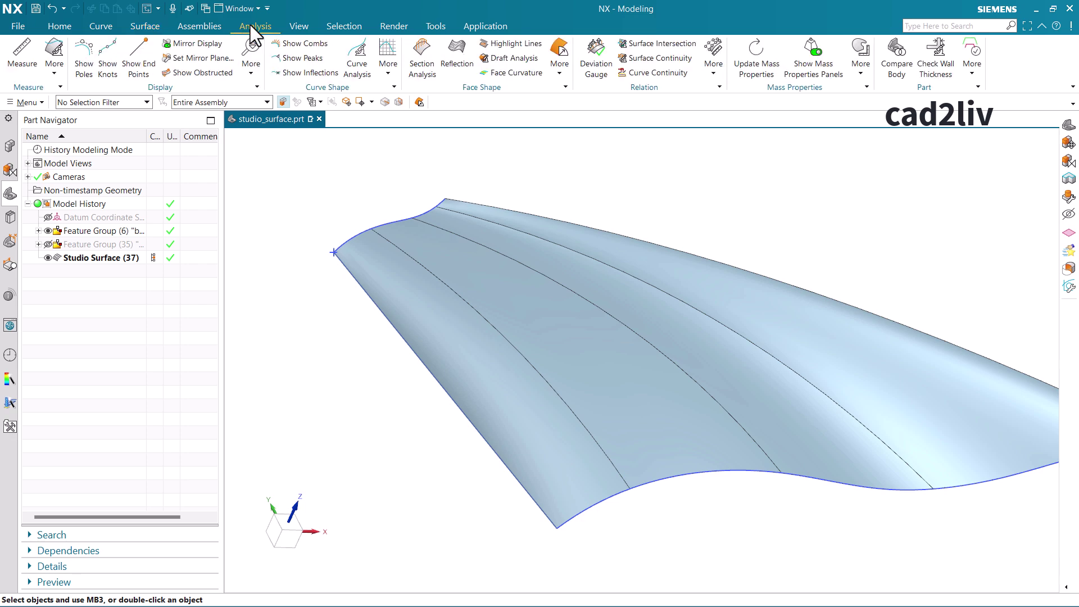
{"action": "left_click", "coordinate": [499, 284]}
{"action": "left_click", "coordinate": [450, 317]}
{"action": "left_click", "coordinate": [645, 284]}
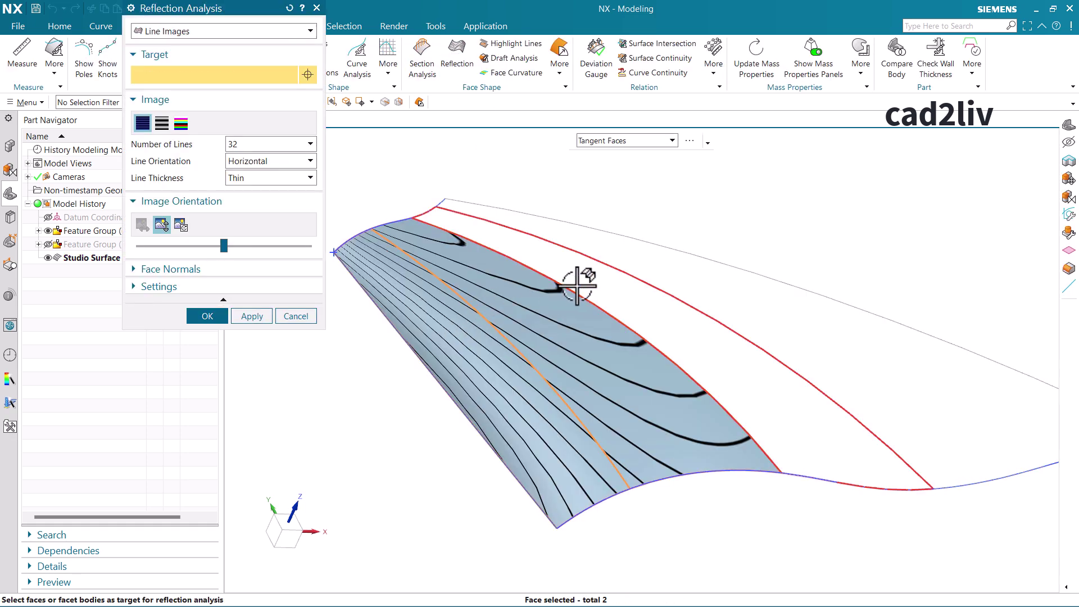
{"action": "left_click", "coordinate": [590, 236]}
{"action": "middle_click_drag", "start_coordinate": [517, 295], "coordinate": [509, 318]}
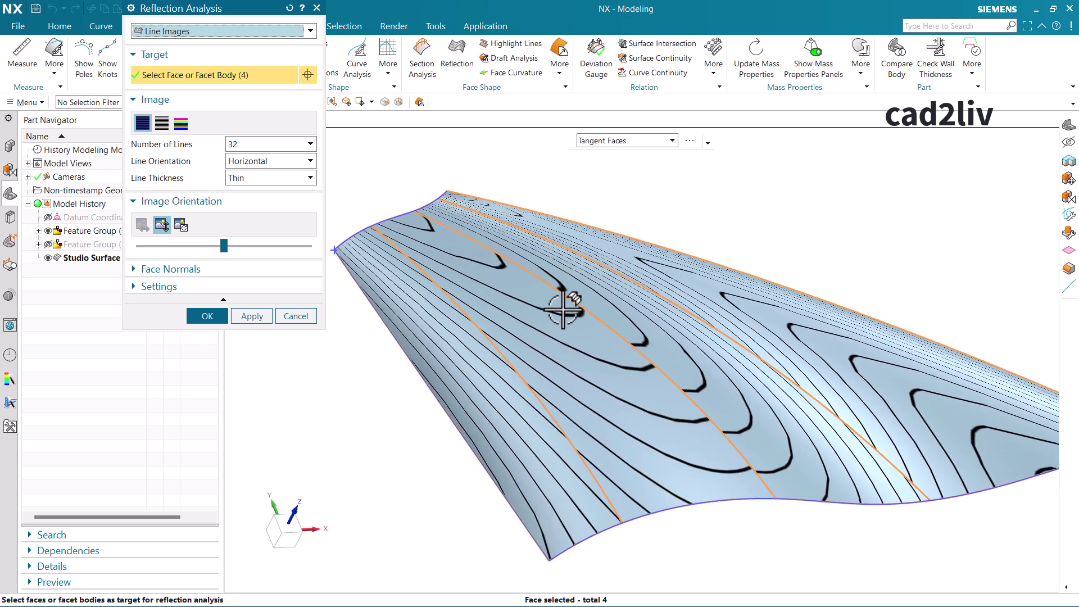
{"action": "middle_click_drag", "start_coordinate": [562, 289], "coordinate": [599, 279]}
{"action": "left_click", "coordinate": [298, 316]}
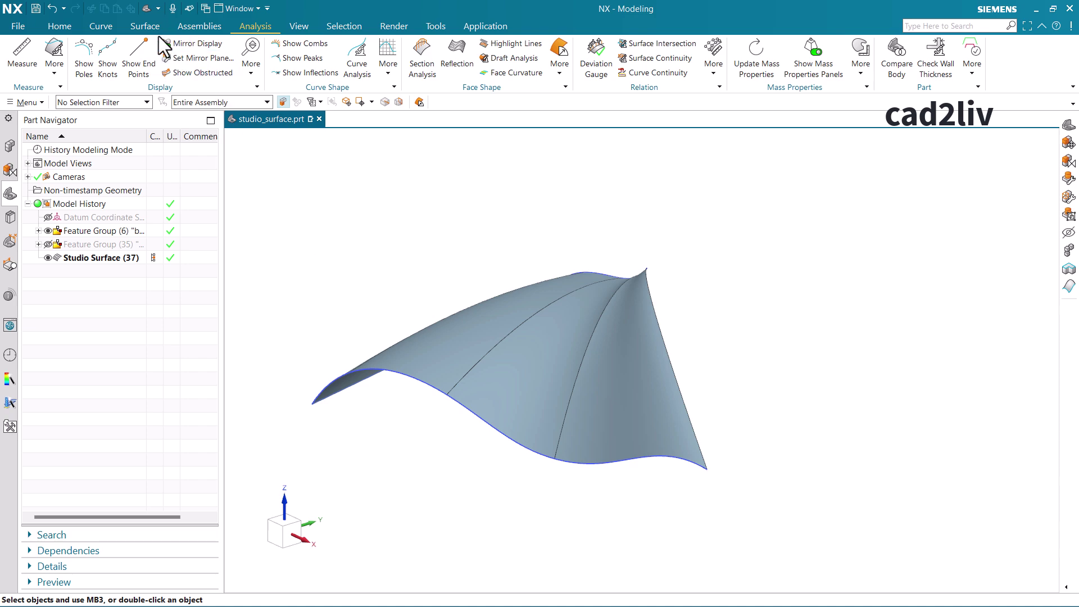
{"action": "left_click", "coordinate": [145, 27]}
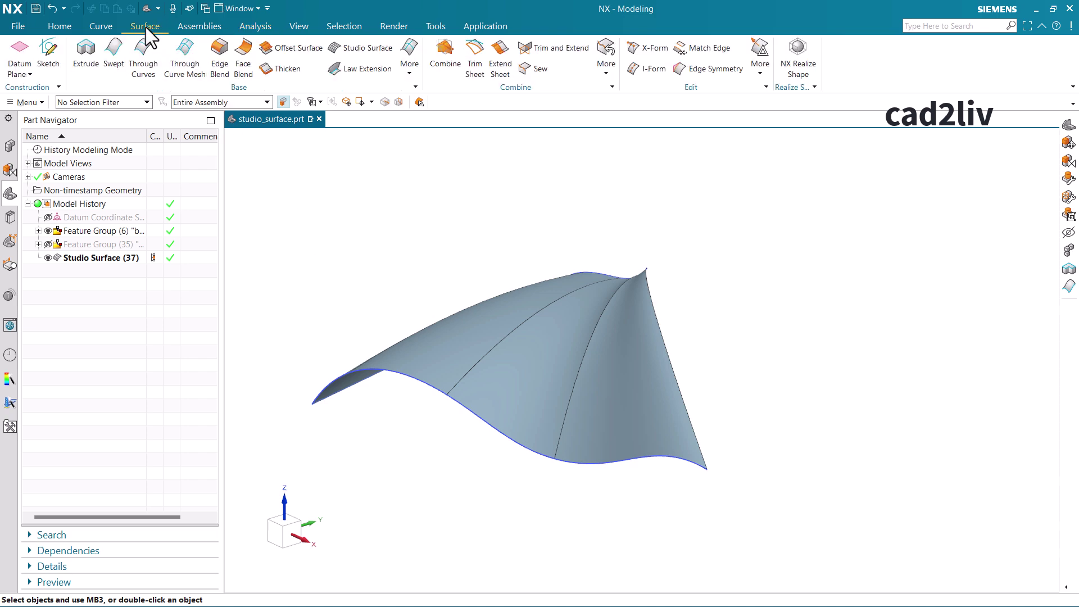
{"action": "left_click", "coordinate": [334, 48]}
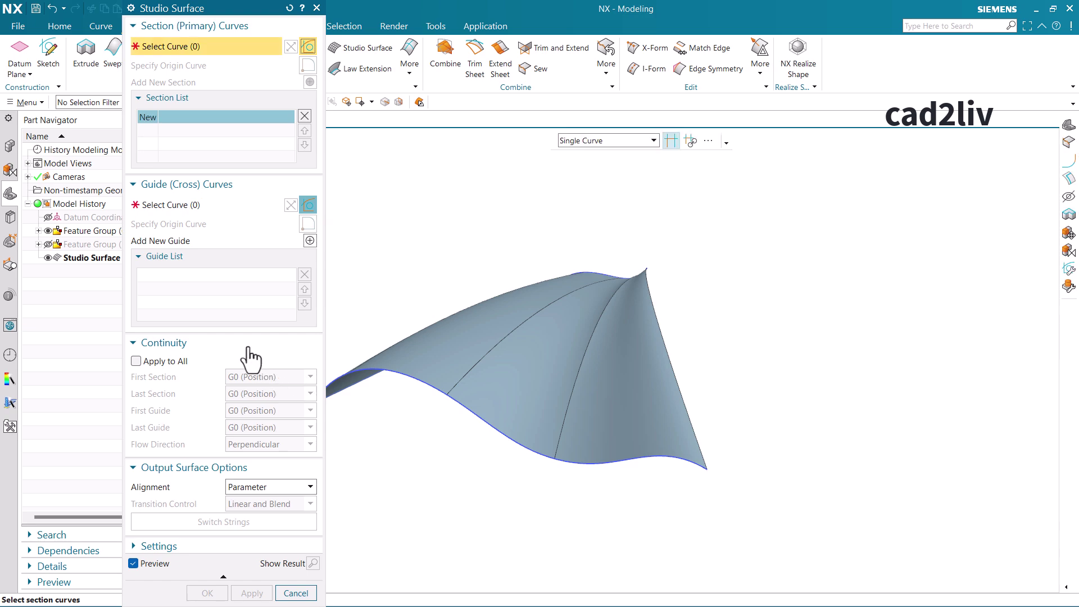
{"action": "left_click", "coordinate": [295, 592]}
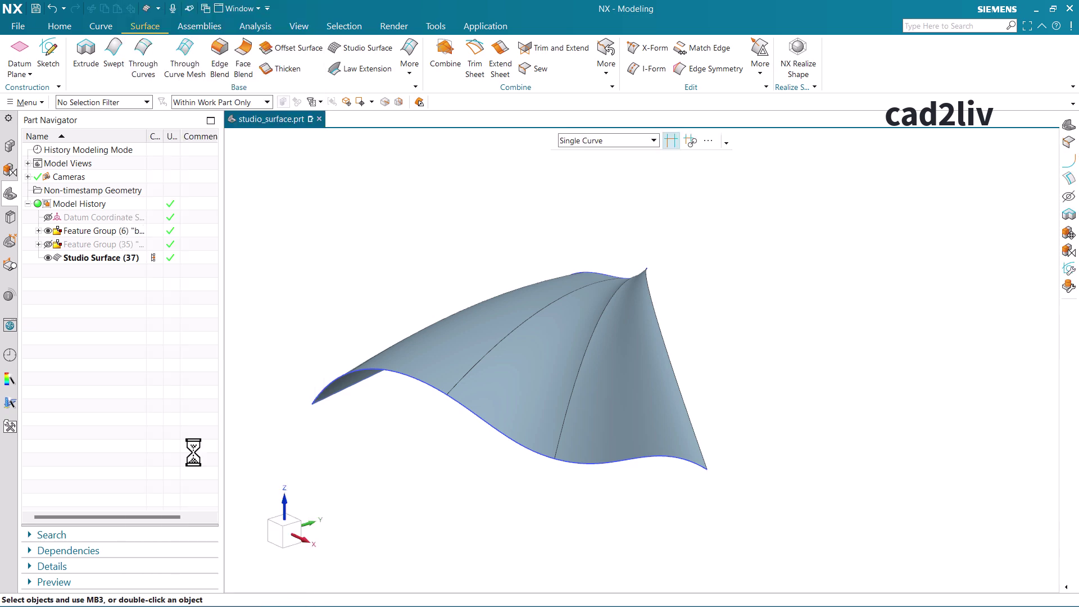
- Hide Studio Surface (37) and Feature Group (6), and show Feature Group (35)
{"action": "left_click", "coordinate": [47, 258]}
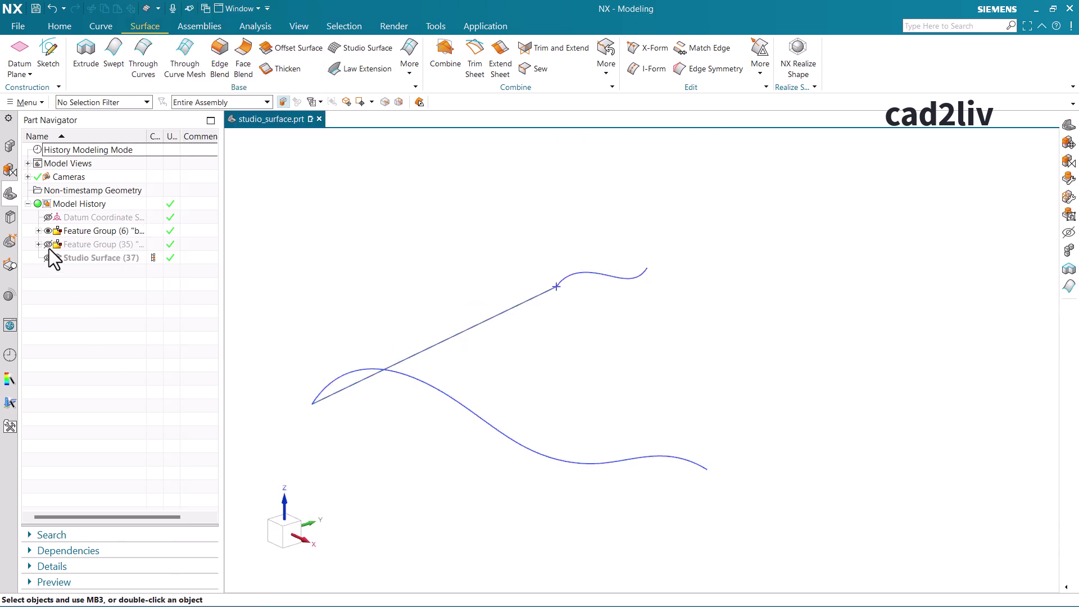
{"action": "left_click", "coordinate": [48, 230]}
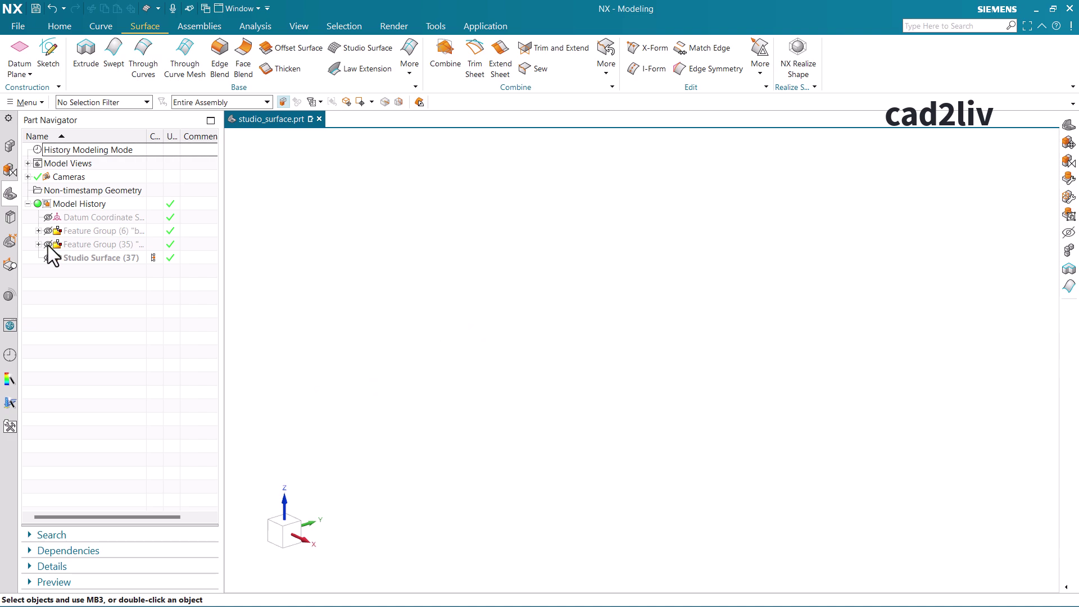
{"action": "left_click", "coordinate": [49, 243]}
{"action": "scroll", "coordinate": [633, 313], "scroll_direction": "up", "scroll_amount": 3}
{"action": "scroll", "coordinate": [441, 335], "scroll_direction": "down", "scroll_amount": 5}
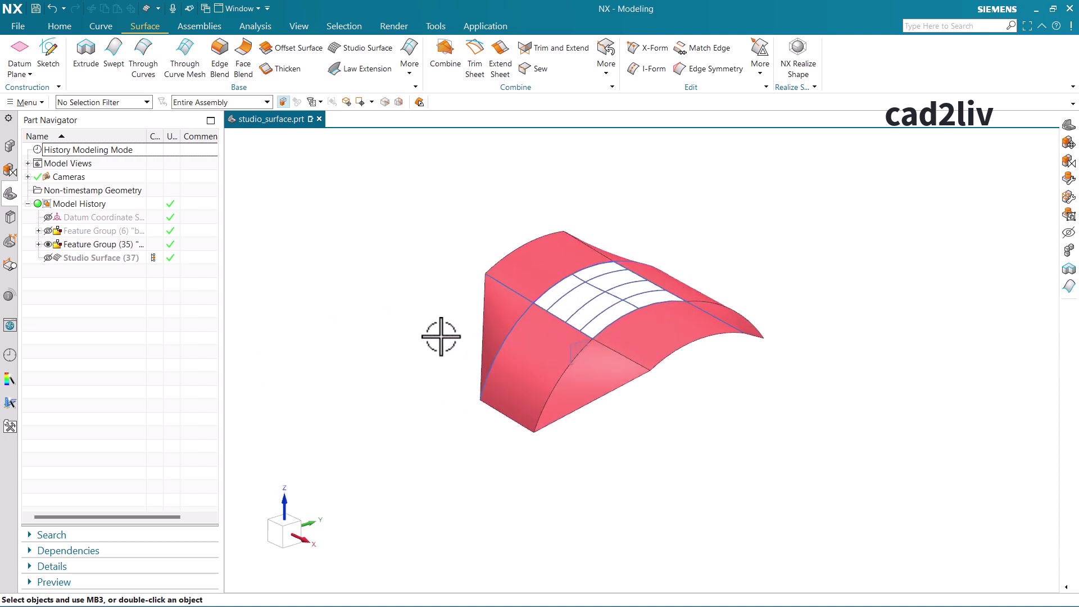
- Turn off the visibility of layer 91 in the layer settings
{"action": "key", "text": "ctrl+l"}
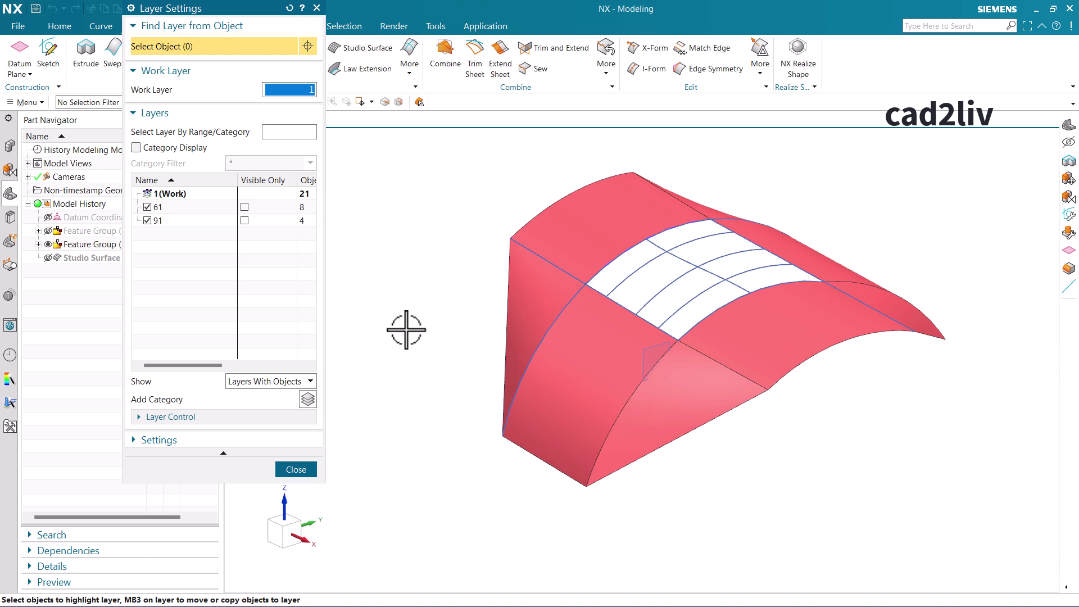
{"action": "left_click", "coordinate": [147, 221]}
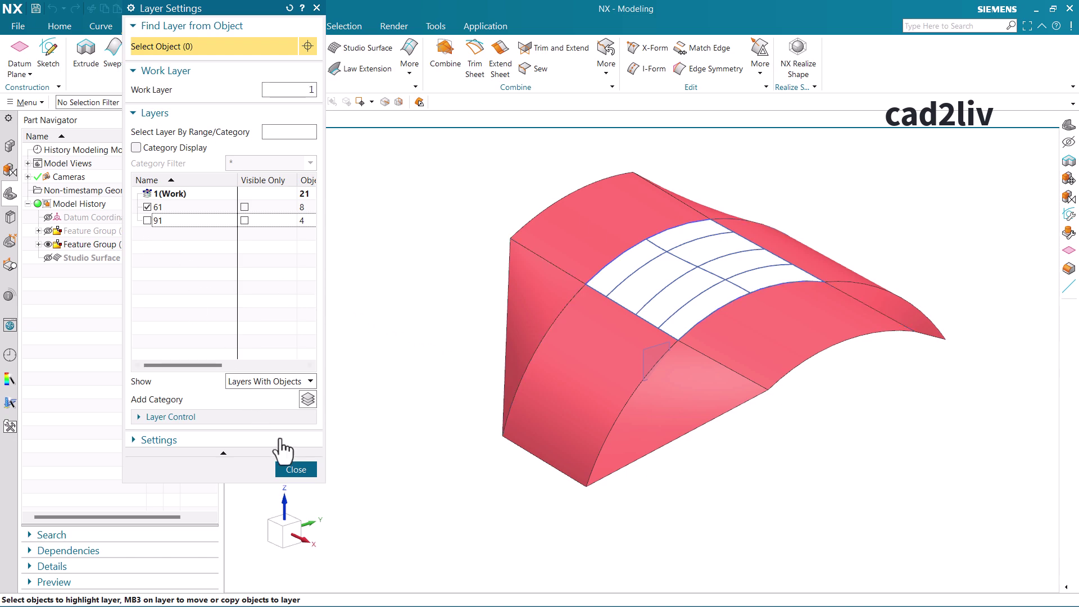
{"action": "left_click", "coordinate": [296, 469]}
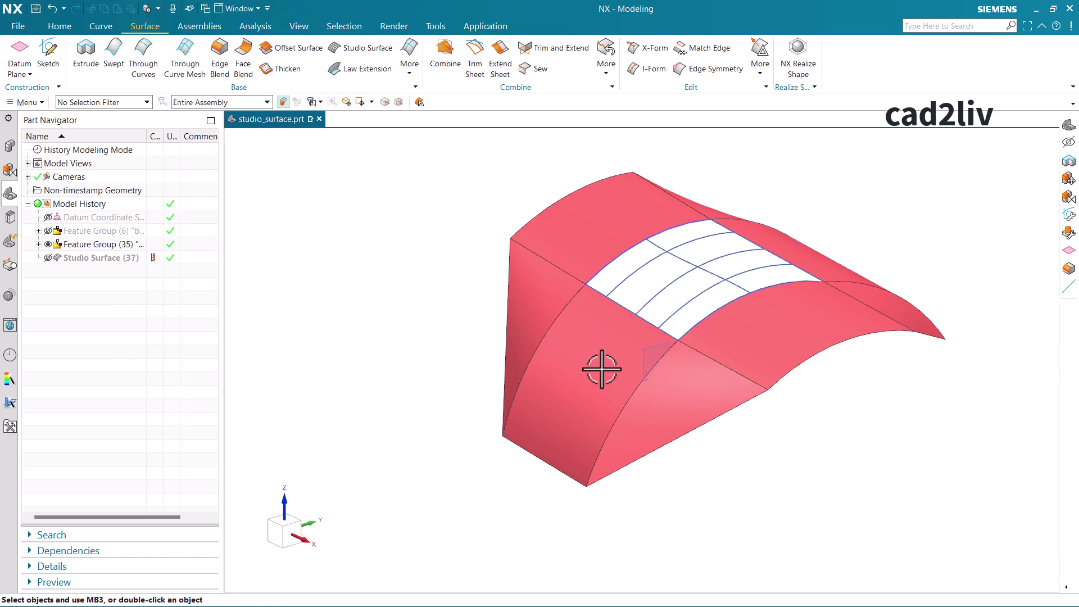
- Hide the datum plane beside the curve-network opening in the red surface body
{"action": "left_click", "coordinate": [646, 352]}
{"action": "left_click", "coordinate": [704, 335]}
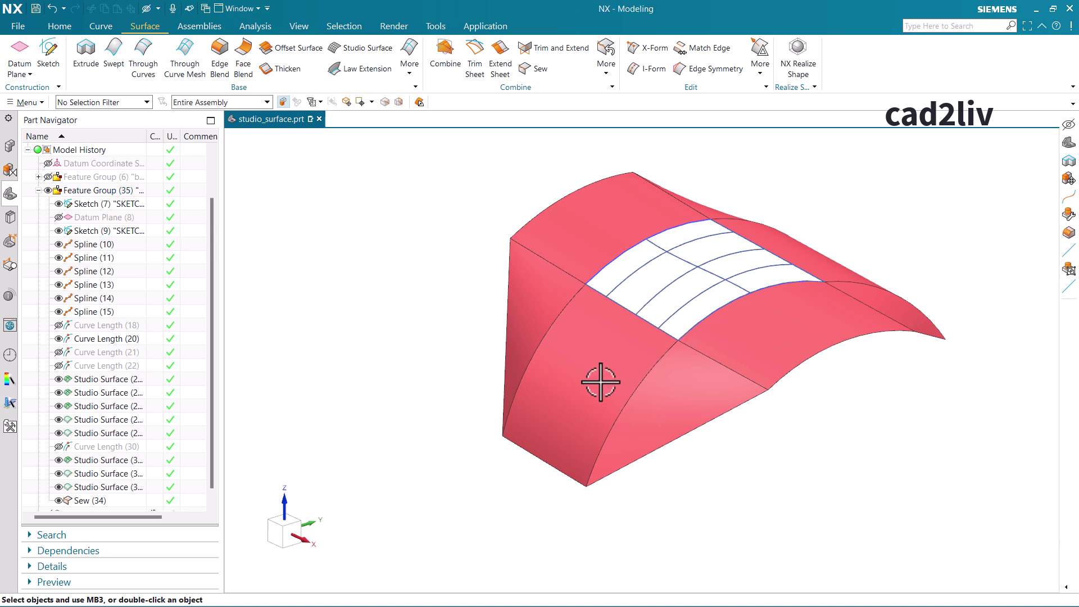
{"action": "middle_click_drag", "start_coordinate": [600, 382], "coordinate": [683, 341]}
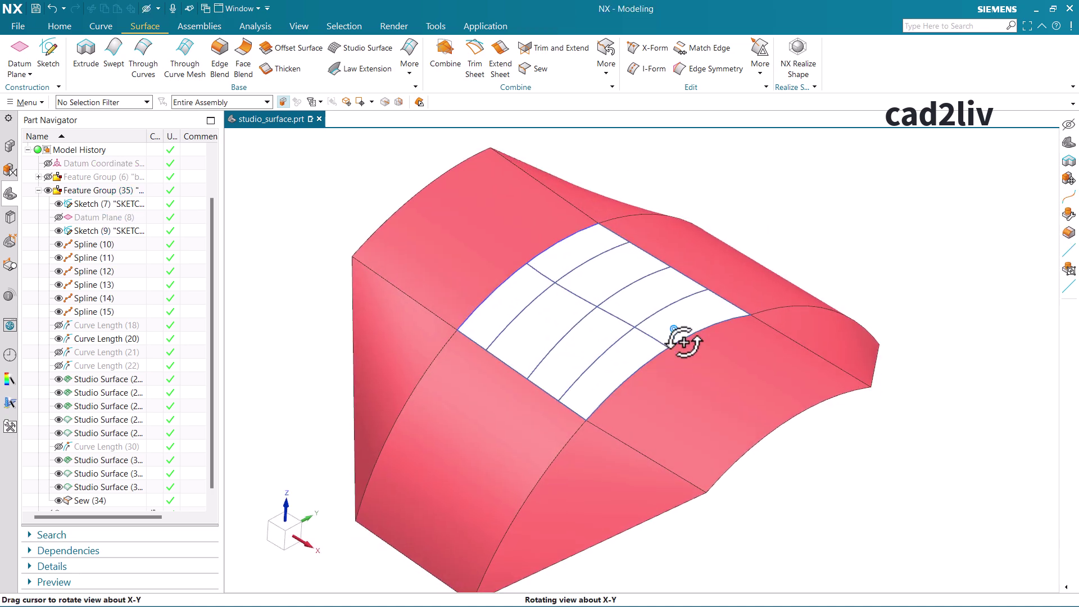
- Start a Studio Surface for the curve-network opening in the red body
{"action": "scroll", "coordinate": [704, 190], "scroll_direction": "up", "scroll_amount": 2}
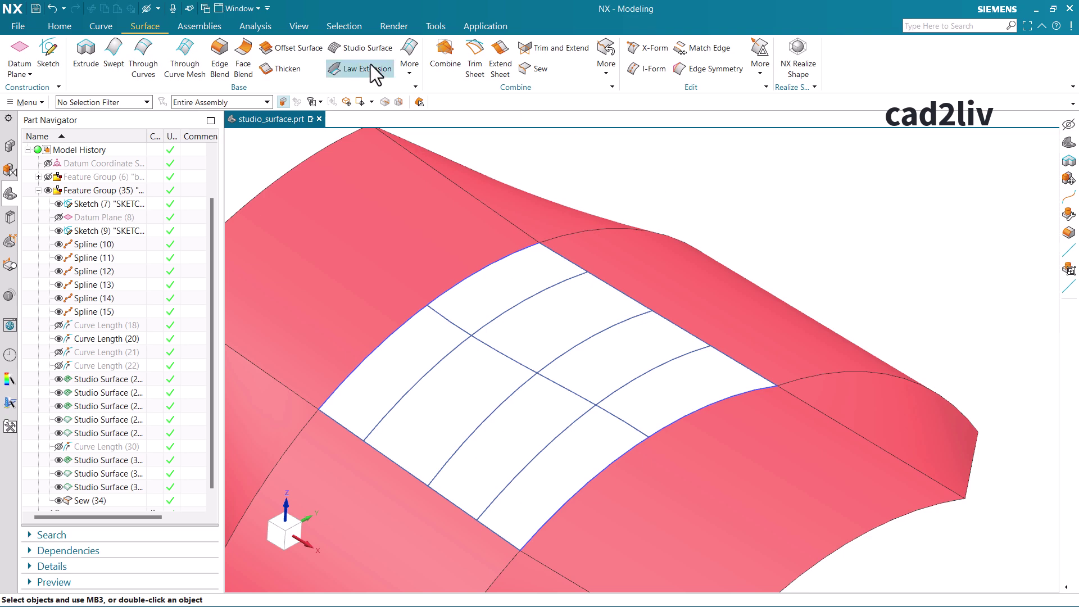
{"action": "left_click", "coordinate": [363, 46]}
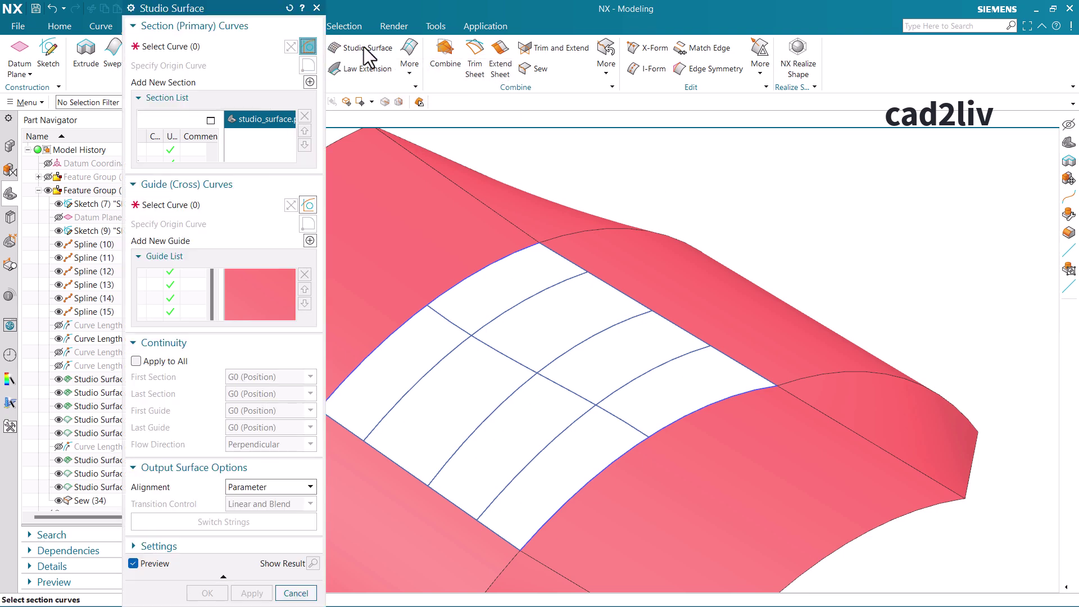
{"action": "scroll", "coordinate": [623, 316], "scroll_direction": "down", "scroll_amount": 3}
{"action": "scroll", "coordinate": [655, 309], "scroll_direction": "up", "scroll_amount": 5}
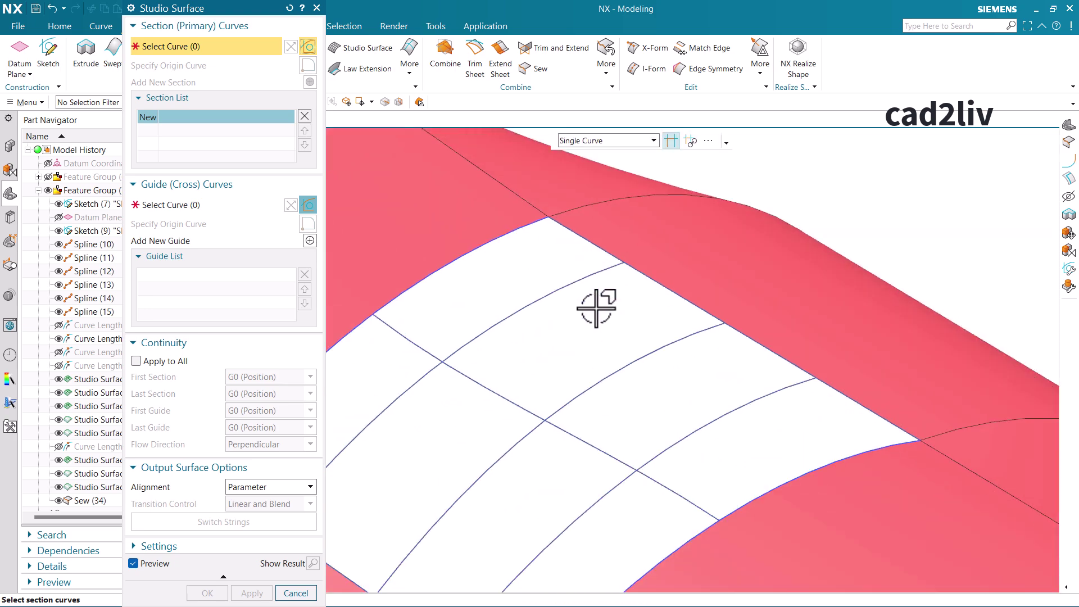
- Try the Spline (13) segment beyond its crossing with Spline (12) as the first section using Stop at Intersection, then deselect it
{"action": "left_click", "coordinate": [580, 283]}
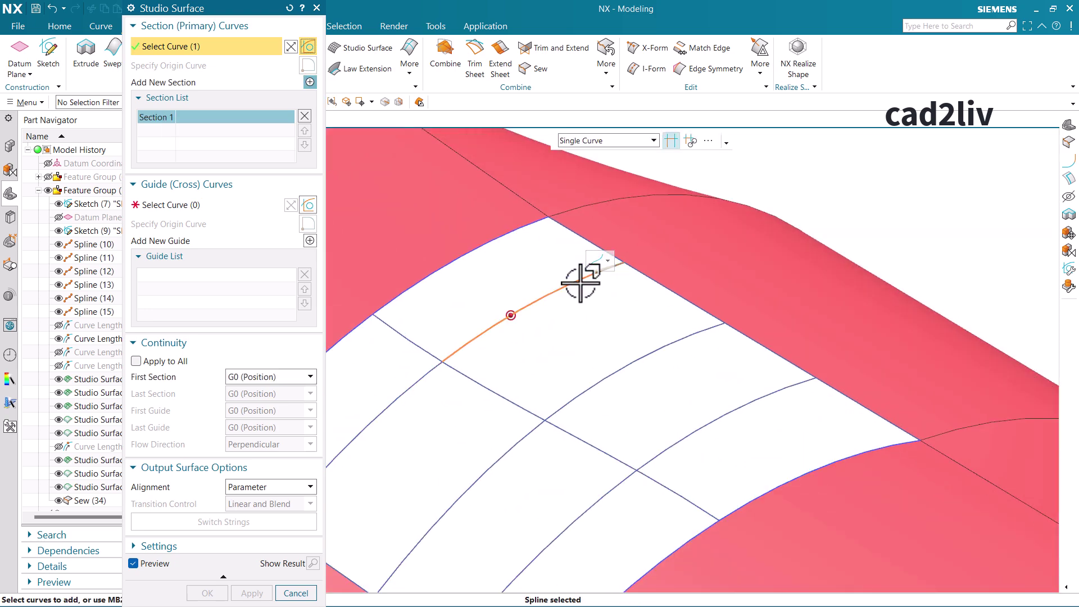
{"action": "scroll", "coordinate": [579, 284], "scroll_direction": "down", "scroll_amount": 2}
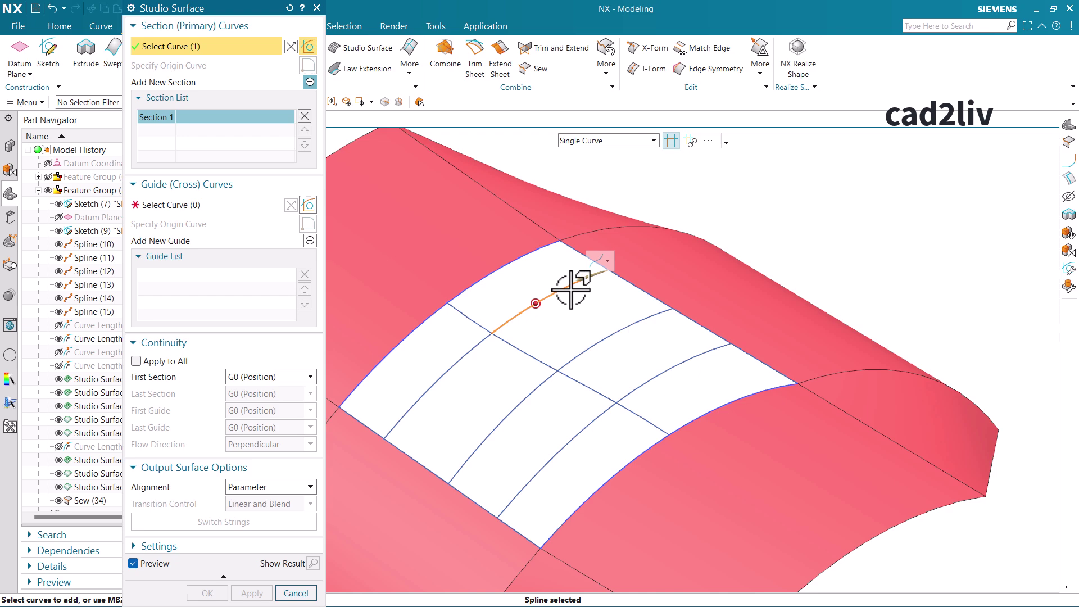
{"action": "left_click", "coordinate": [574, 280], "text": "shift"}
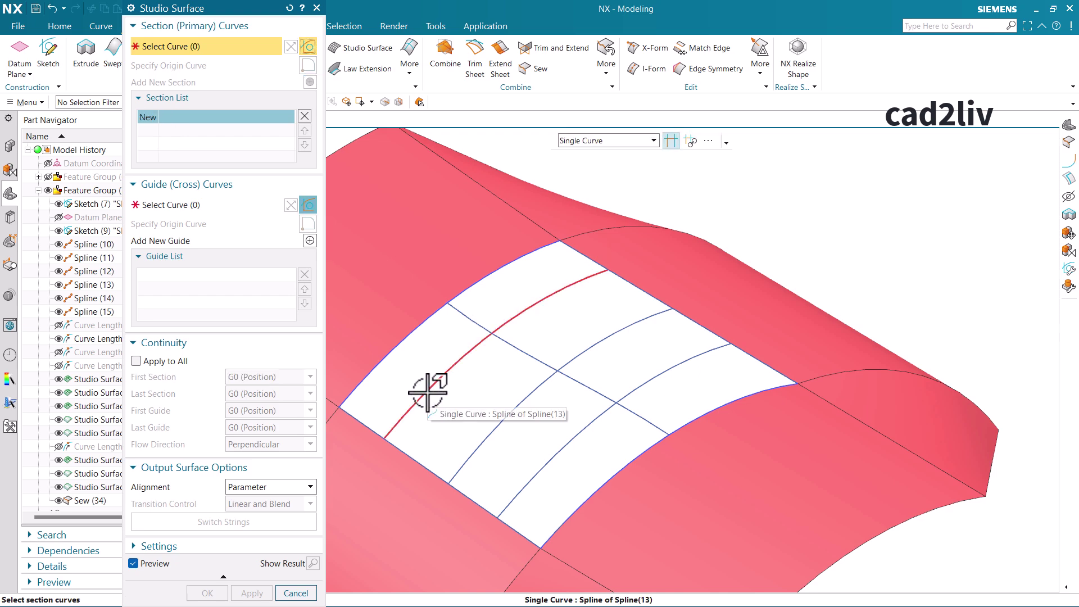
- Try adding the whole Spline (14) to the Spline (13) segment's section with Stop at Intersection off, then deselect both and restore the option
{"action": "left_click", "coordinate": [549, 293]}
{"action": "scroll", "coordinate": [549, 293], "scroll_direction": "up", "scroll_amount": 1}
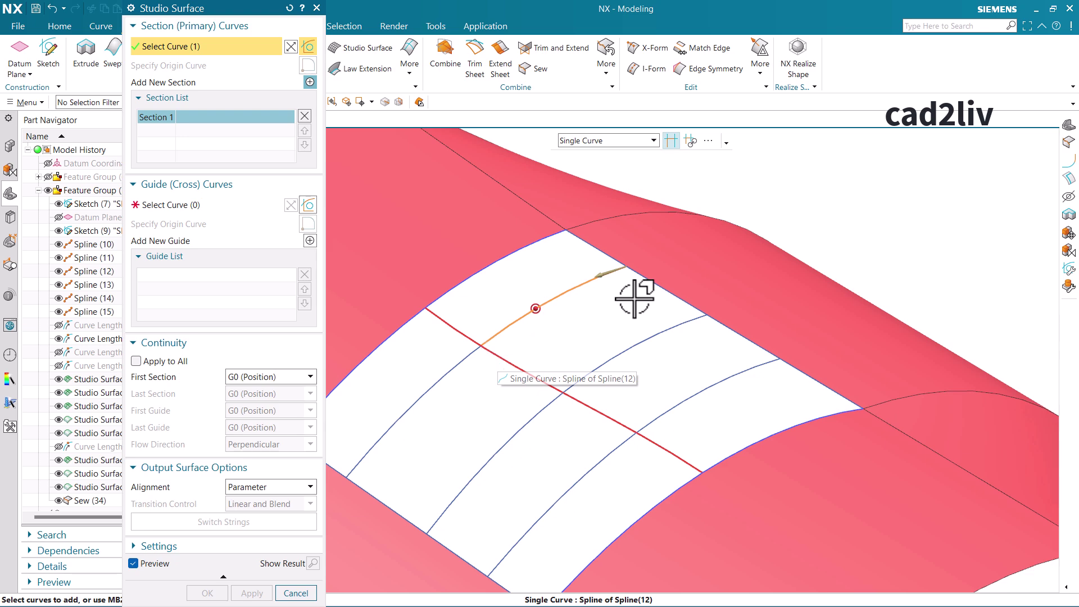
{"action": "left_click", "coordinate": [636, 143]}
{"action": "left_click", "coordinate": [671, 144]}
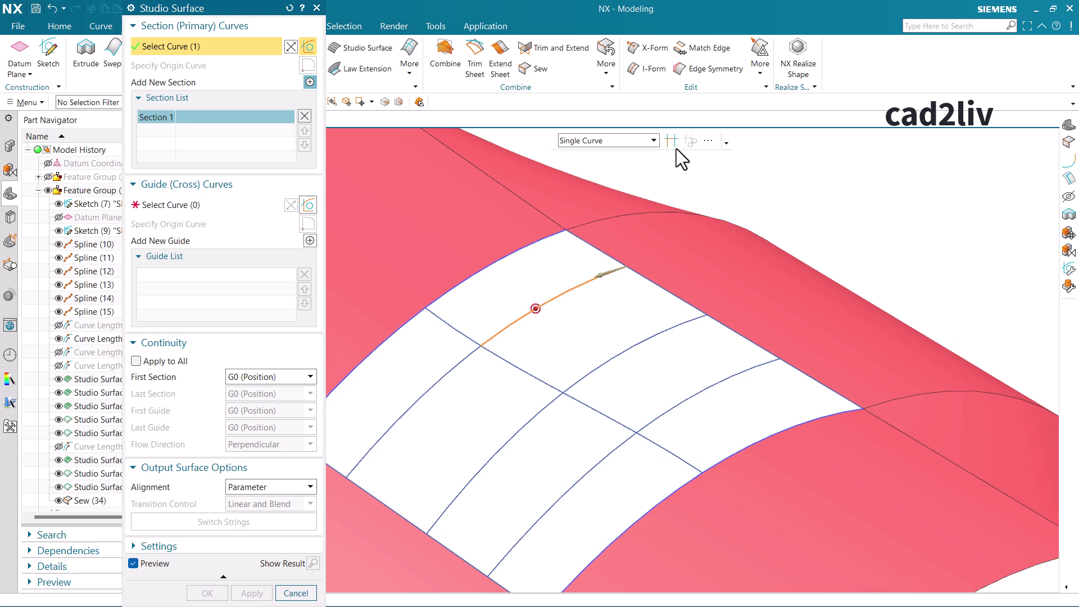
{"action": "left_click", "coordinate": [657, 330]}
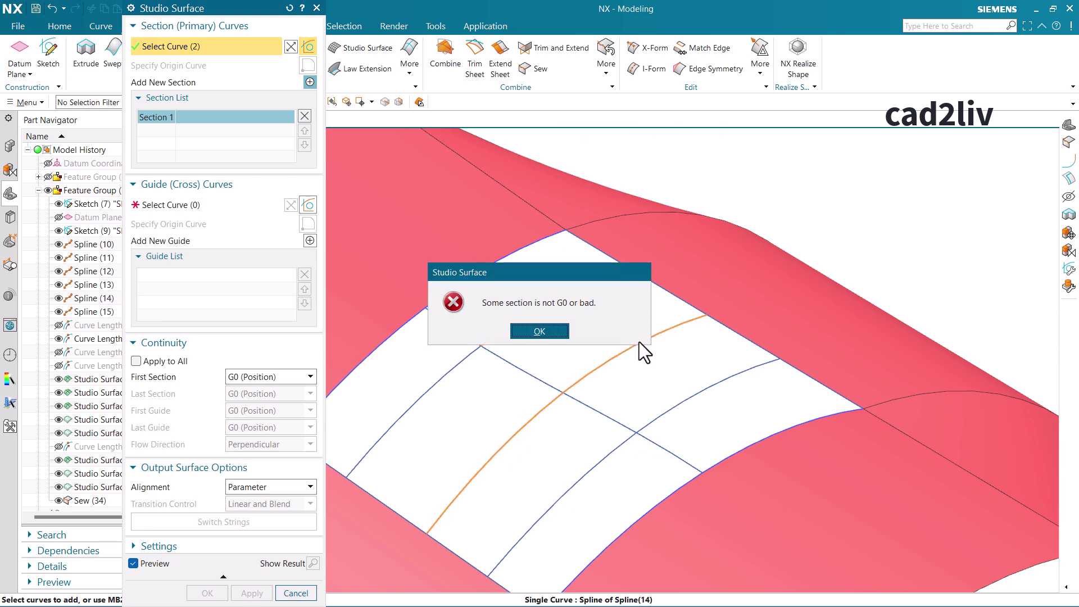
{"action": "left_click", "coordinate": [559, 335]}
{"action": "left_click", "coordinate": [548, 305]}
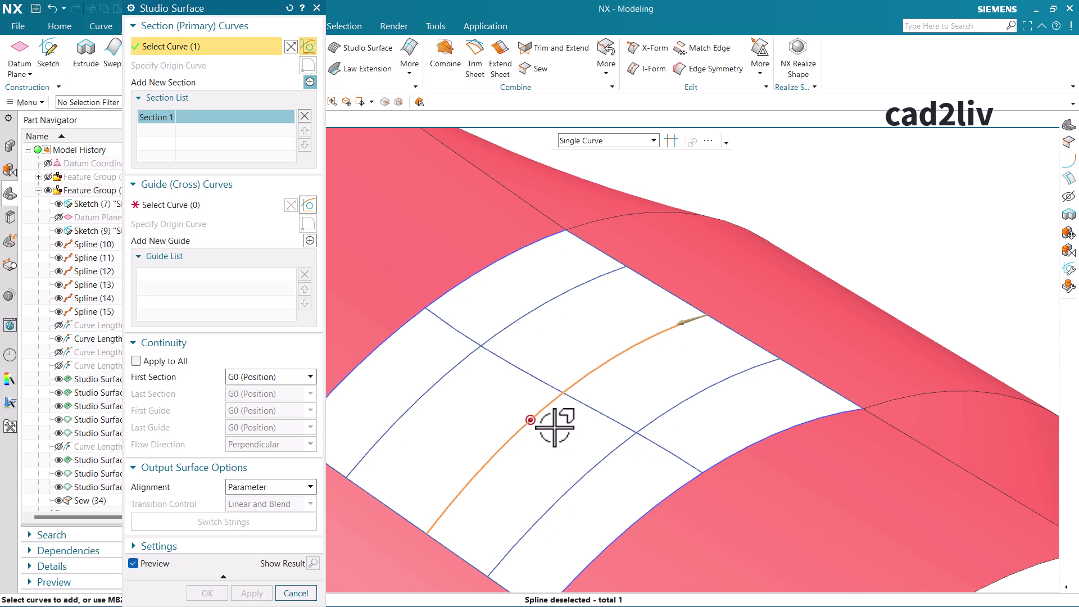
{"action": "left_click", "coordinate": [588, 371]}
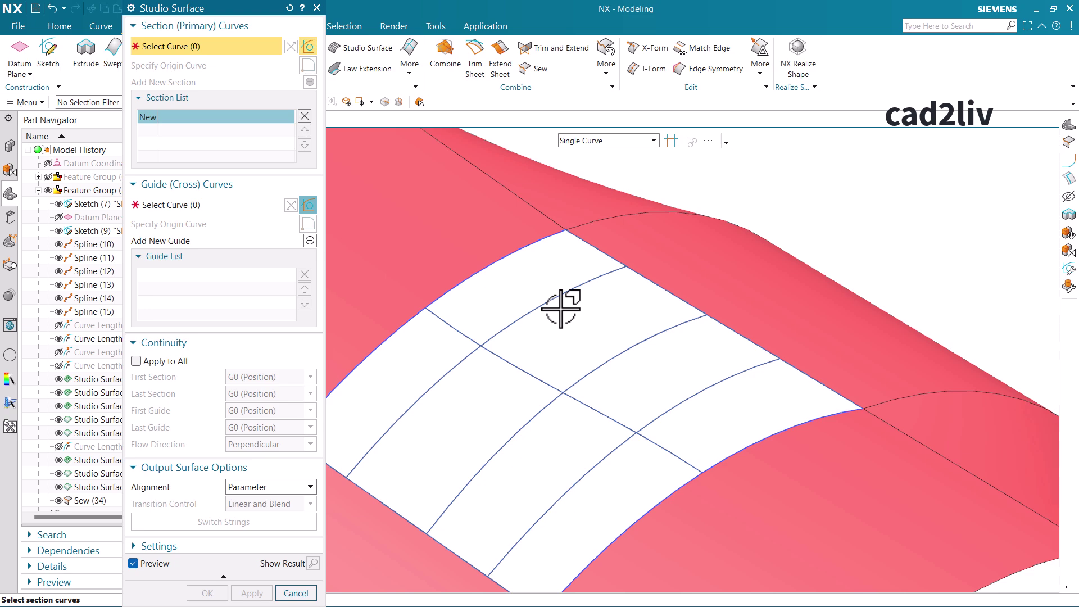
{"action": "left_click", "coordinate": [671, 146]}
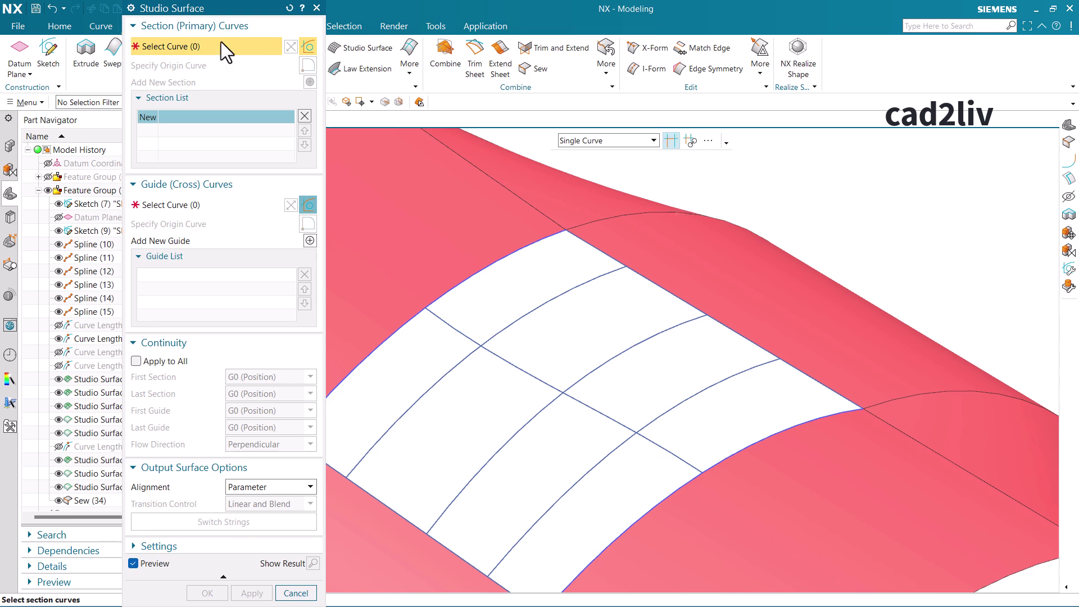
- Set the Spline (13) and Spline (14) segments between Spline (12) and Spline (11) as two separate sections, stopping at intersections
{"action": "left_click", "coordinate": [597, 279]}
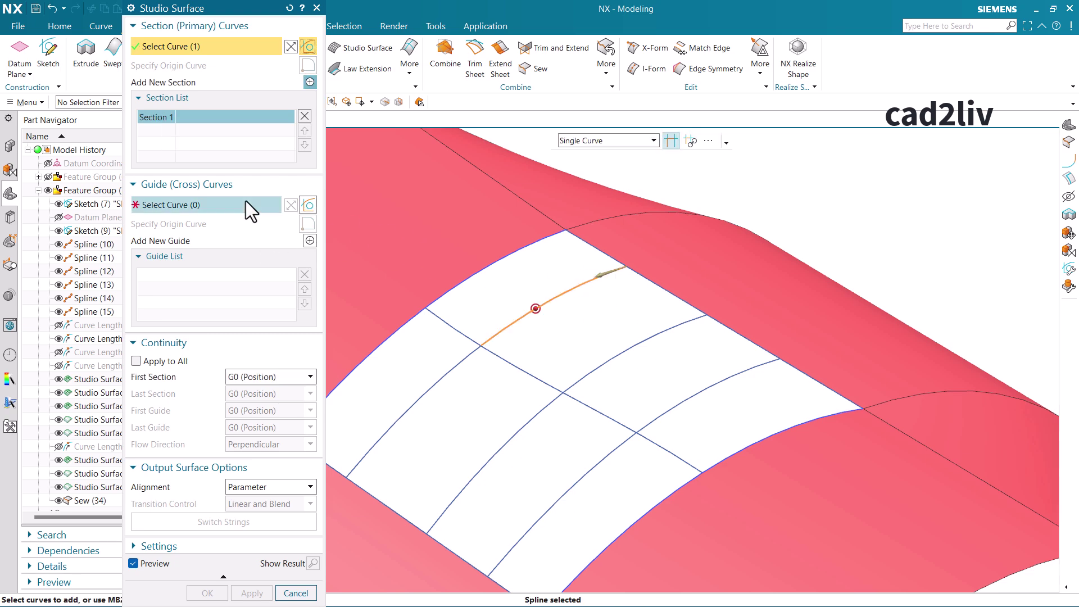
{"action": "middle_click", "coordinate": [218, 139]}
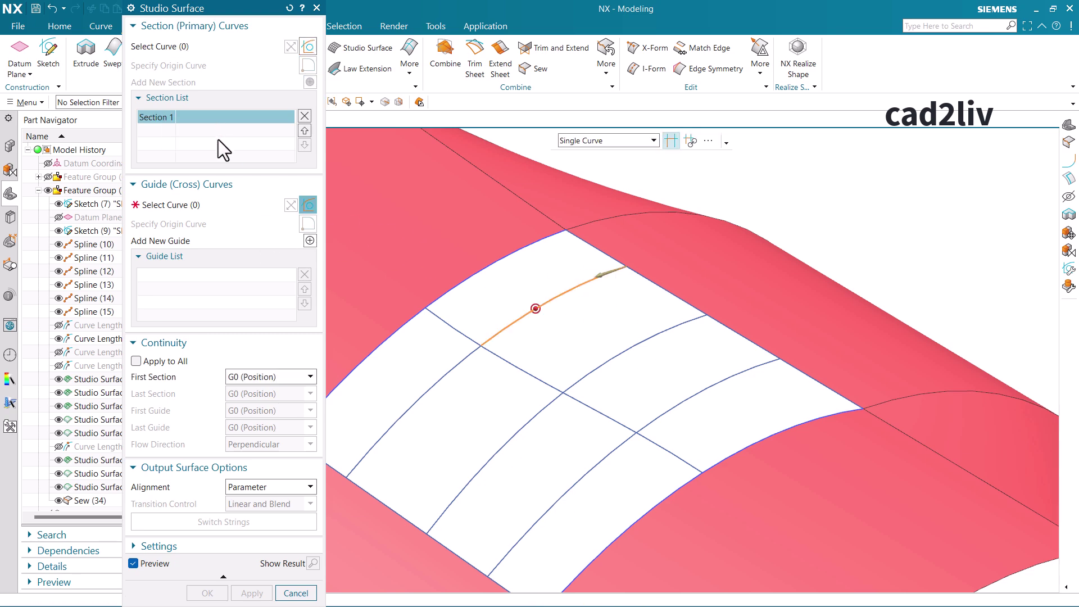
{"action": "left_click", "coordinate": [673, 330]}
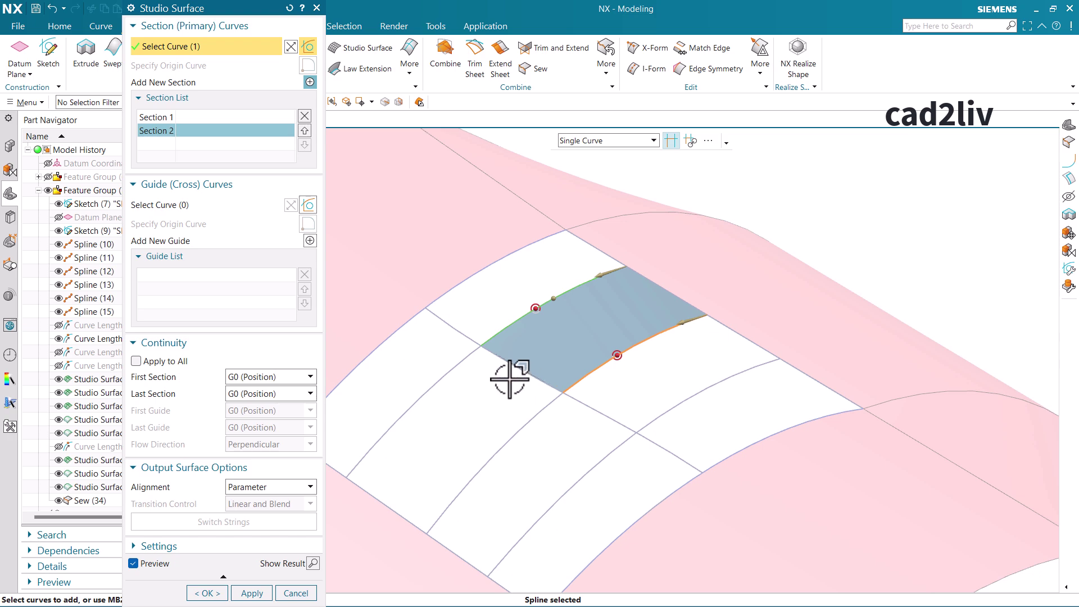
- Examine how closely the previewed surface edge follows the cross curve Spline (12) between the two sections
{"action": "scroll", "coordinate": [510, 374], "scroll_direction": "up", "scroll_amount": 5}
{"action": "scroll", "coordinate": [533, 358], "scroll_direction": "up", "scroll_amount": 3}
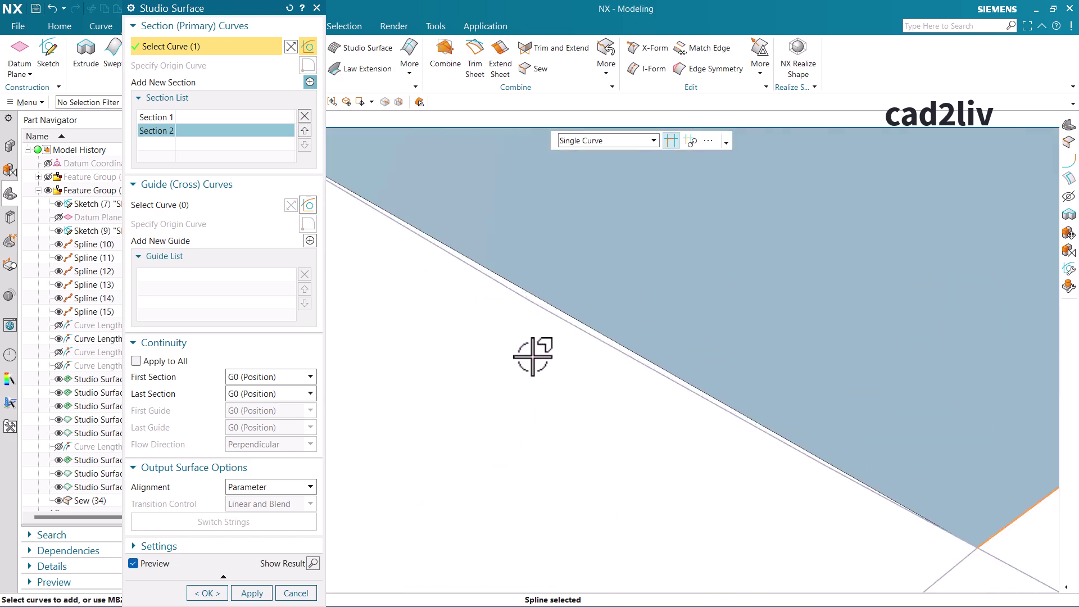
{"action": "scroll", "coordinate": [542, 337], "scroll_direction": "down", "scroll_amount": 3}
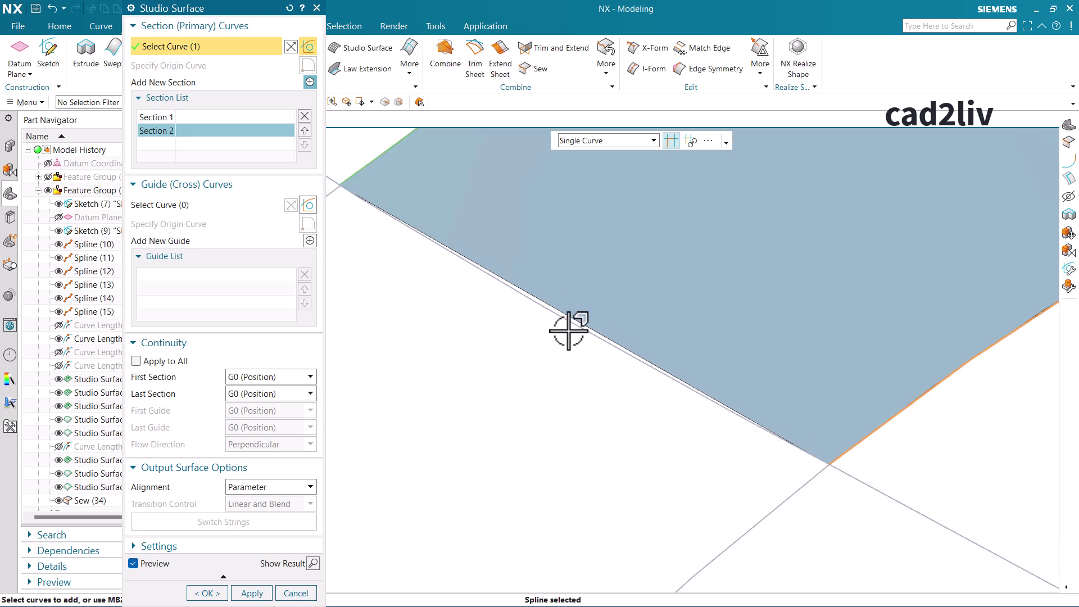
{"action": "middle_click_drag", "start_coordinate": [569, 329], "coordinate": [573, 318]}
{"action": "scroll", "coordinate": [573, 308], "scroll_direction": "down", "scroll_amount": 3}
{"action": "scroll", "coordinate": [573, 312], "scroll_direction": "up", "scroll_amount": 4}
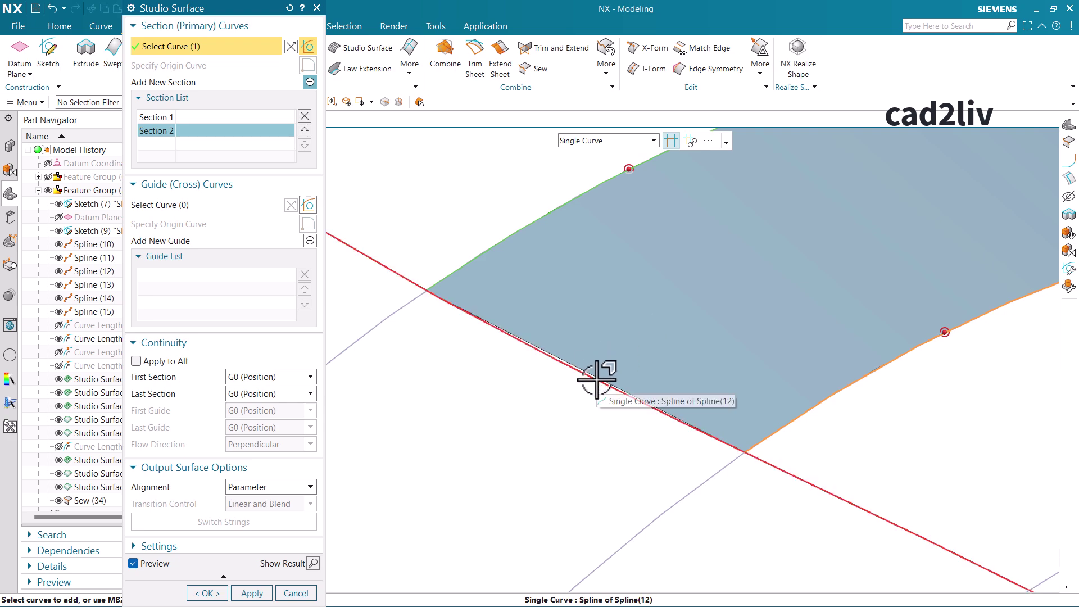
{"action": "left_click", "coordinate": [595, 378]}
{"action": "scroll", "coordinate": [617, 302], "scroll_direction": "down", "scroll_amount": 2}
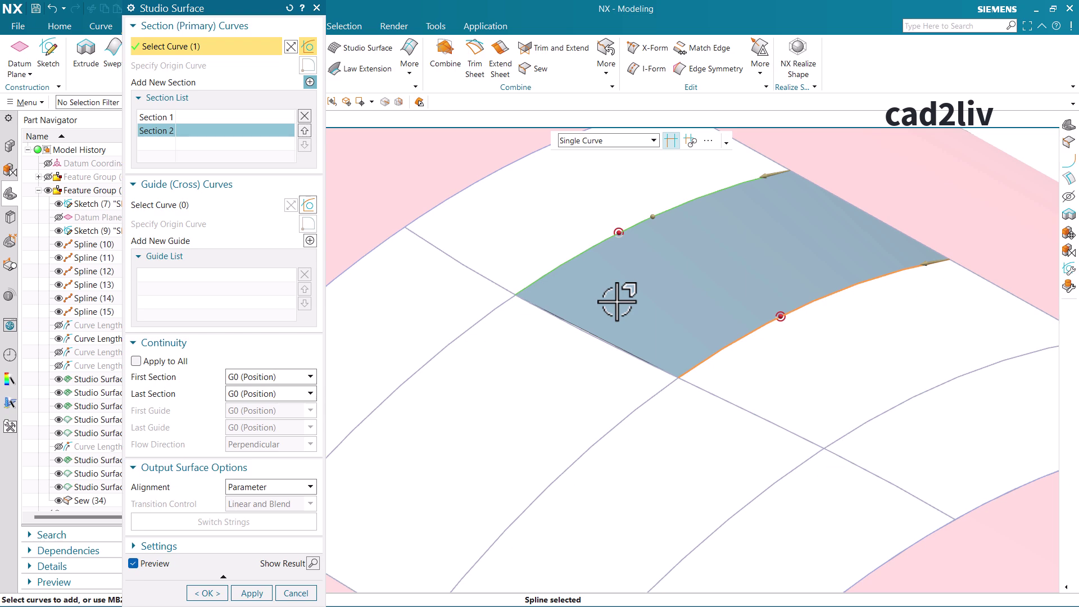
{"action": "scroll", "coordinate": [669, 269], "scroll_direction": "down", "scroll_amount": 2}
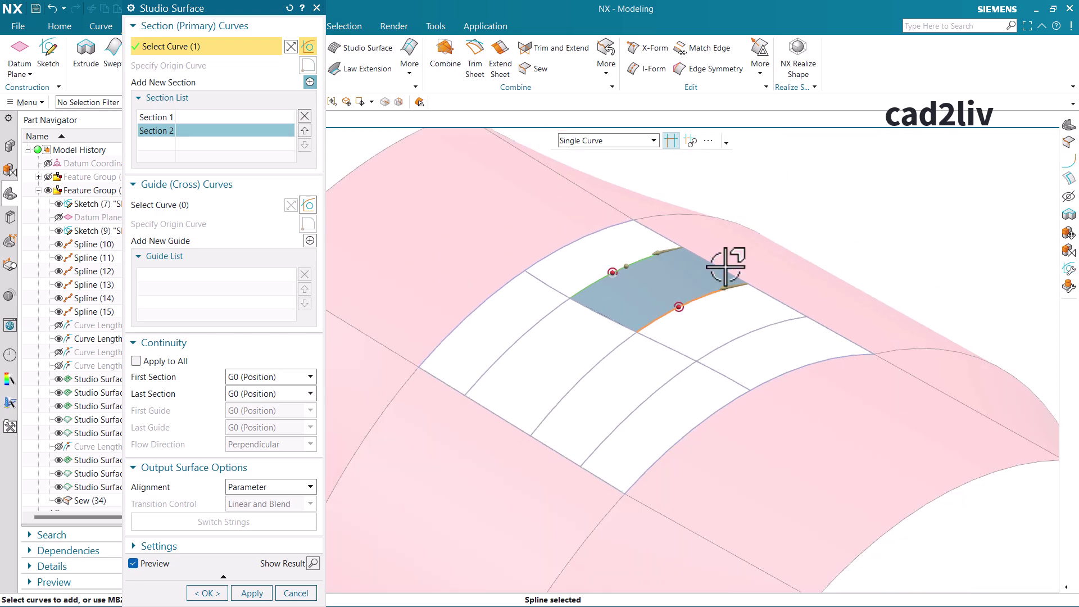
- Examine how closely the opposite edge of the previewed surface follows Spline (11) along the red body
{"action": "scroll", "coordinate": [645, 330], "scroll_direction": "up", "scroll_amount": 5}
{"action": "middle_click_drag", "start_coordinate": [709, 303], "coordinate": [637, 353]}
{"action": "scroll", "coordinate": [637, 353], "scroll_direction": "down", "scroll_amount": 4}
{"action": "scroll", "coordinate": [637, 337], "scroll_direction": "down", "scroll_amount": 4}
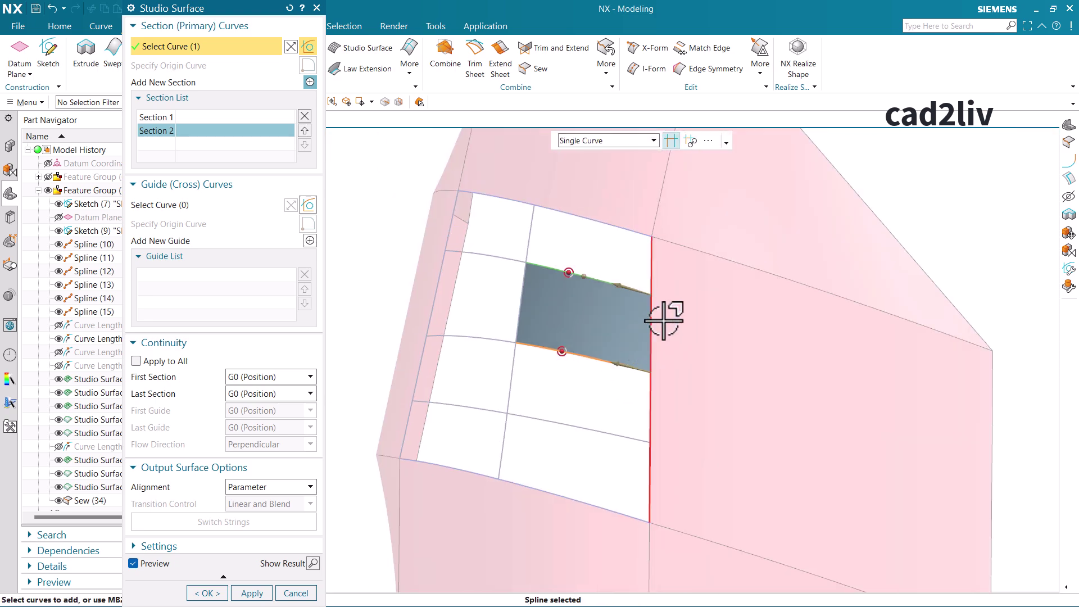
{"action": "scroll", "coordinate": [638, 303], "scroll_direction": "up", "scroll_amount": 5}
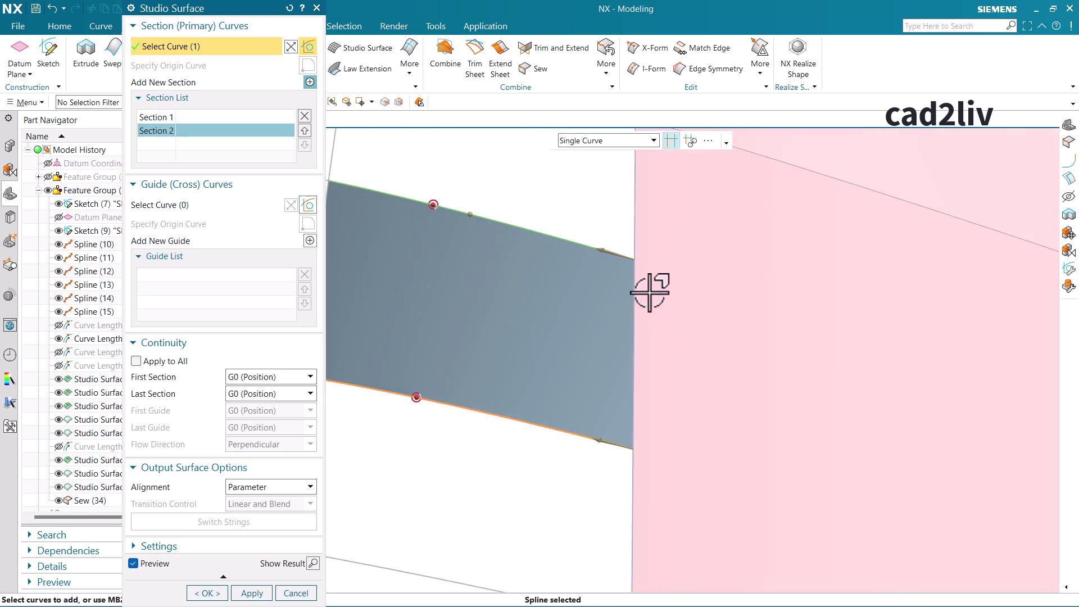
{"action": "left_click", "coordinate": [635, 247]}
{"action": "scroll", "coordinate": [614, 304], "scroll_direction": "down", "scroll_amount": 2}
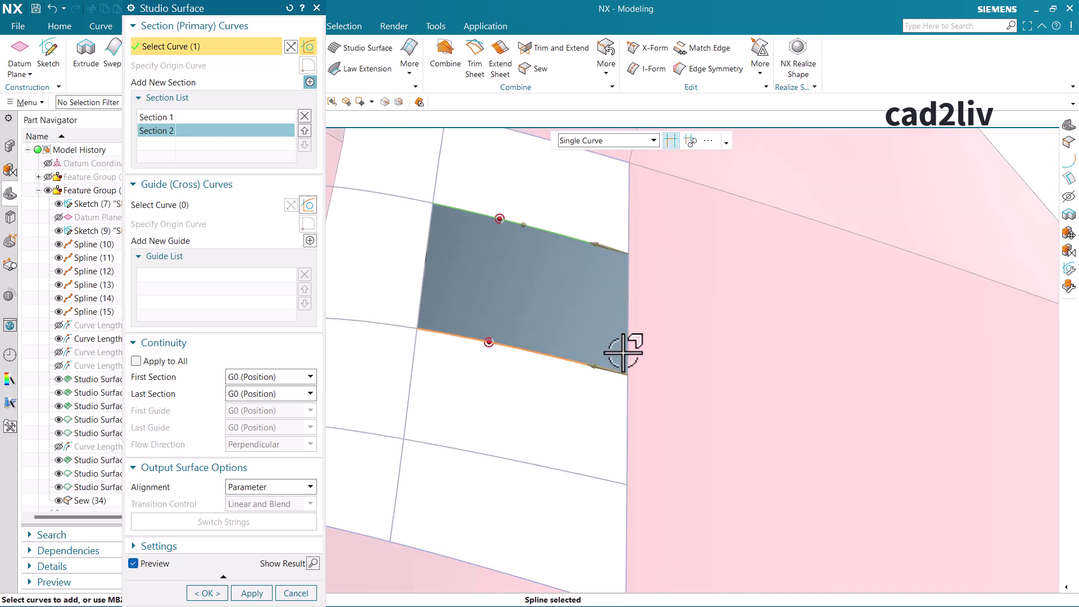
{"action": "scroll", "coordinate": [624, 348], "scroll_direction": "up", "scroll_amount": 2}
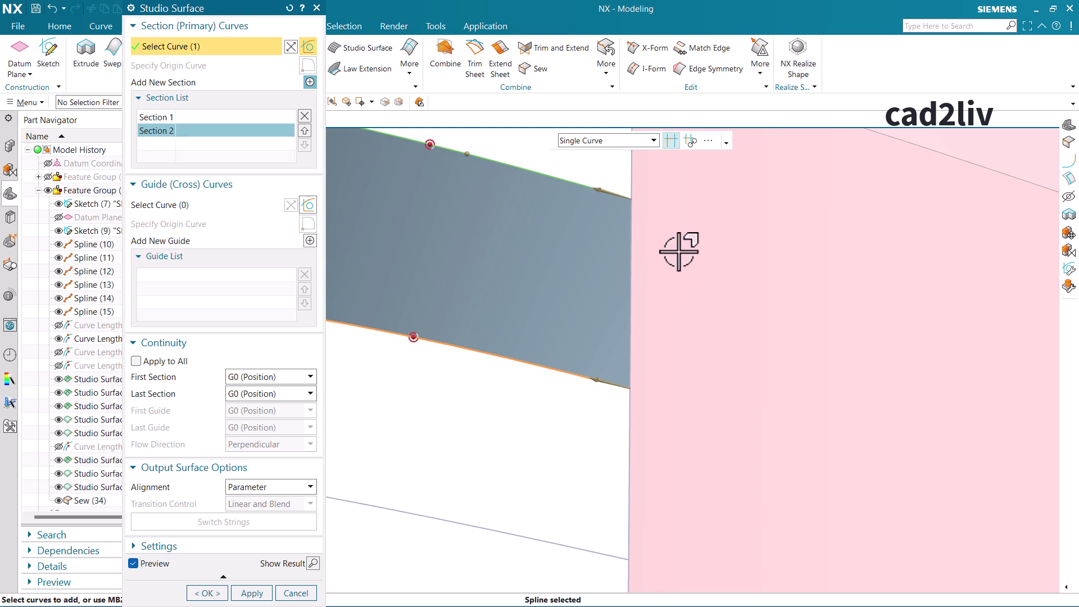
{"action": "scroll", "coordinate": [674, 247], "scroll_direction": "down", "scroll_amount": 2}
{"action": "scroll", "coordinate": [663, 243], "scroll_direction": "up", "scroll_amount": 2}
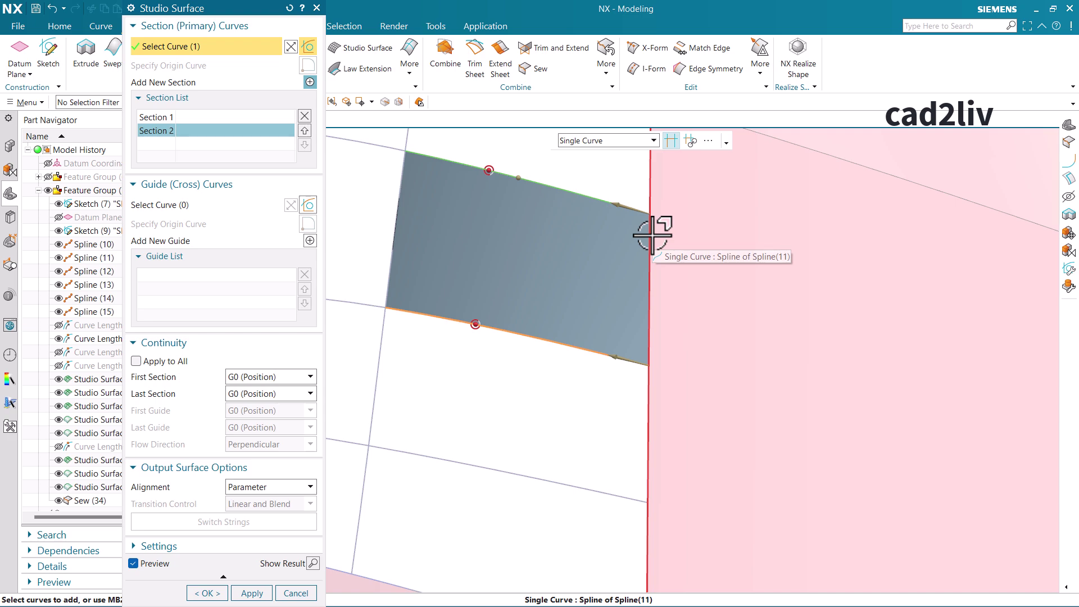
{"action": "left_click", "coordinate": [661, 234]}
{"action": "scroll", "coordinate": [663, 238], "scroll_direction": "down", "scroll_amount": 3}
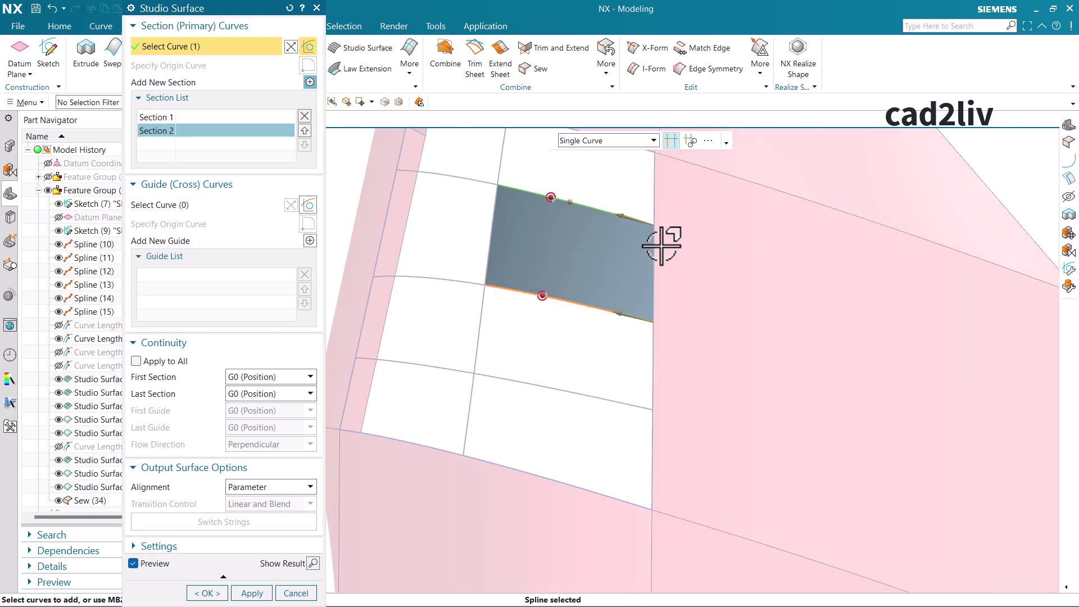
{"action": "scroll", "coordinate": [649, 255], "scroll_direction": "up", "scroll_amount": 3}
{"action": "middle_click_drag", "start_coordinate": [651, 259], "coordinate": [696, 232]}
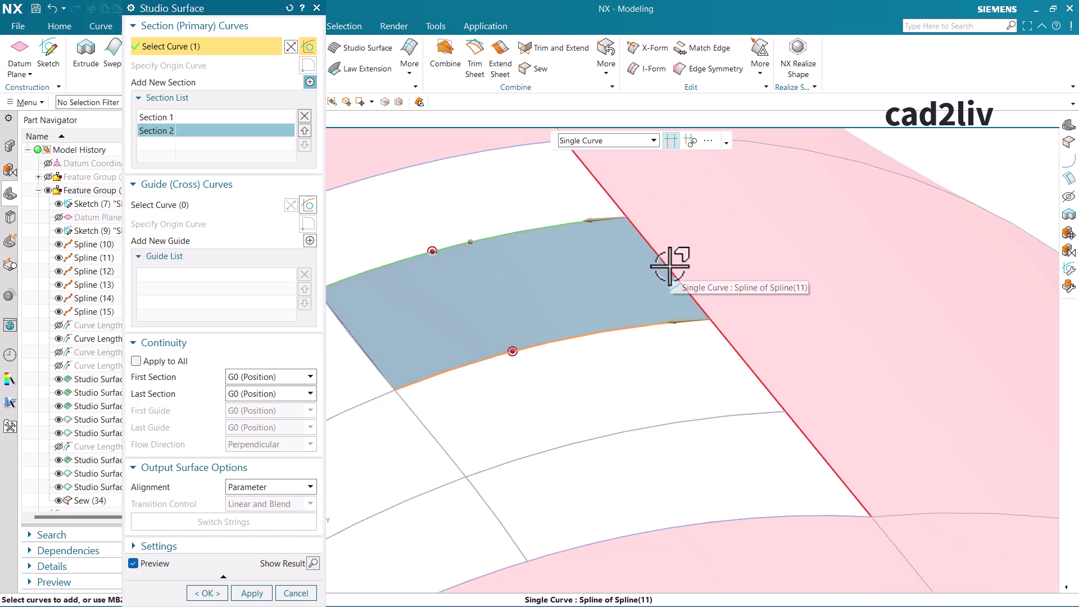
- Add the Spline (12) segment between the two sections as a guide curve and apply the Studio Surface
{"action": "scroll", "coordinate": [677, 257], "scroll_direction": "down", "scroll_amount": 2}
{"action": "scroll", "coordinate": [512, 284], "scroll_direction": "up", "scroll_amount": 3}
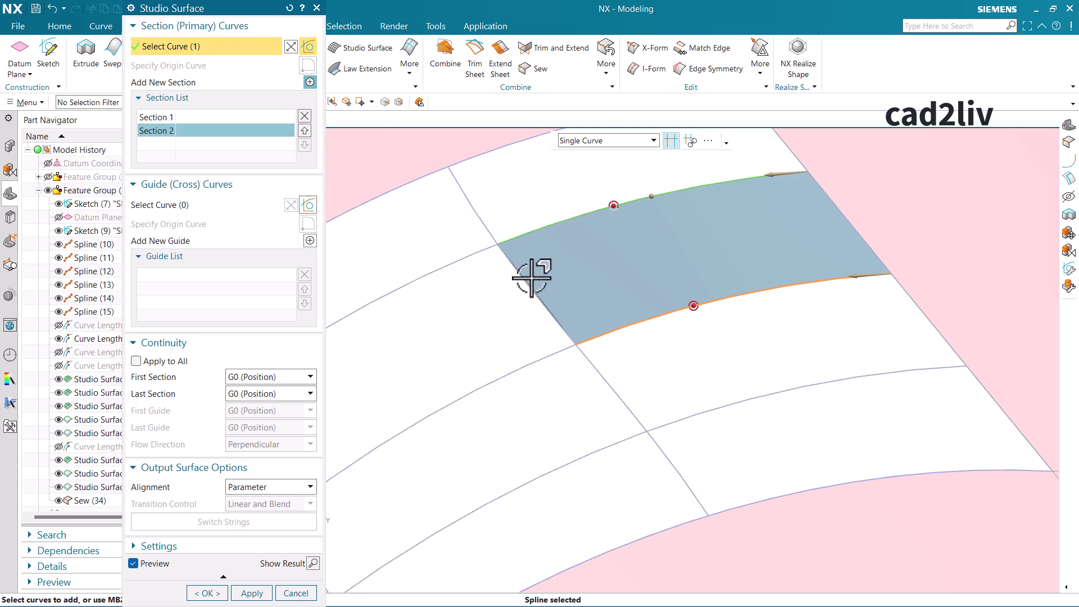
{"action": "mouse_move", "coordinate": [531, 277]}
{"action": "middle_mouse_down"}
{"action": "mouse_move", "coordinate": [546, 270]}
{"action": "mouse_move", "coordinate": [540, 231]}
{"action": "mouse_move", "coordinate": [561, 264]}
{"action": "mouse_move", "coordinate": [549, 283]}
{"action": "middle_mouse_up"}
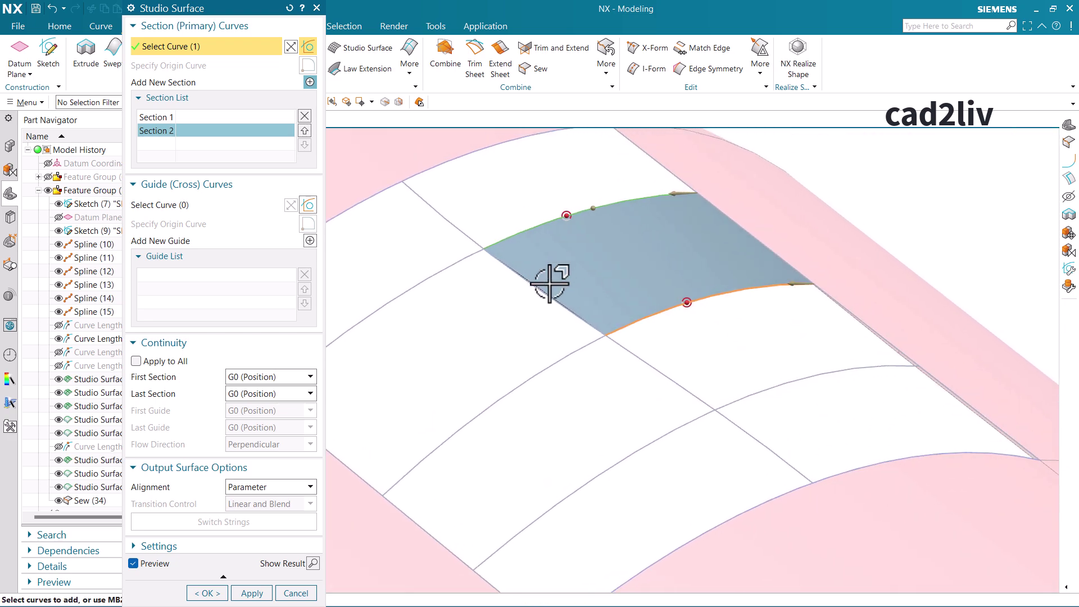
{"action": "scroll", "coordinate": [539, 283], "scroll_direction": "up", "scroll_amount": 5}
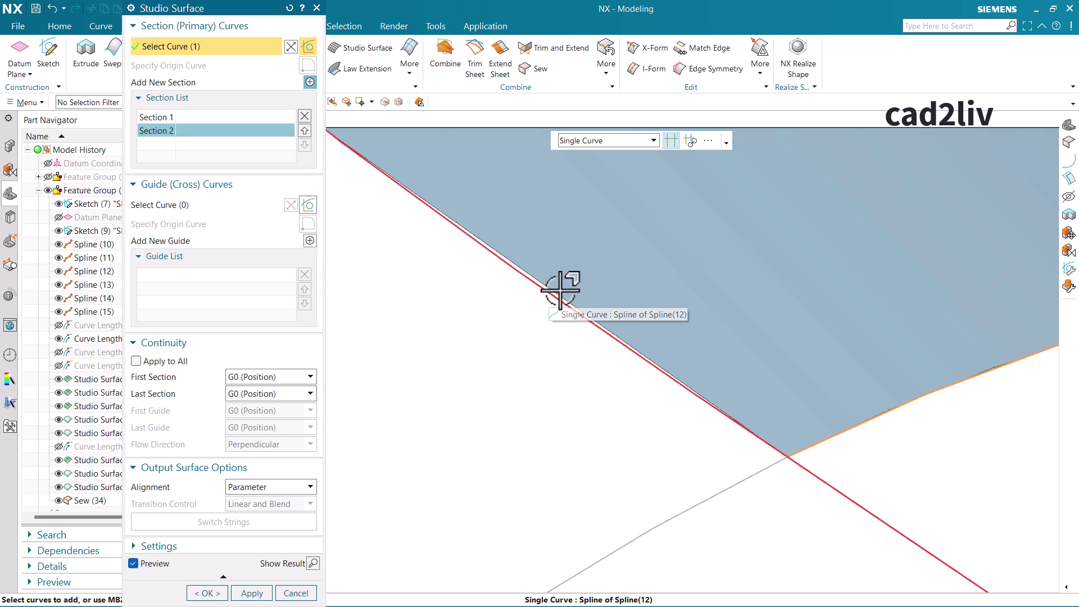
{"action": "scroll", "coordinate": [570, 284], "scroll_direction": "down", "scroll_amount": 4}
{"action": "scroll", "coordinate": [581, 309], "scroll_direction": "up", "scroll_amount": 3}
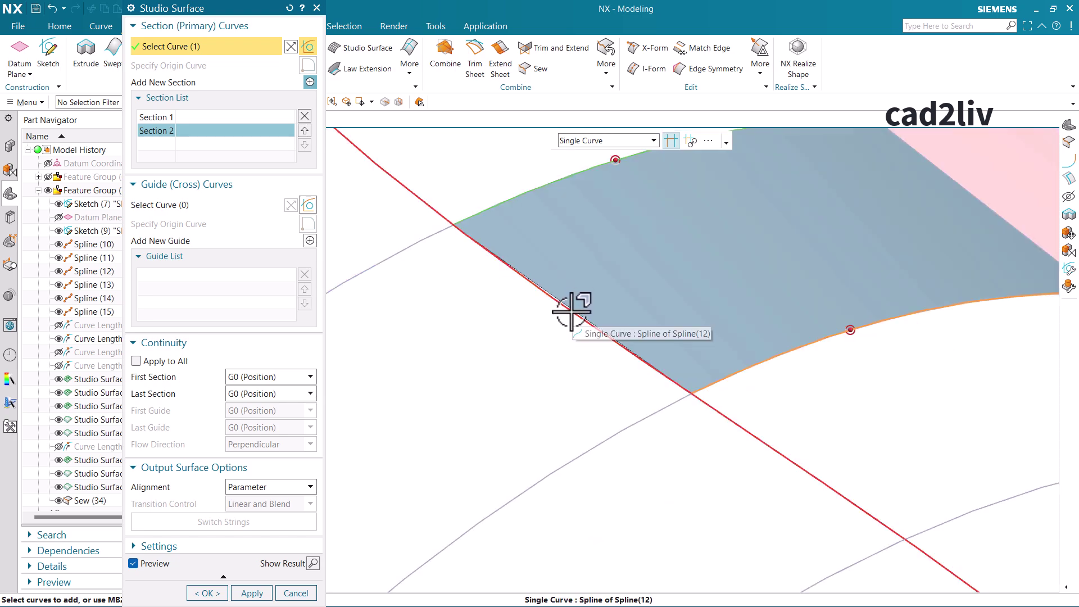
{"action": "left_click", "coordinate": [572, 311], "text": "shift"}
{"action": "left_click", "coordinate": [203, 207]}
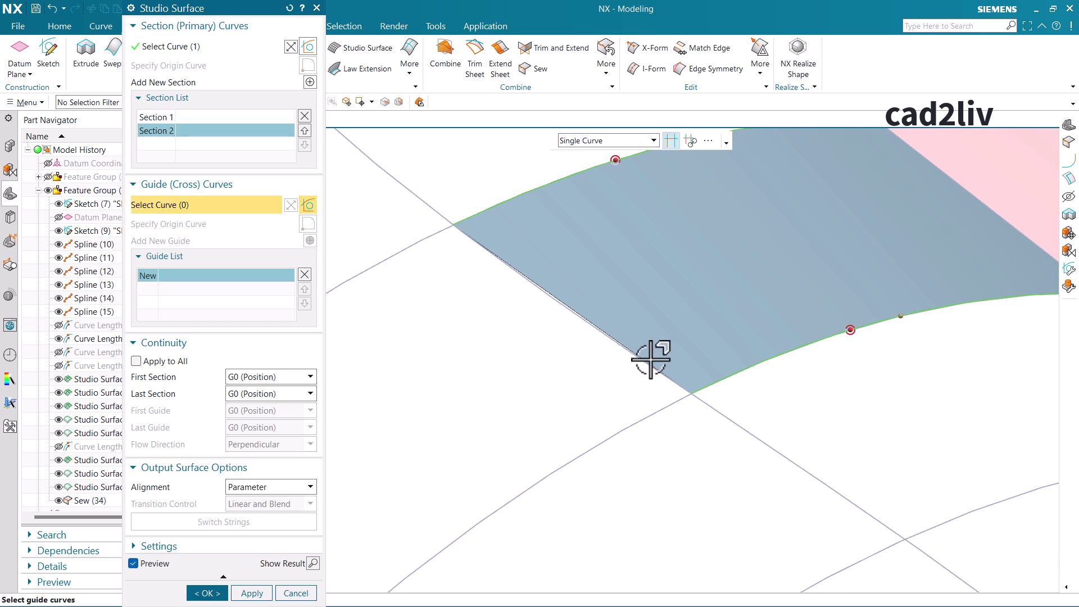
{"action": "left_click", "coordinate": [630, 354]}
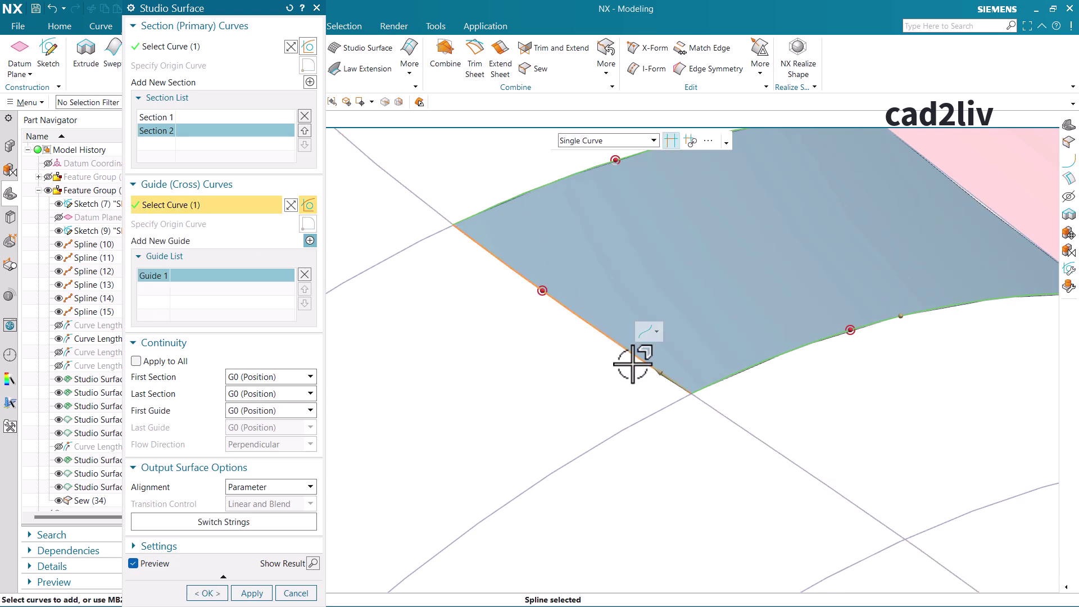
{"action": "scroll", "coordinate": [629, 355], "scroll_direction": "down", "scroll_amount": 3}
{"action": "left_click", "coordinate": [251, 594]}
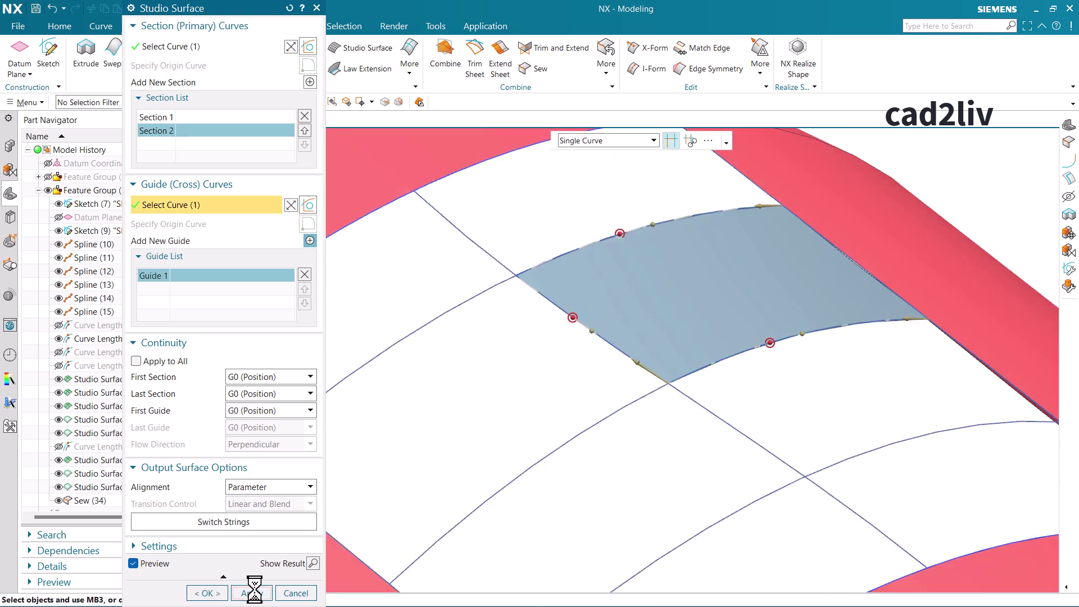
{"action": "scroll", "coordinate": [600, 337], "scroll_direction": "up", "scroll_amount": 1}
{"action": "scroll", "coordinate": [600, 337], "scroll_direction": "up", "scroll_amount": 2}
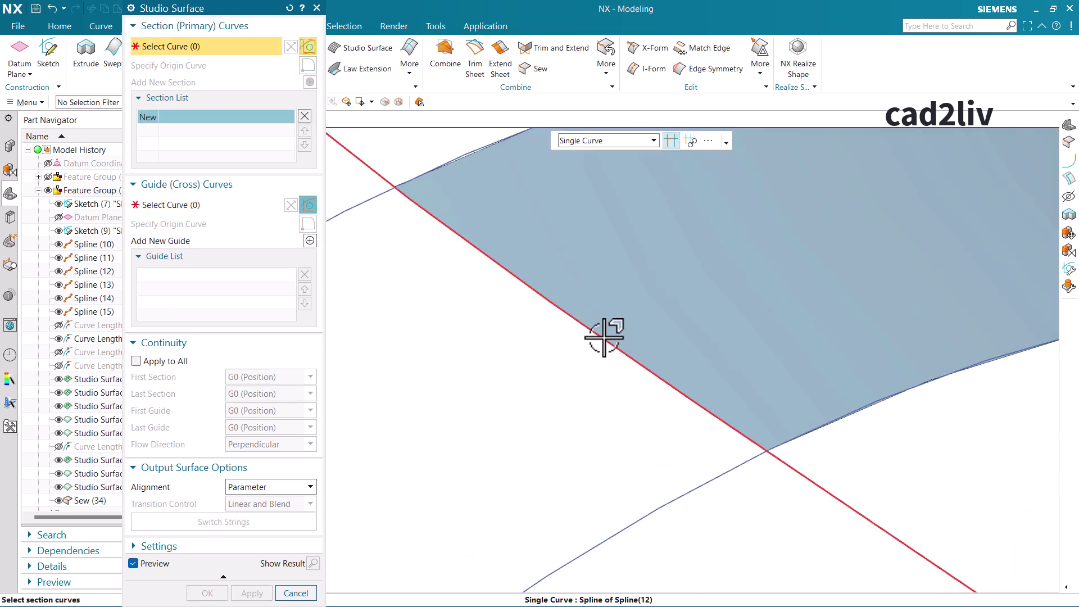
- Close the Studio Surface command and select the finished patch between Spline (13) and Spline (14) in the model
{"action": "scroll", "coordinate": [581, 315], "scroll_direction": "down", "scroll_amount": 3}
{"action": "middle_click_drag", "start_coordinate": [591, 319], "coordinate": [569, 313]}
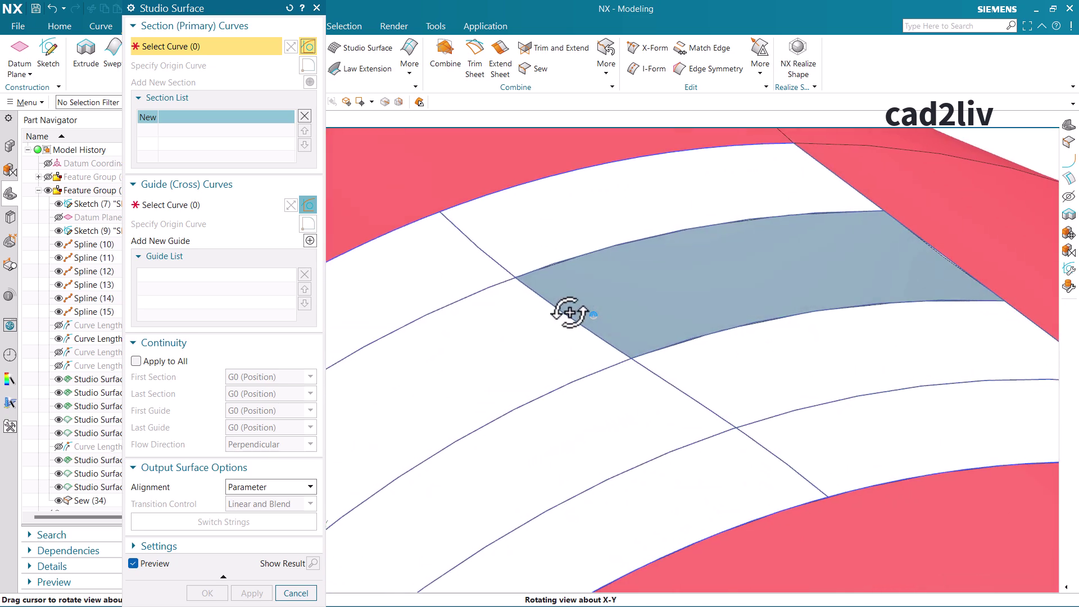
{"action": "left_click", "coordinate": [295, 593]}
{"action": "scroll", "coordinate": [557, 314], "scroll_direction": "down", "scroll_amount": 3}
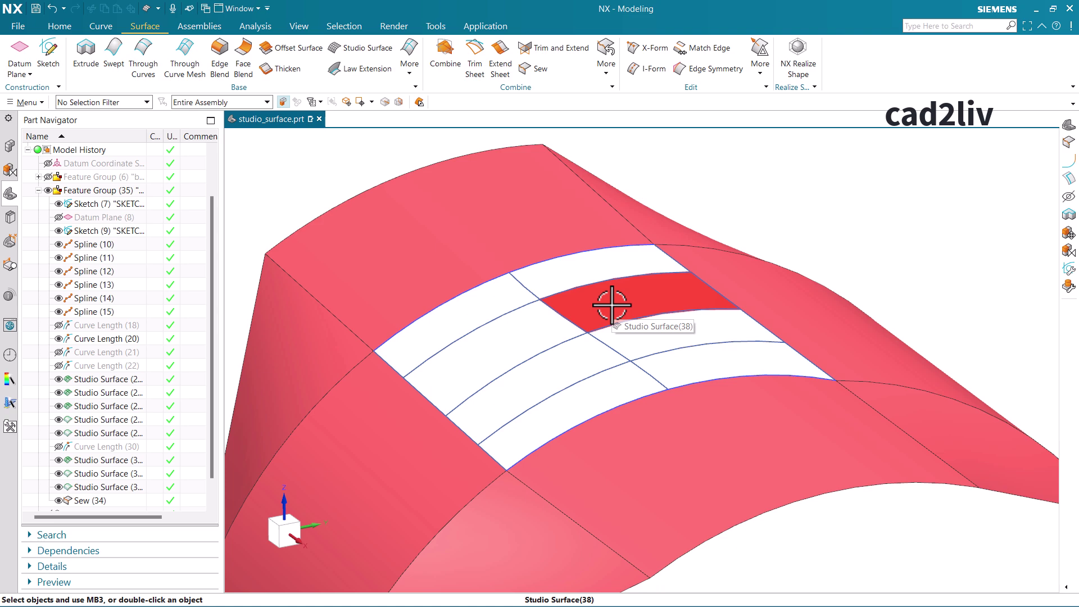
{"action": "left_click", "coordinate": [370, 50]}
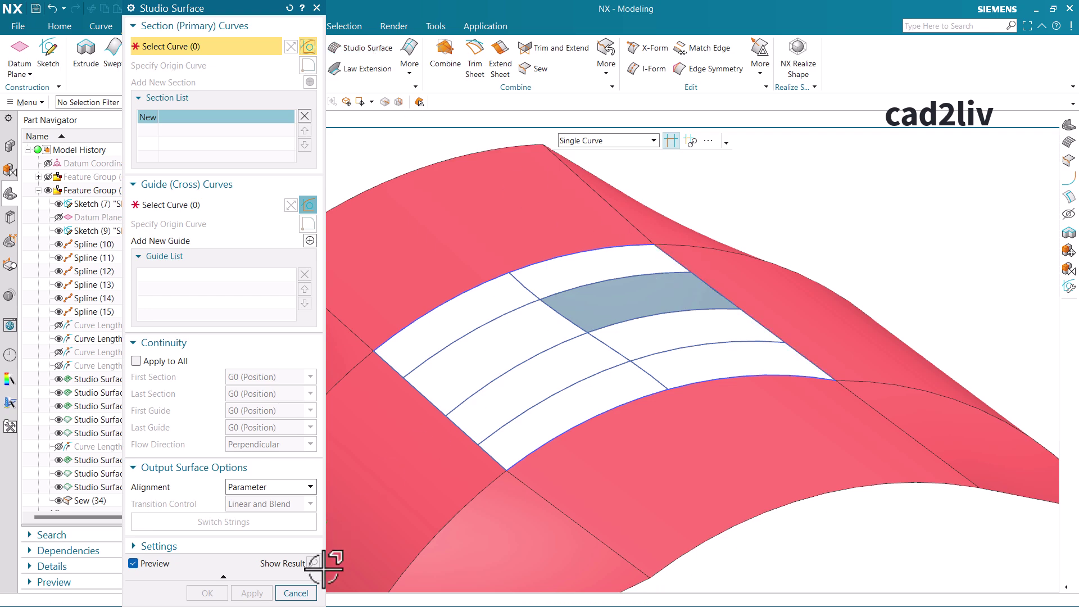
{"action": "left_click", "coordinate": [309, 594]}
{"action": "left_click", "coordinate": [604, 320]}
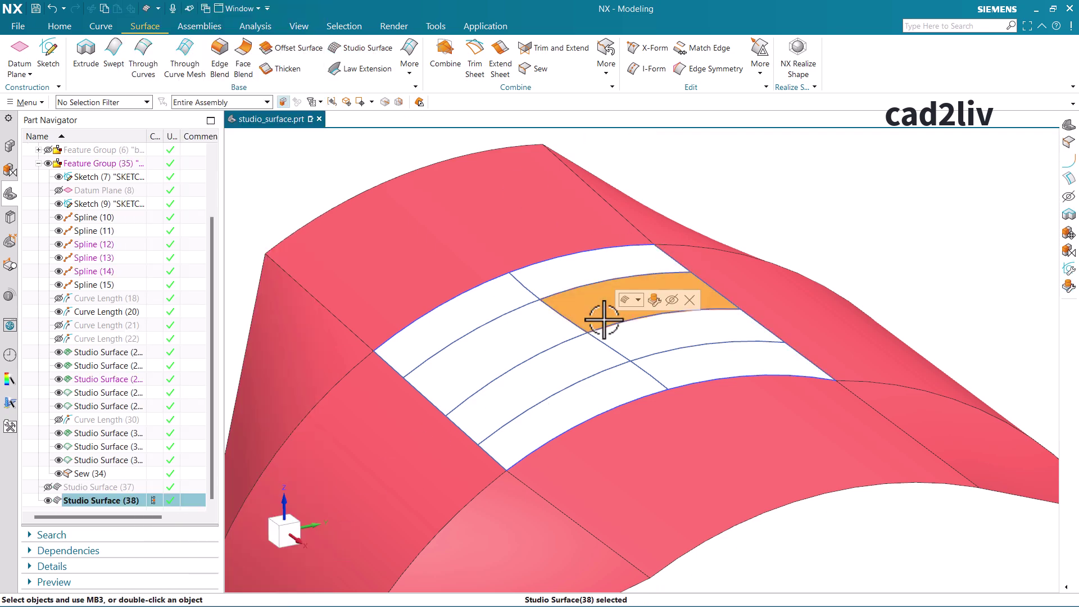
- Start a Studio Surface without stopping at intersections, using Arc1 of SKETCH_002 and the Curve Length (20) arc as two separate sections
{"action": "left_click", "coordinate": [363, 51]}
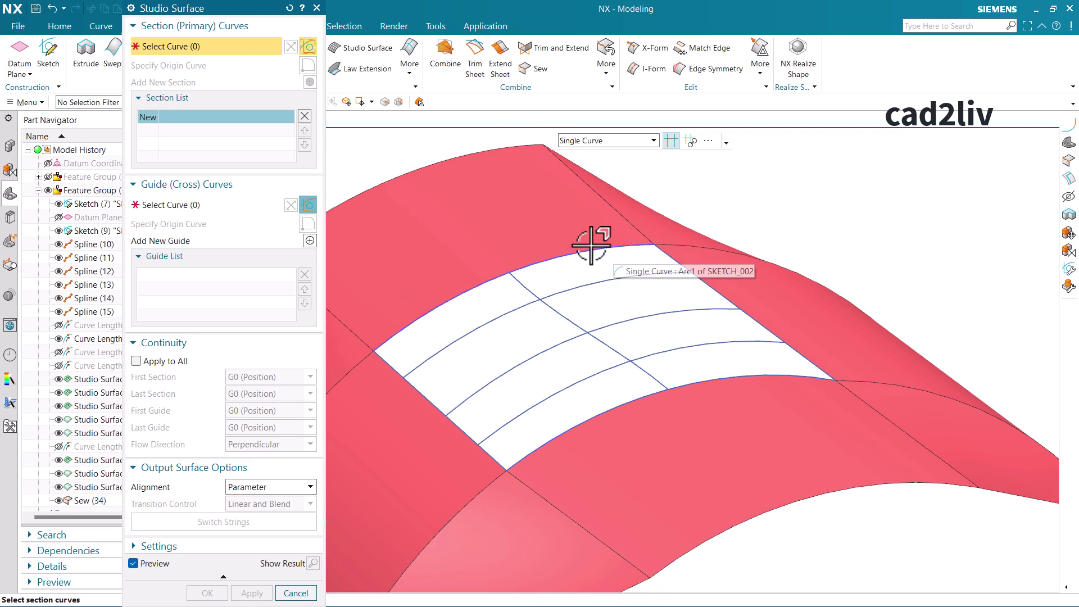
{"action": "left_click", "coordinate": [671, 141]}
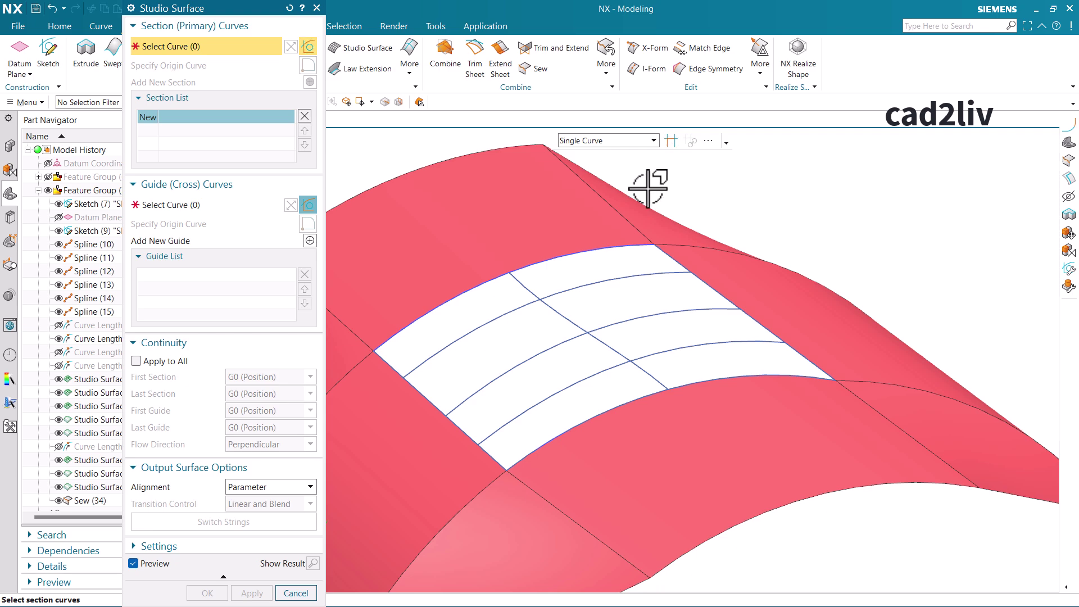
{"action": "left_click", "coordinate": [600, 250]}
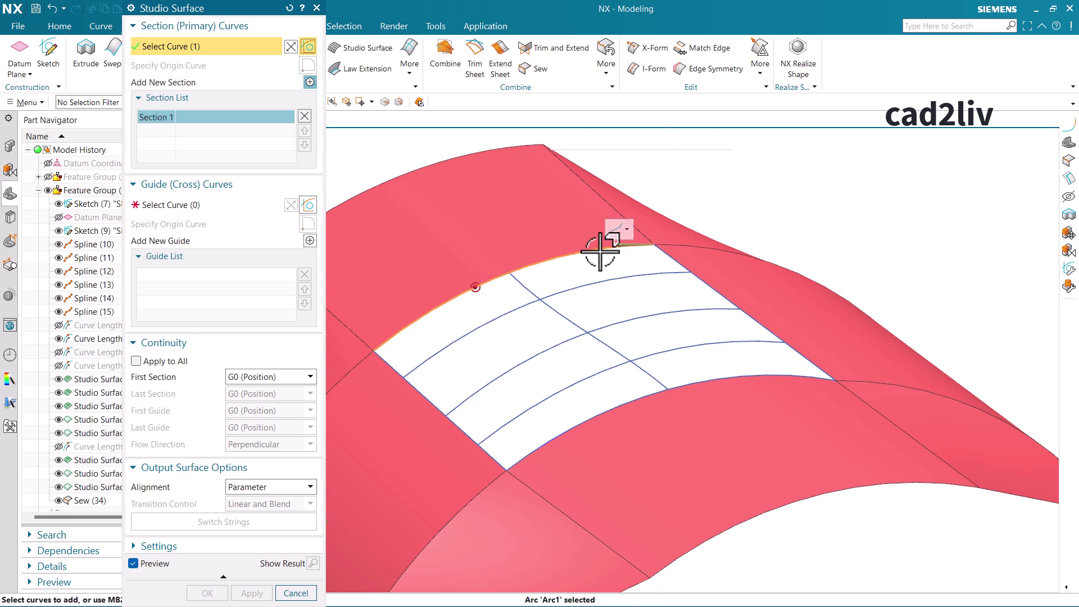
{"action": "middle_click", "coordinate": [621, 271]}
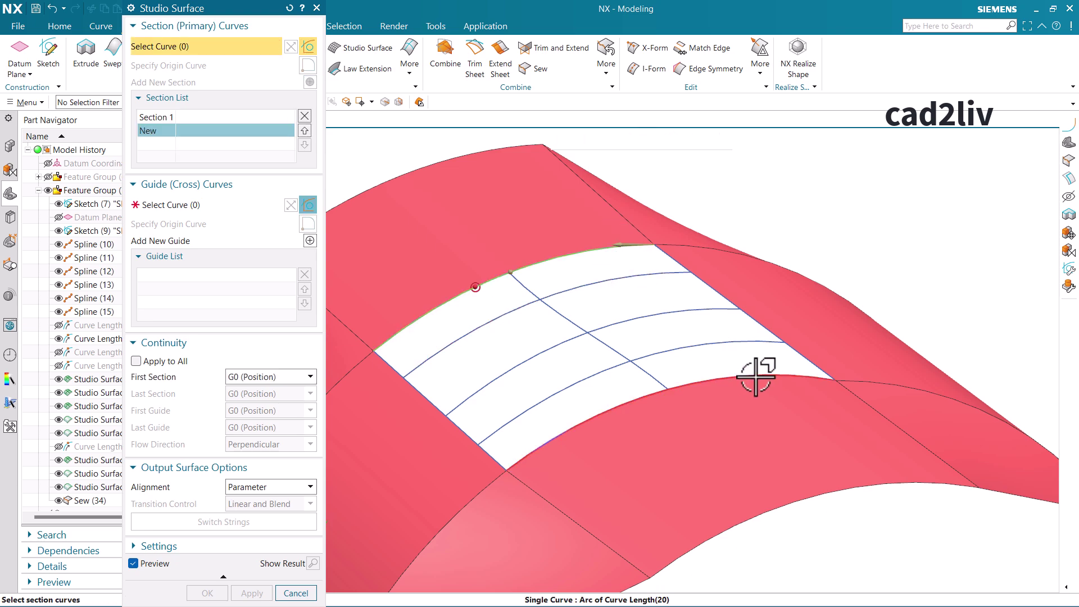
{"action": "left_click", "coordinate": [754, 376]}
{"action": "middle_click", "coordinate": [689, 352]}
- Add the full boundary spline joining the two sections on the side away from Spline (11) as the first guide curve
{"action": "scroll", "coordinate": [686, 326], "scroll_direction": "down", "scroll_amount": 3}
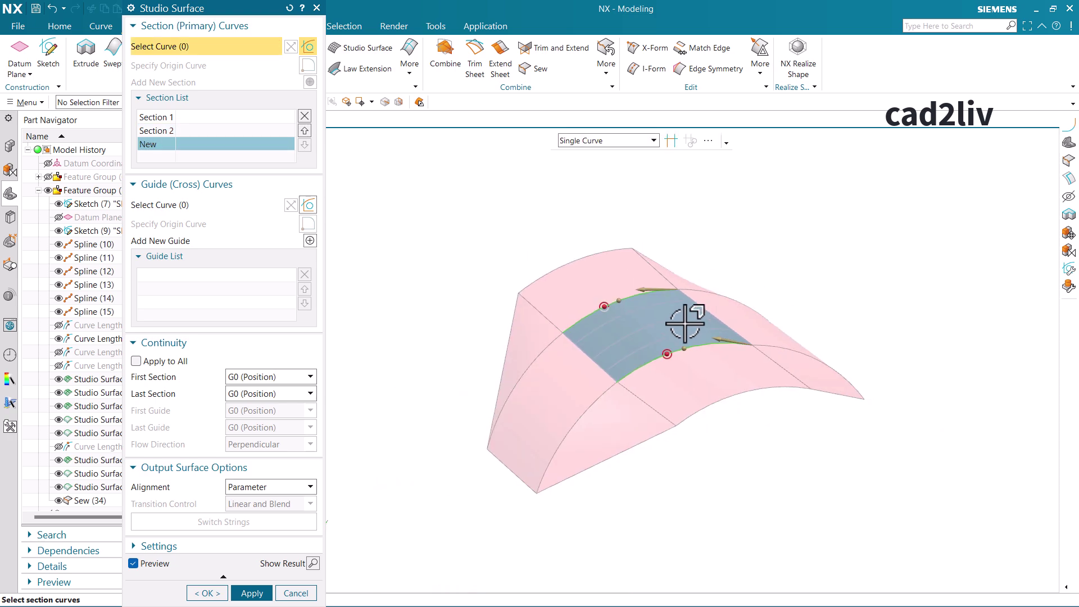
{"action": "scroll", "coordinate": [621, 344], "scroll_direction": "up", "scroll_amount": 3}
{"action": "middle_click_drag", "start_coordinate": [622, 347], "coordinate": [637, 376]}
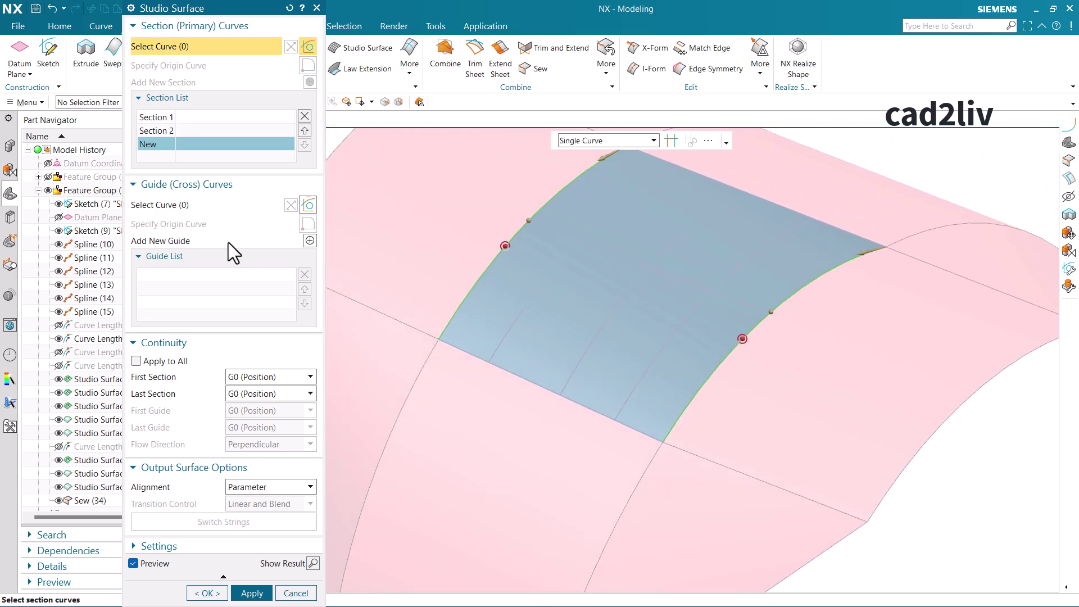
{"action": "left_click", "coordinate": [185, 208]}
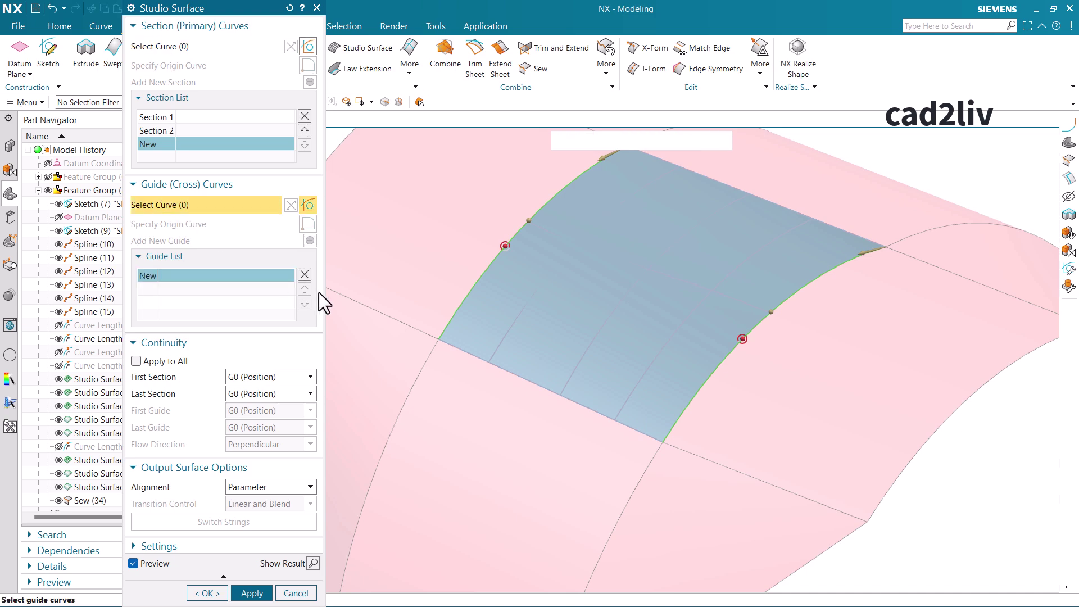
{"action": "left_click", "coordinate": [449, 349]}
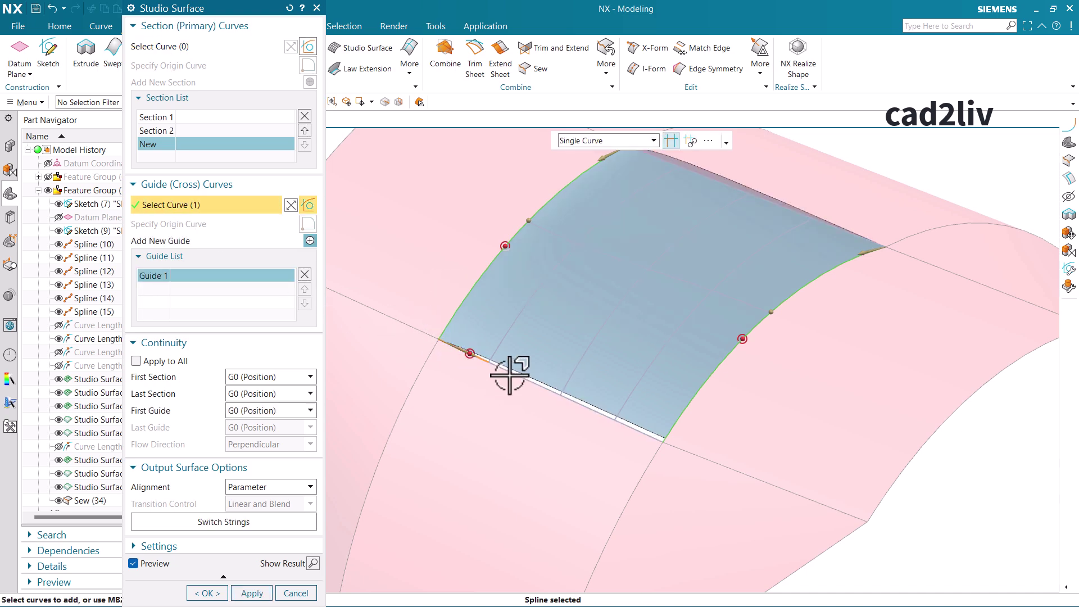
{"action": "left_click", "coordinate": [579, 404]}
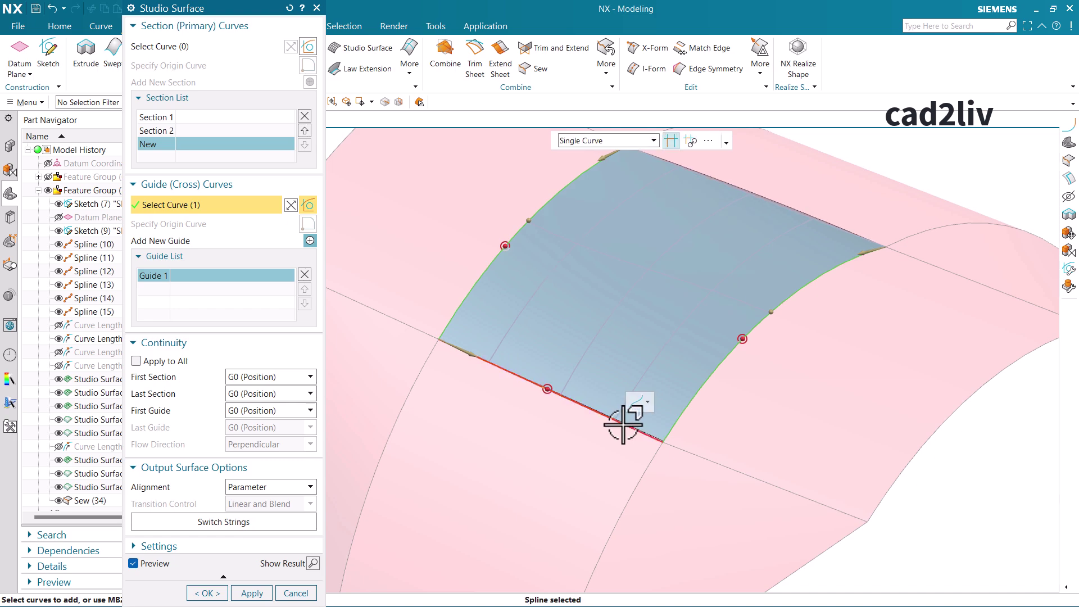
{"action": "middle_click", "coordinate": [559, 316]}
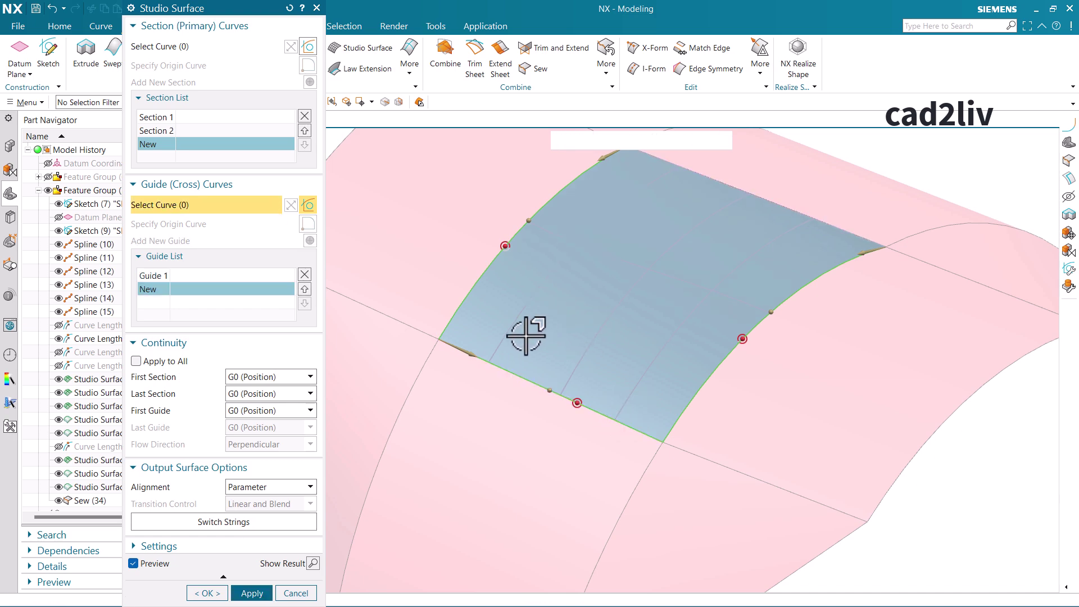
- Add the opposite boundary spline of the opening as the second guide curve, at full length between the two sections
{"action": "middle_click_drag", "start_coordinate": [524, 329], "coordinate": [676, 157]}
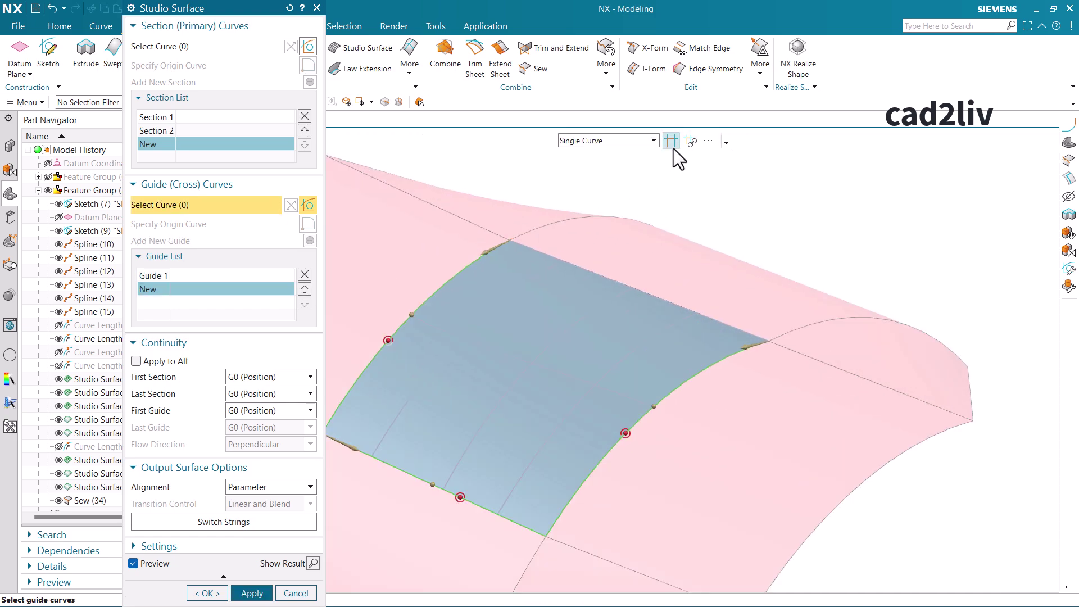
{"action": "left_click", "coordinate": [522, 245]}
{"action": "middle_click", "coordinate": [571, 242]}
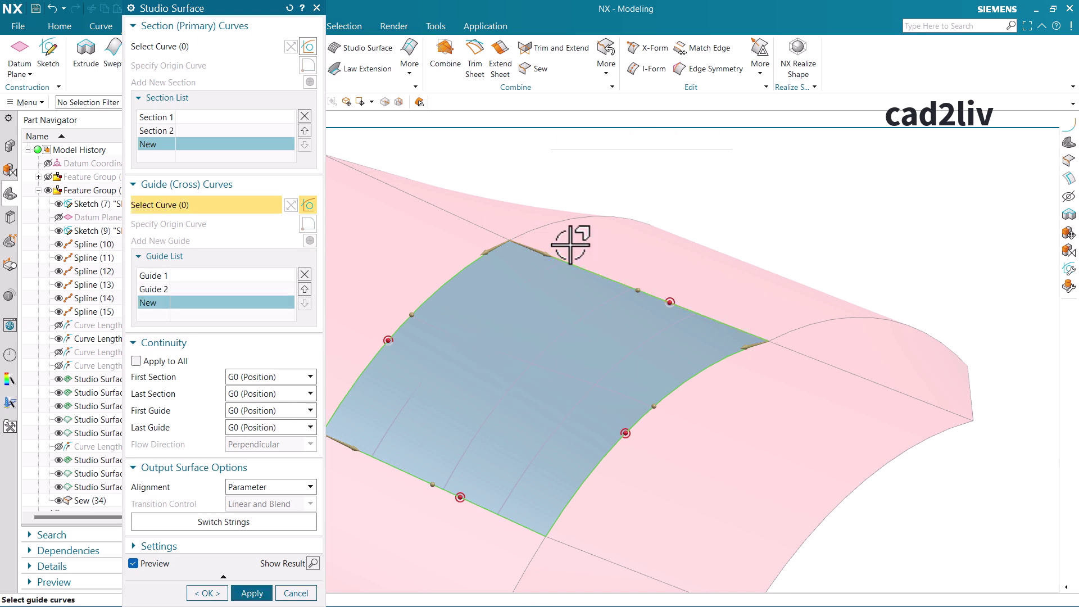
{"action": "scroll", "coordinate": [567, 224], "scroll_direction": "up", "scroll_amount": 3}
{"action": "mouse_move", "coordinate": [590, 280]}
{"action": "middle_mouse_down"}
{"action": "mouse_move", "coordinate": [462, 252]}
{"action": "mouse_move", "coordinate": [578, 272]}
{"action": "mouse_move", "coordinate": [585, 296]}
{"action": "middle_mouse_up"}
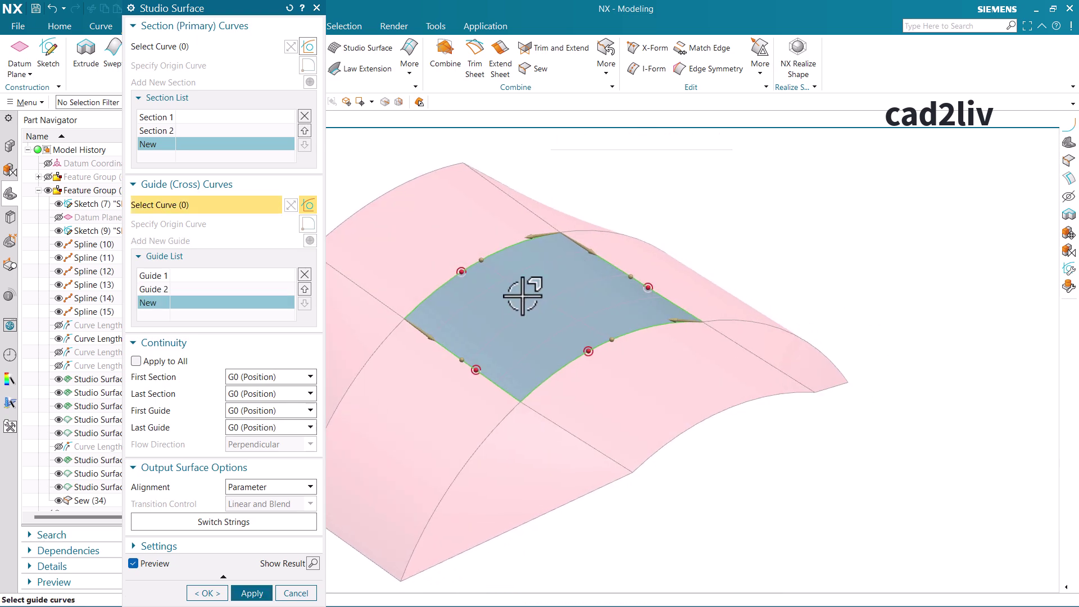
- Set the Last Section and Last Guide continuity to G1 (Tangent), using the adjacent body face as each constraint
{"action": "left_click", "coordinate": [270, 393]}
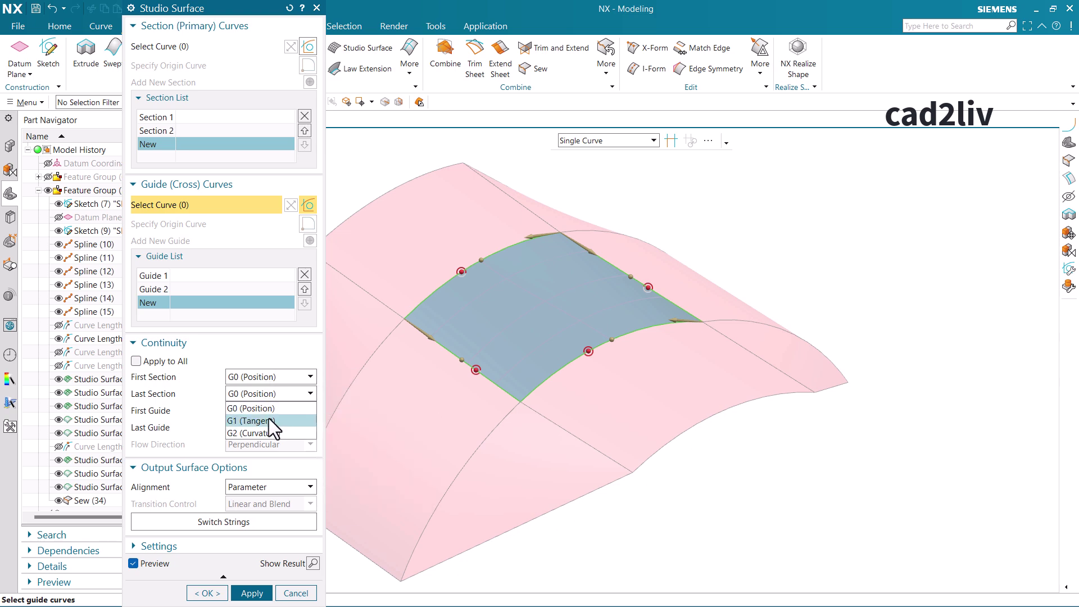
{"action": "left_click", "coordinate": [268, 419]}
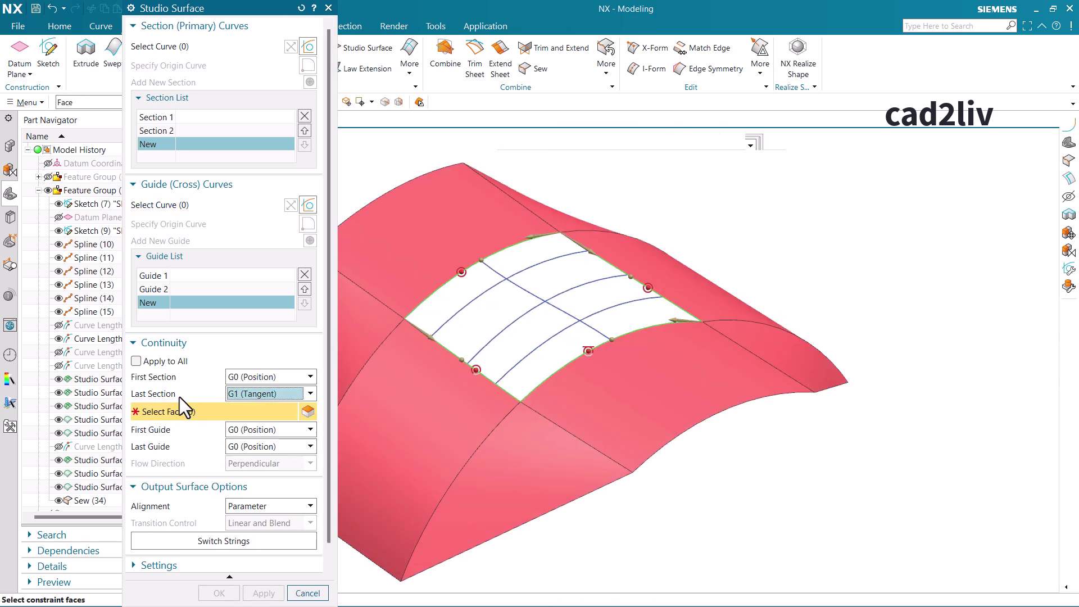
{"action": "left_click", "coordinate": [699, 372]}
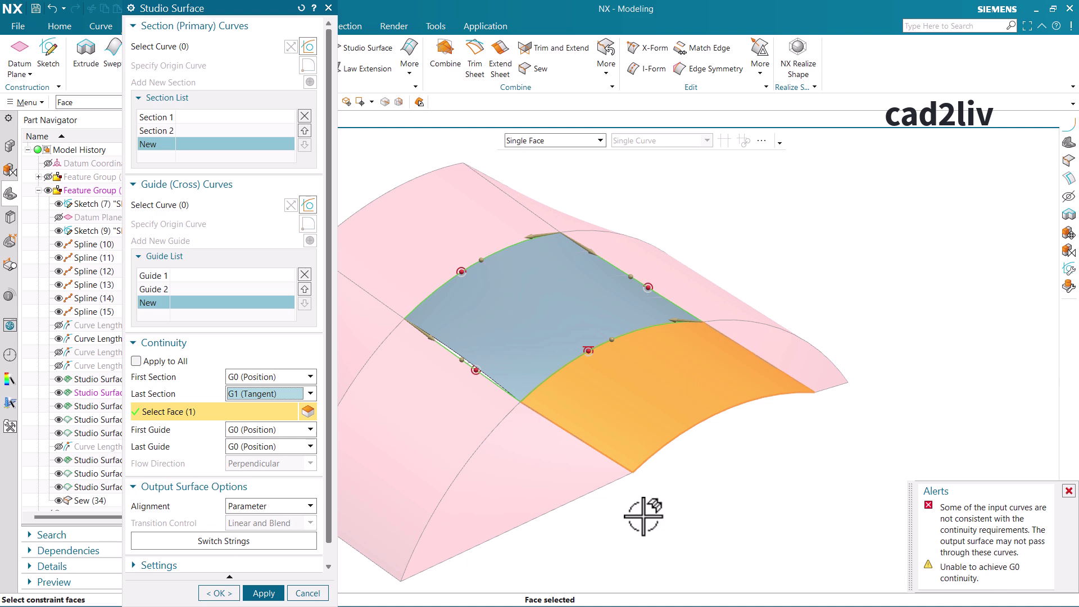
{"action": "left_click", "coordinate": [279, 445]}
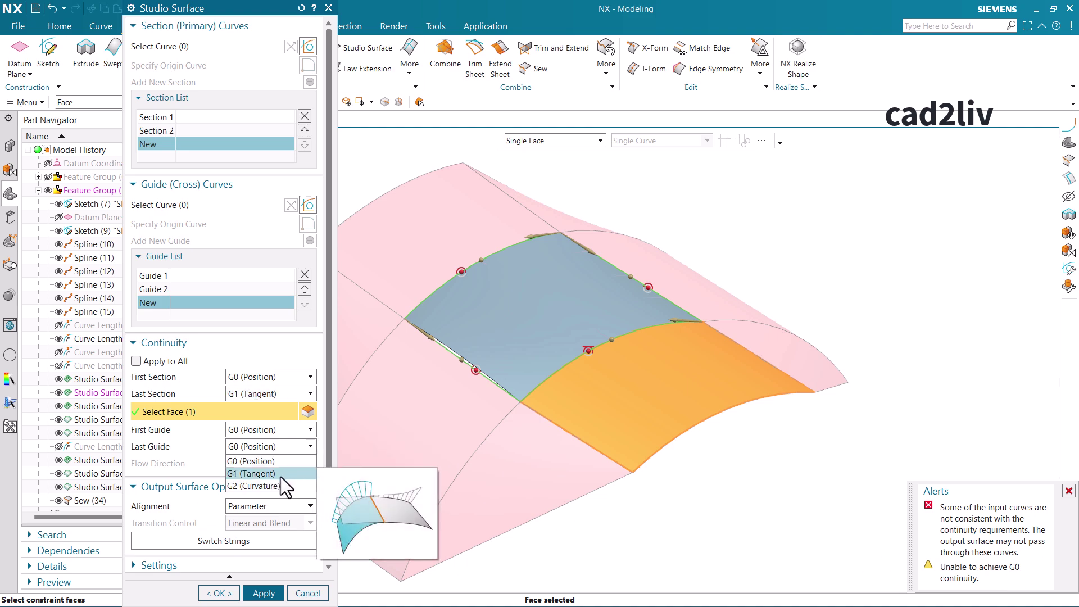
{"action": "left_click", "coordinate": [287, 473]}
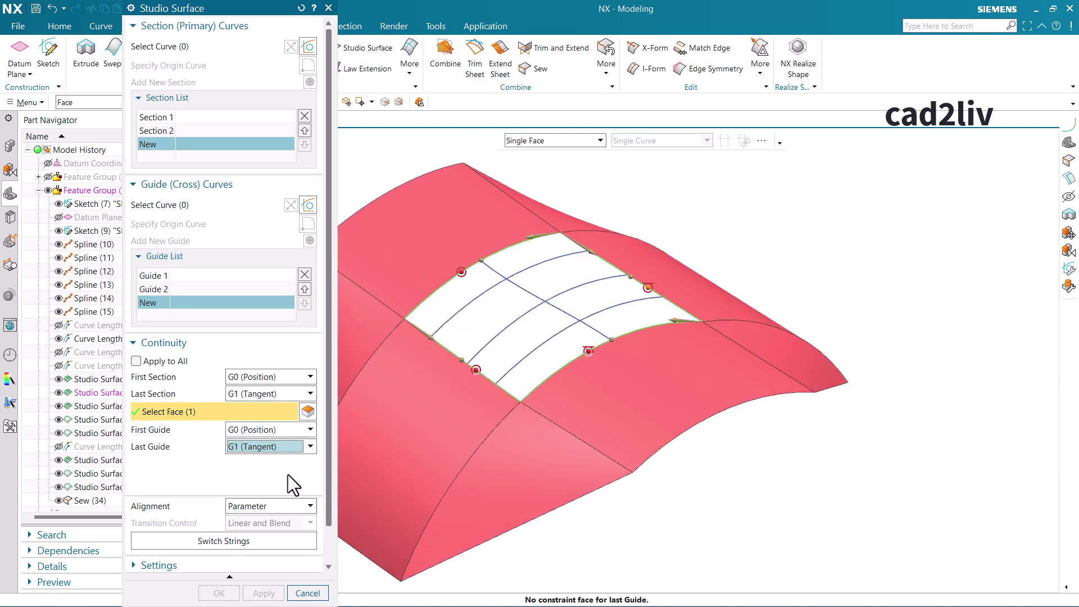
{"action": "left_click", "coordinate": [700, 290]}
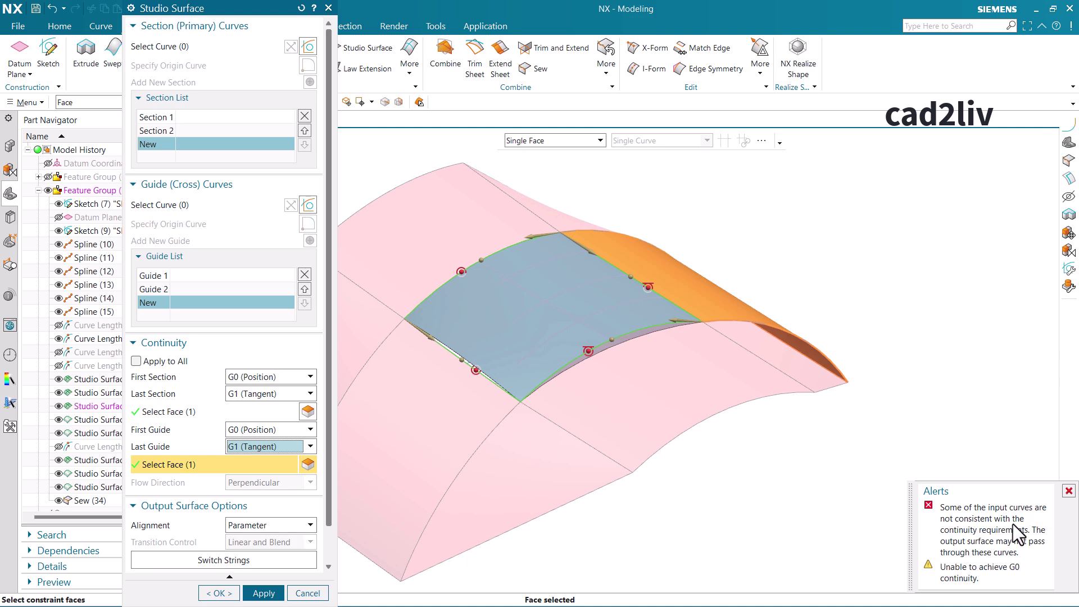
- Set the First Section and First Guide continuity to G1 (Tangent) with their adjacent faces, and inspect the previewed edges
{"action": "left_click", "coordinate": [247, 377]}
{"action": "left_click", "coordinate": [251, 401]}
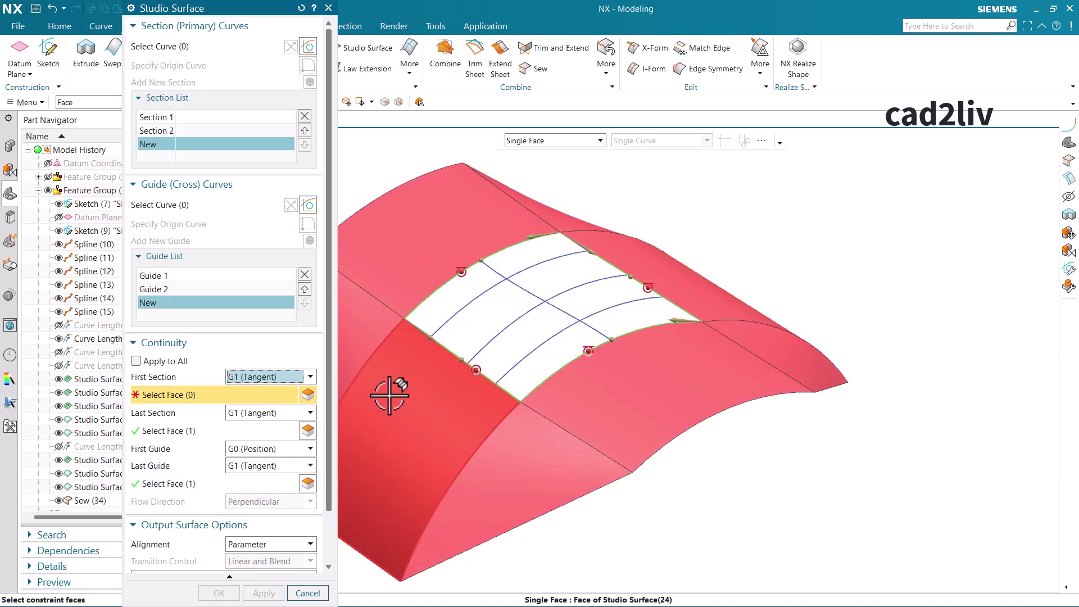
{"action": "left_click", "coordinate": [397, 231]}
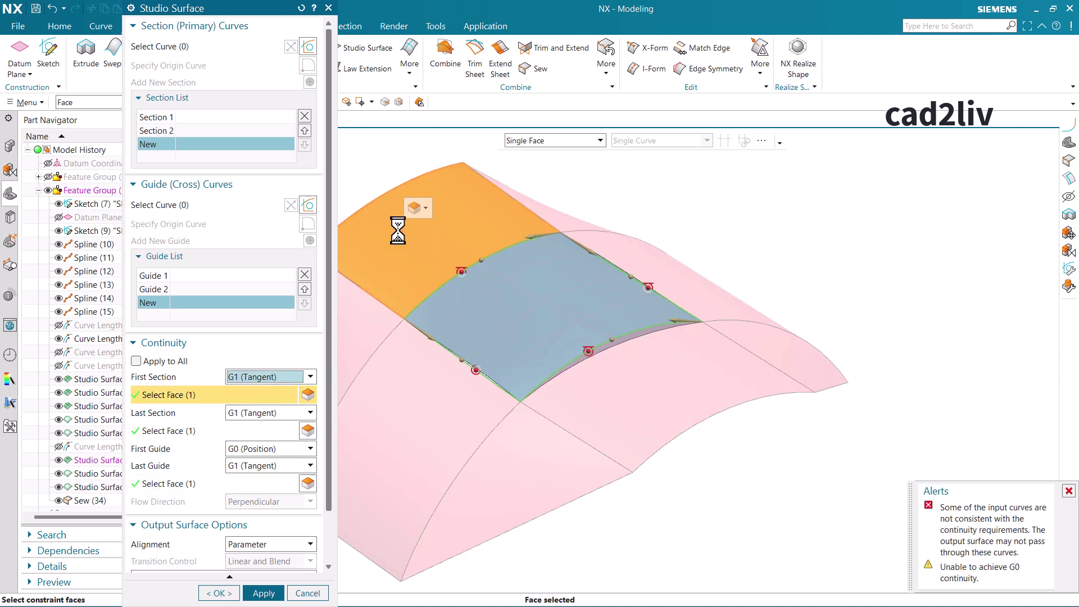
{"action": "left_click", "coordinate": [255, 449]}
{"action": "left_click", "coordinate": [258, 477]}
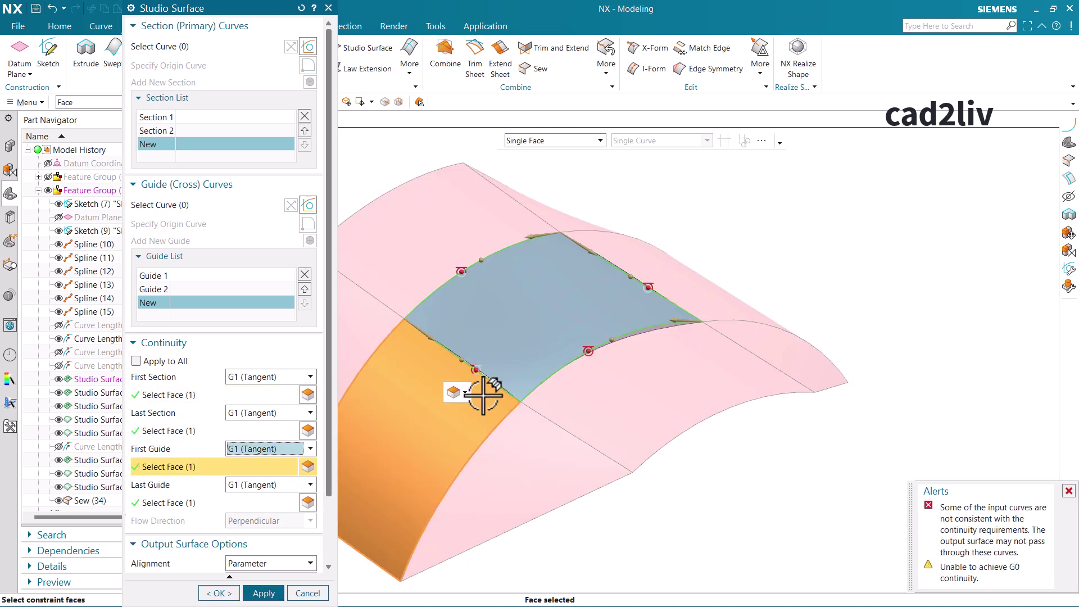
{"action": "scroll", "coordinate": [764, 326], "scroll_direction": "down", "scroll_amount": 1}
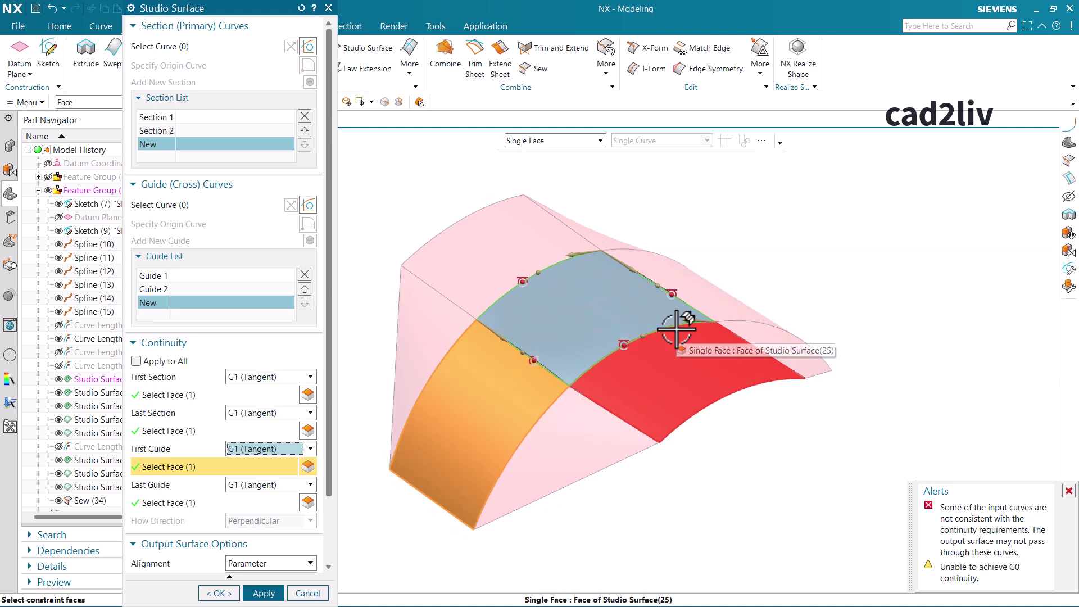
{"action": "scroll", "coordinate": [534, 359], "scroll_direction": "up", "scroll_amount": 4}
{"action": "scroll", "coordinate": [576, 368], "scroll_direction": "down", "scroll_amount": 5}
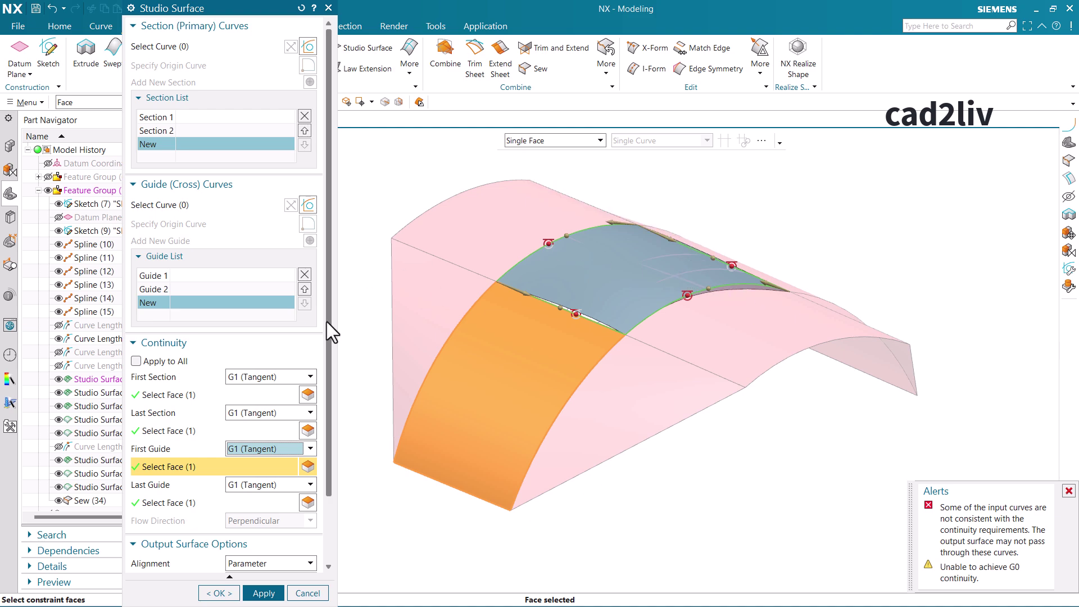
- Return both section and both guide continuity settings to G0 (Position)
{"action": "left_click", "coordinate": [252, 487]}
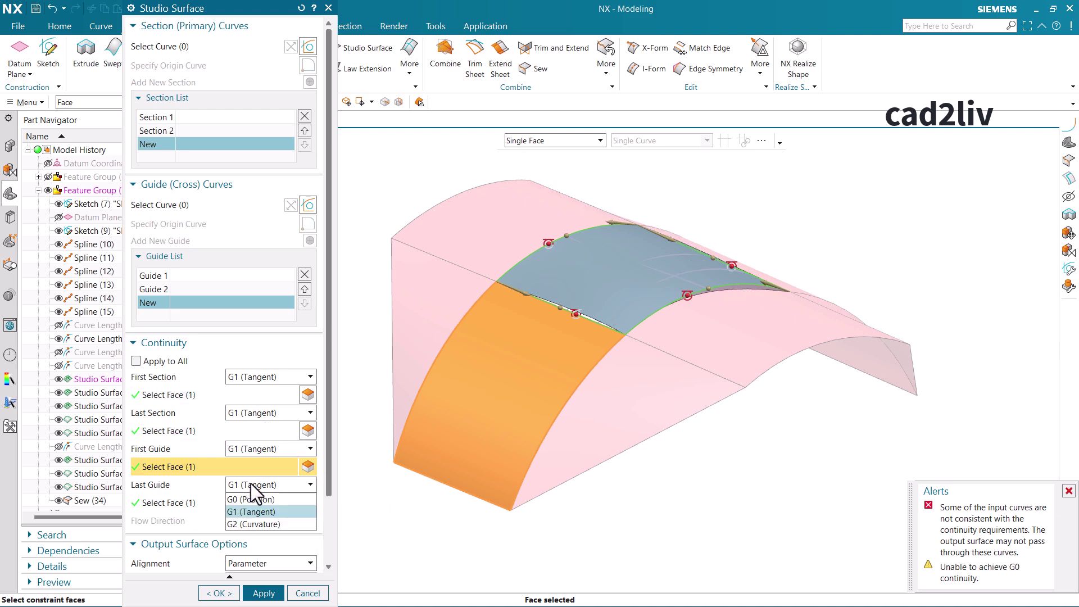
{"action": "left_click", "coordinate": [250, 499]}
{"action": "left_click", "coordinate": [258, 451]}
{"action": "left_click", "coordinate": [261, 462]}
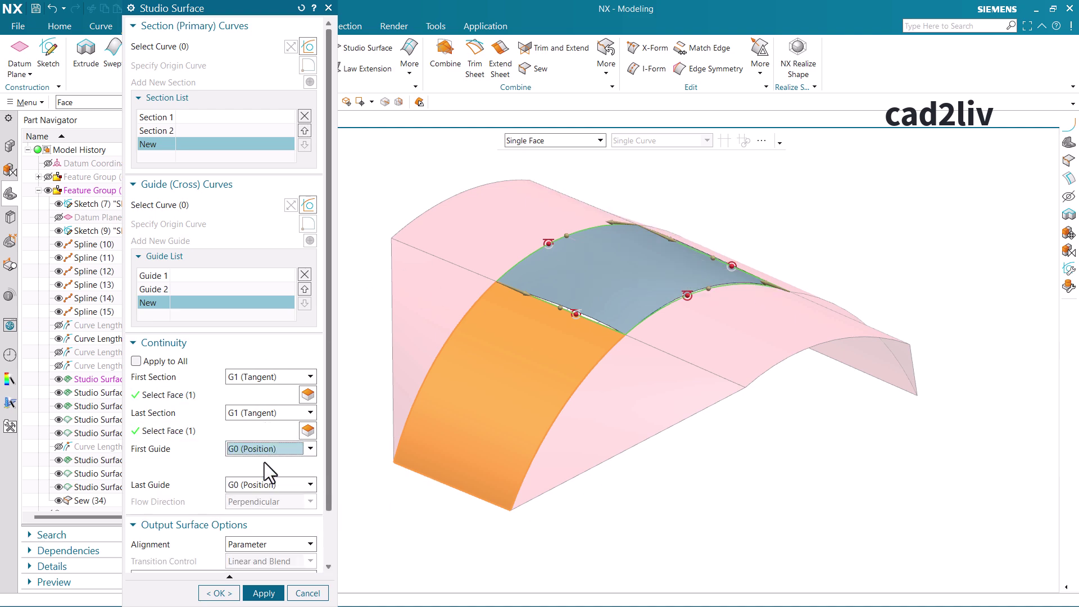
{"action": "left_click", "coordinate": [266, 413]}
{"action": "left_click", "coordinate": [267, 424]}
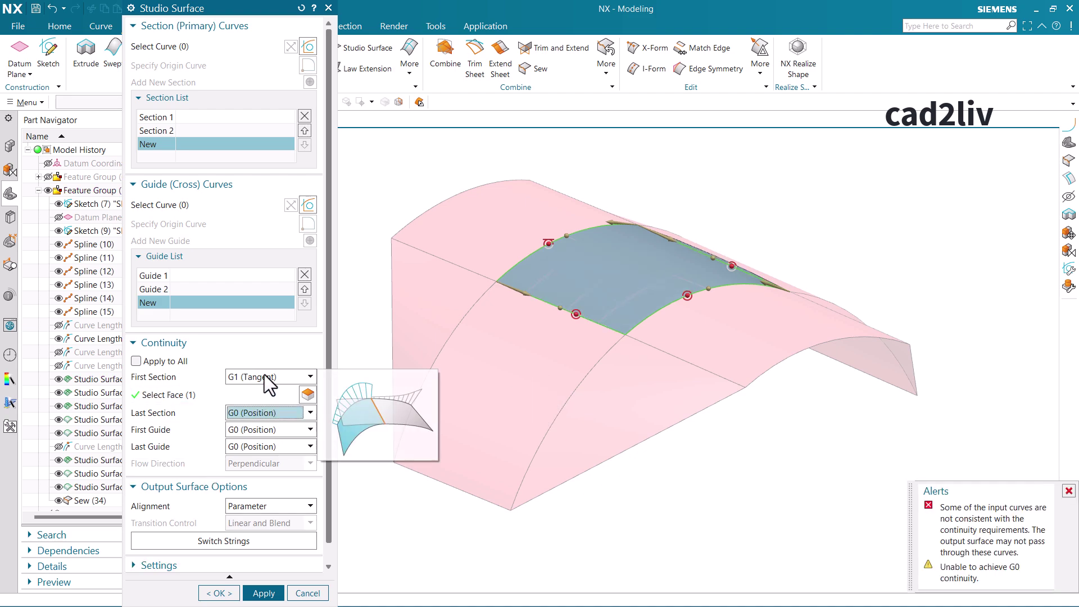
{"action": "left_click", "coordinate": [264, 375]}
{"action": "left_click", "coordinate": [276, 389]}
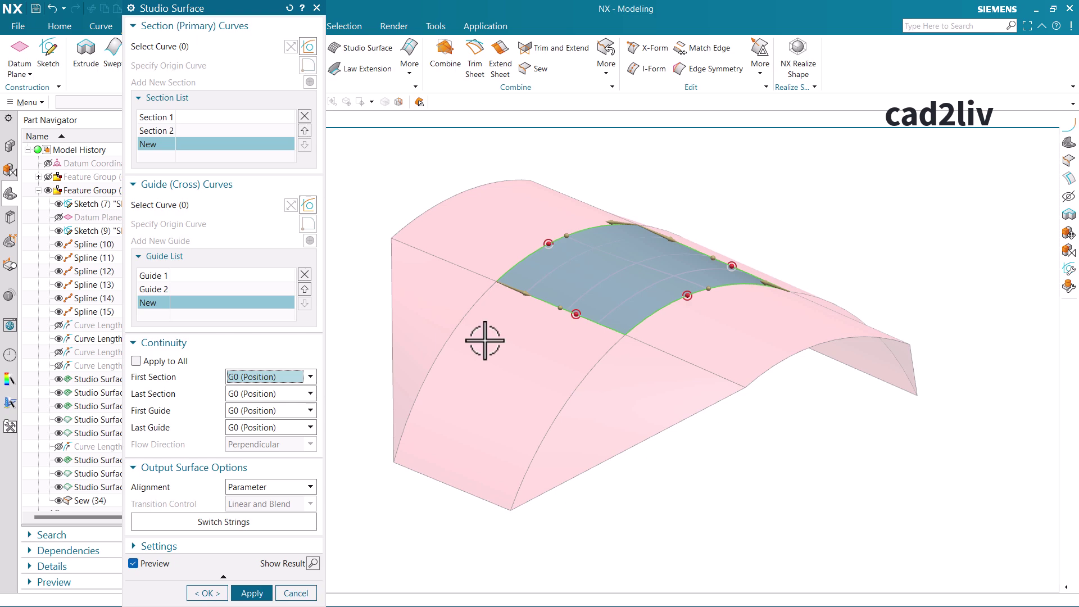
- Try G1 (Tangent) on the First Section, deselect its adjacent constraint face, and return the First Section to G0 (Position)
{"action": "scroll", "coordinate": [484, 340], "scroll_direction": "down", "scroll_amount": 2}
{"action": "scroll", "coordinate": [520, 288], "scroll_direction": "up", "scroll_amount": 4}
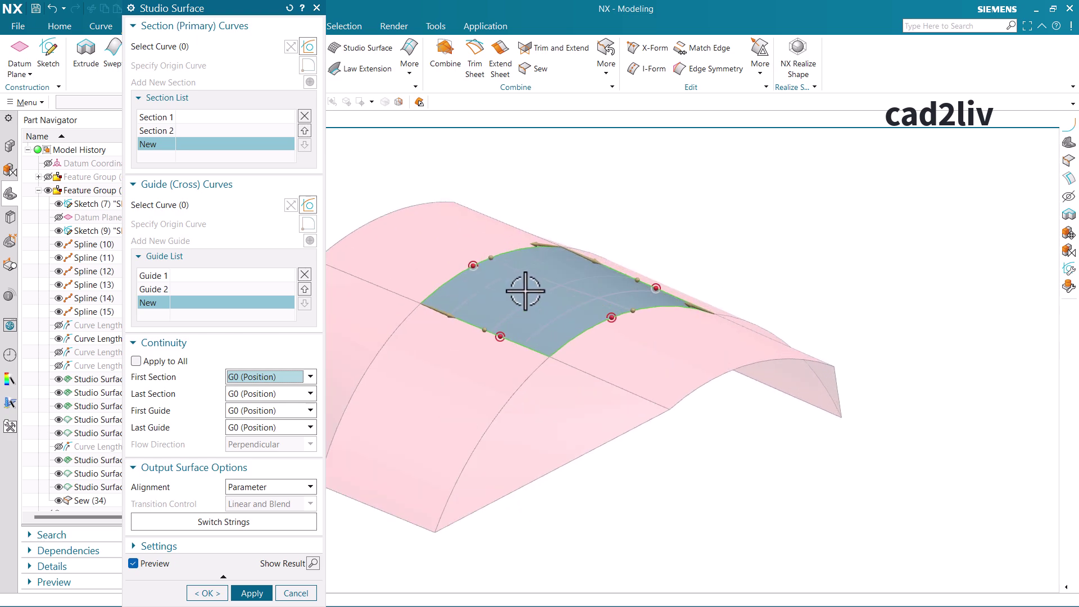
{"action": "mouse_move", "coordinate": [525, 291]}
{"action": "middle_mouse_down"}
{"action": "mouse_move", "coordinate": [507, 291]}
{"action": "mouse_move", "coordinate": [528, 291]}
{"action": "mouse_move", "coordinate": [522, 304]}
{"action": "middle_mouse_up"}
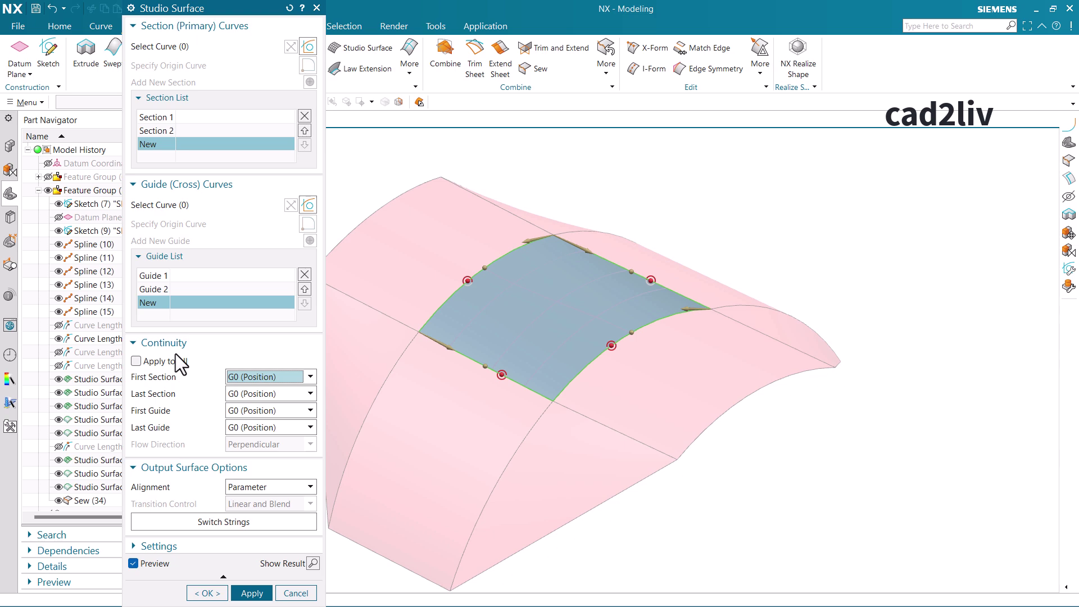
{"action": "left_click", "coordinate": [251, 376]}
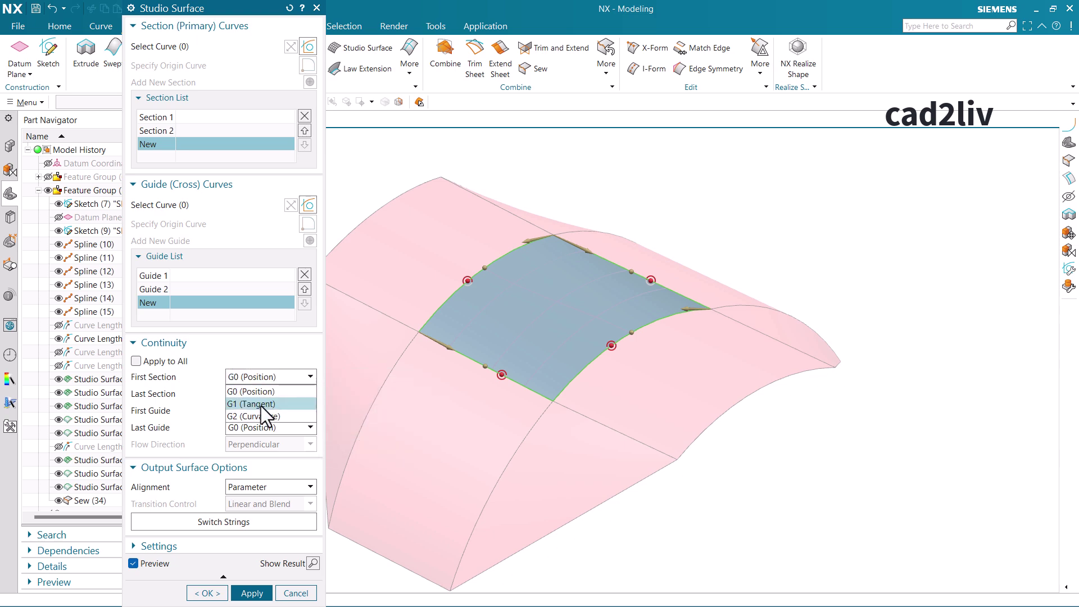
{"action": "left_click", "coordinate": [260, 406]}
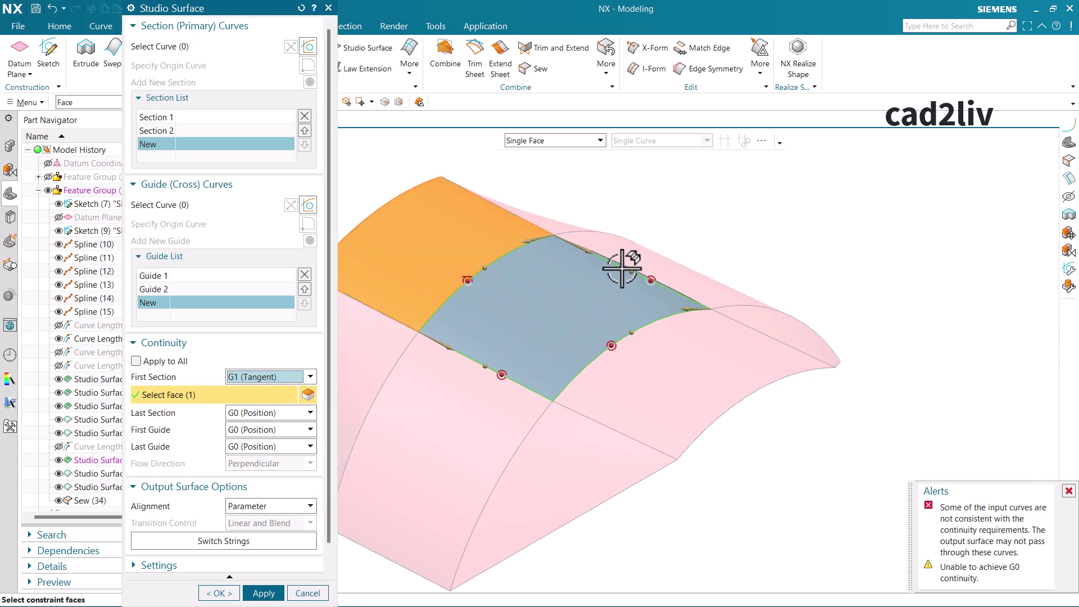
{"action": "scroll", "coordinate": [634, 261], "scroll_direction": "down", "scroll_amount": 2}
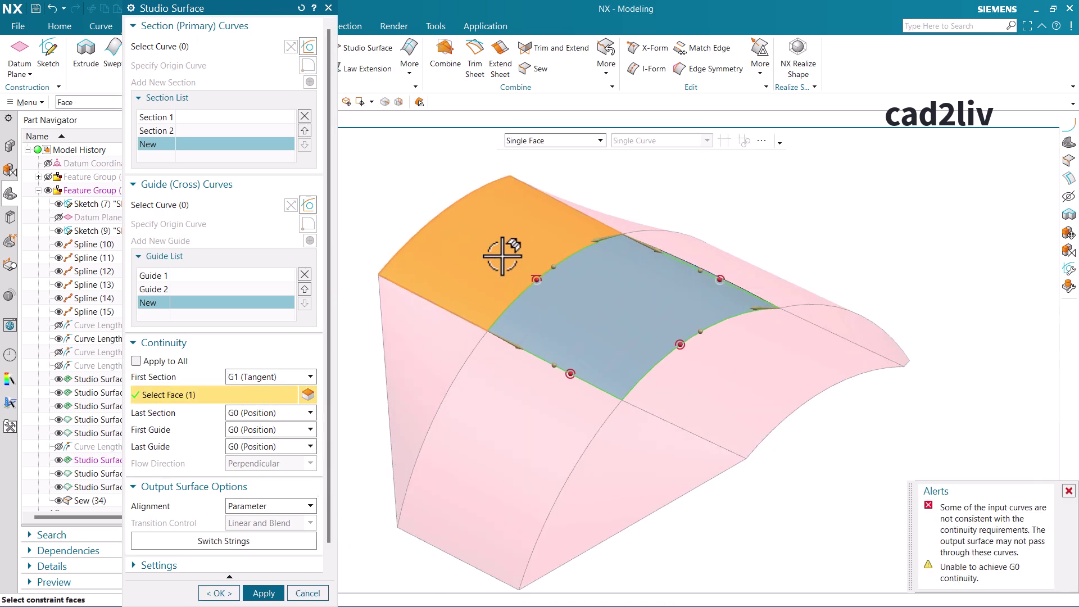
{"action": "left_click", "coordinate": [502, 257], "text": "shift"}
{"action": "scroll", "coordinate": [502, 258], "scroll_direction": "up", "scroll_amount": 2}
{"action": "left_click", "coordinate": [249, 376]}
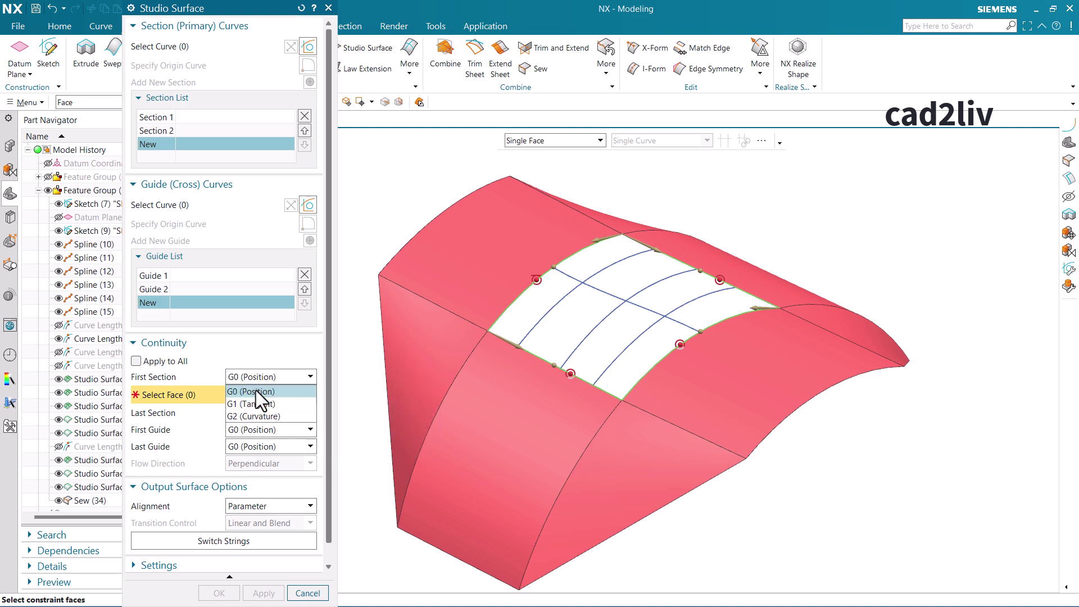
{"action": "left_click", "coordinate": [255, 390]}
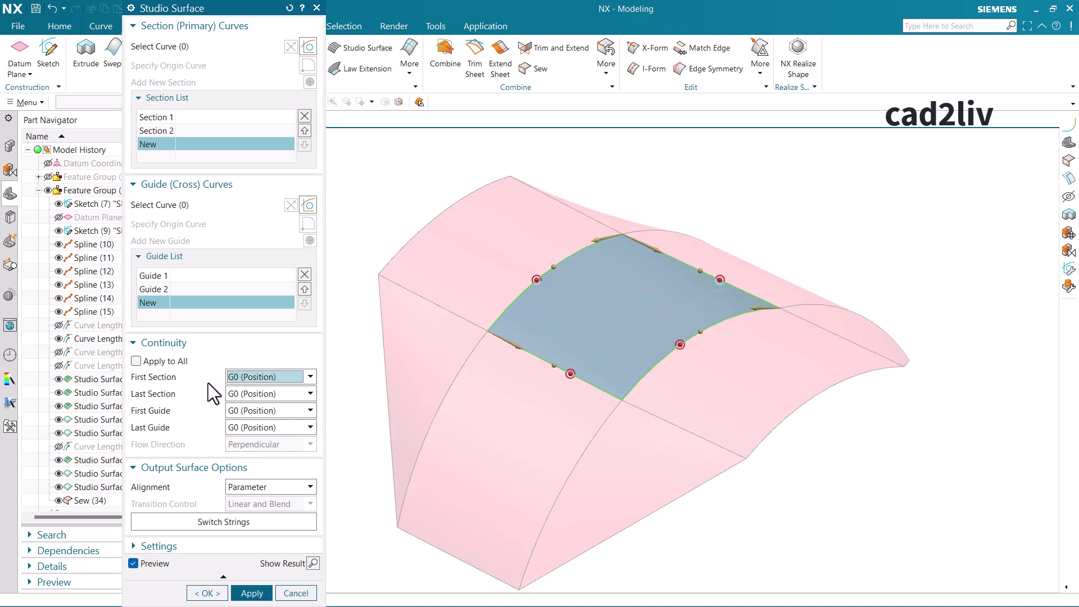
- Try G1 (Tangent) on the First Section using the body face beyond Section 2 as constraint, and revert to G0 (Position)
{"action": "left_click", "coordinate": [245, 377]}
{"action": "left_click", "coordinate": [241, 403]}
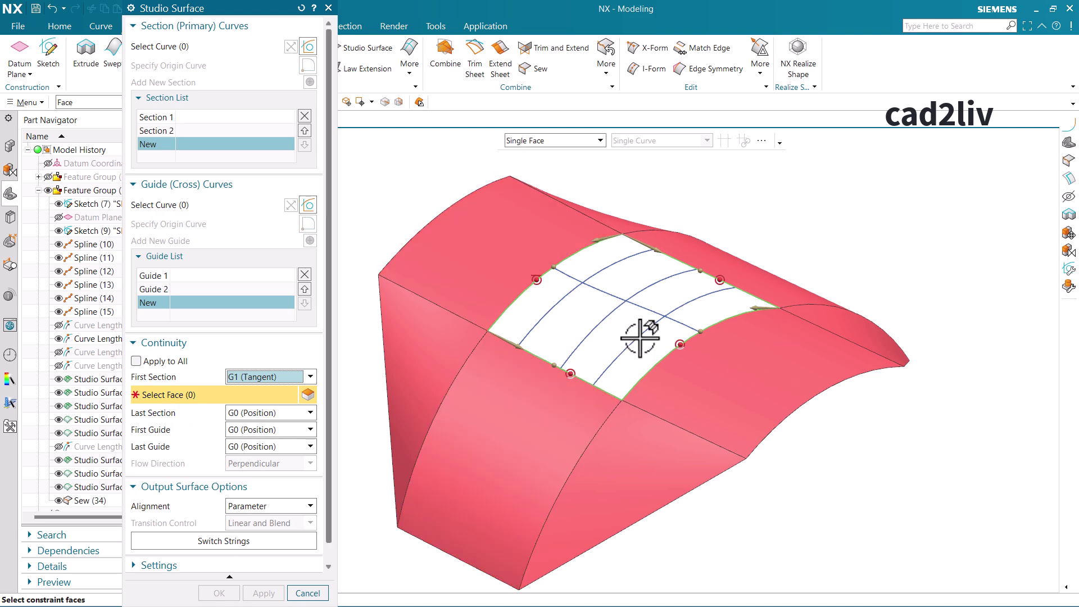
{"action": "left_click", "coordinate": [166, 118]}
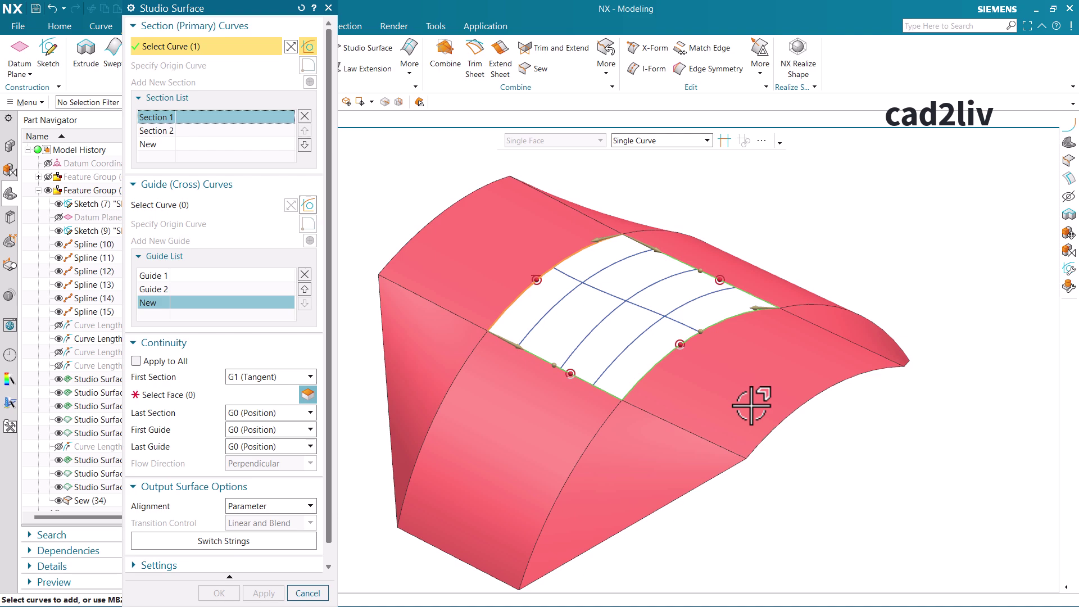
{"action": "left_click", "coordinate": [200, 396]}
{"action": "left_click", "coordinate": [756, 363]}
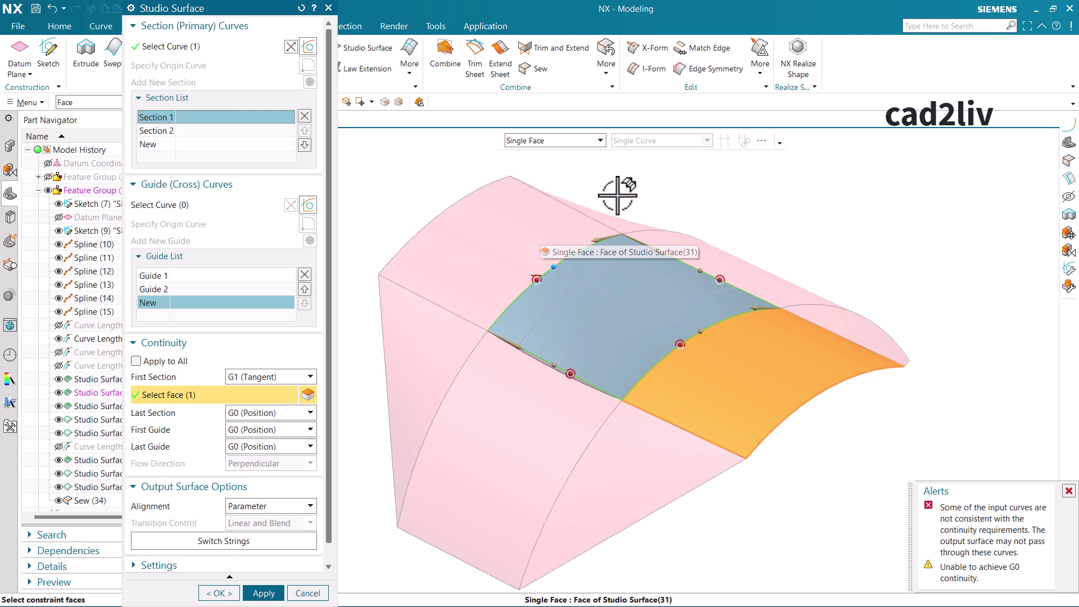
{"action": "left_click", "coordinate": [270, 378]}
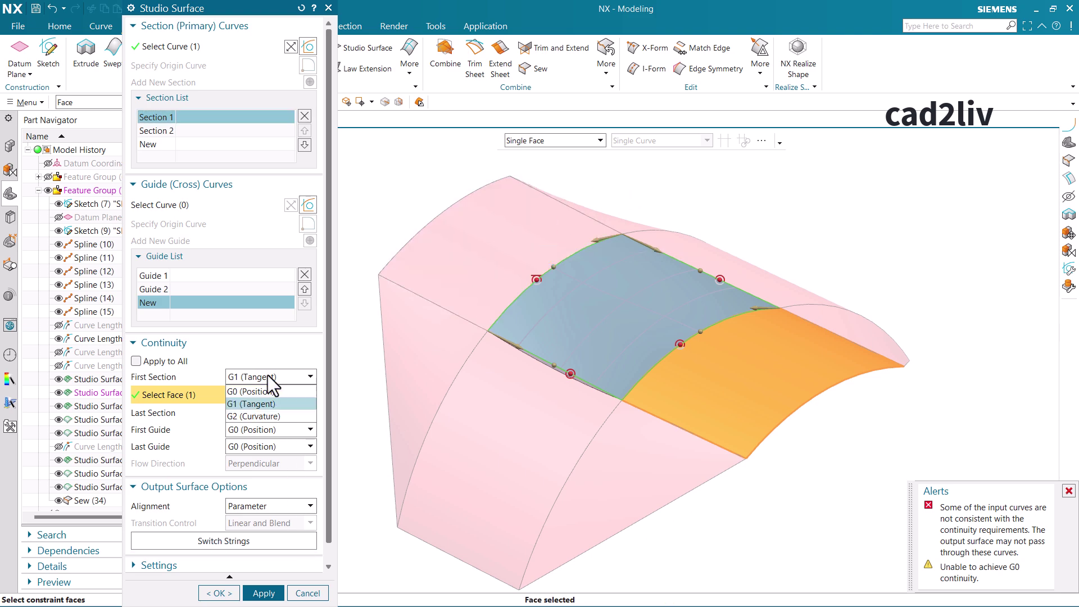
{"action": "left_click", "coordinate": [268, 392]}
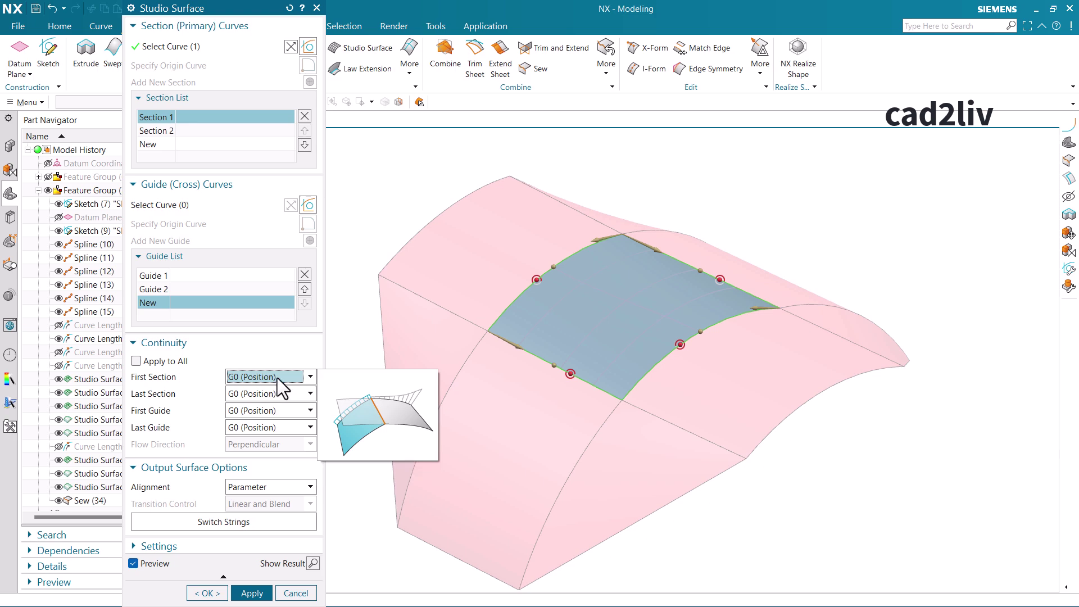
- Switch the section and guide strings, and check which boundary curves are assigned to Section 1 and Section 2
{"action": "left_click", "coordinate": [232, 518]}
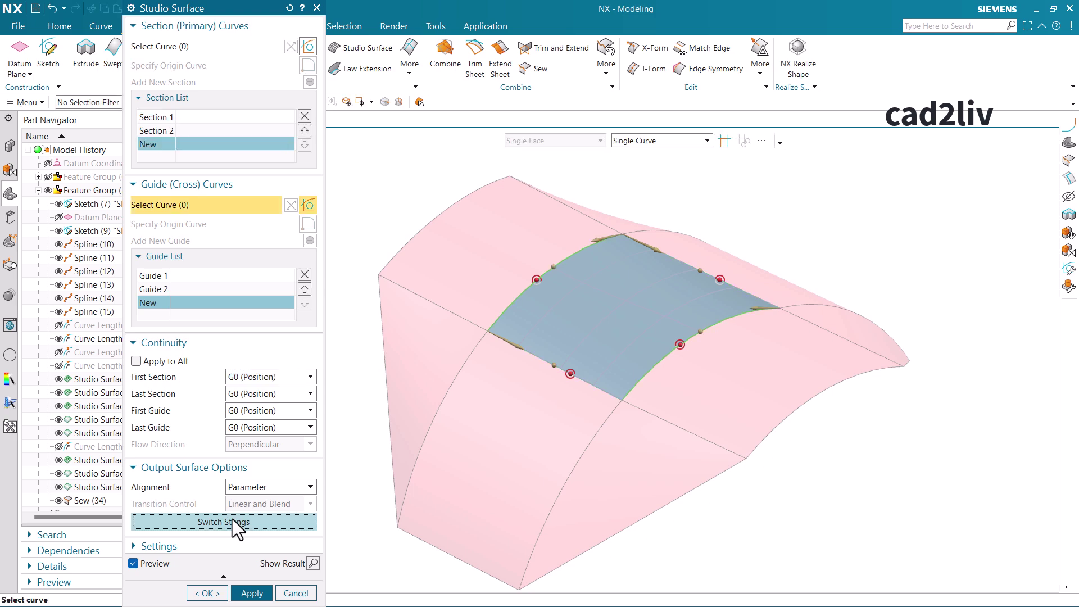
{"action": "left_click", "coordinate": [152, 118]}
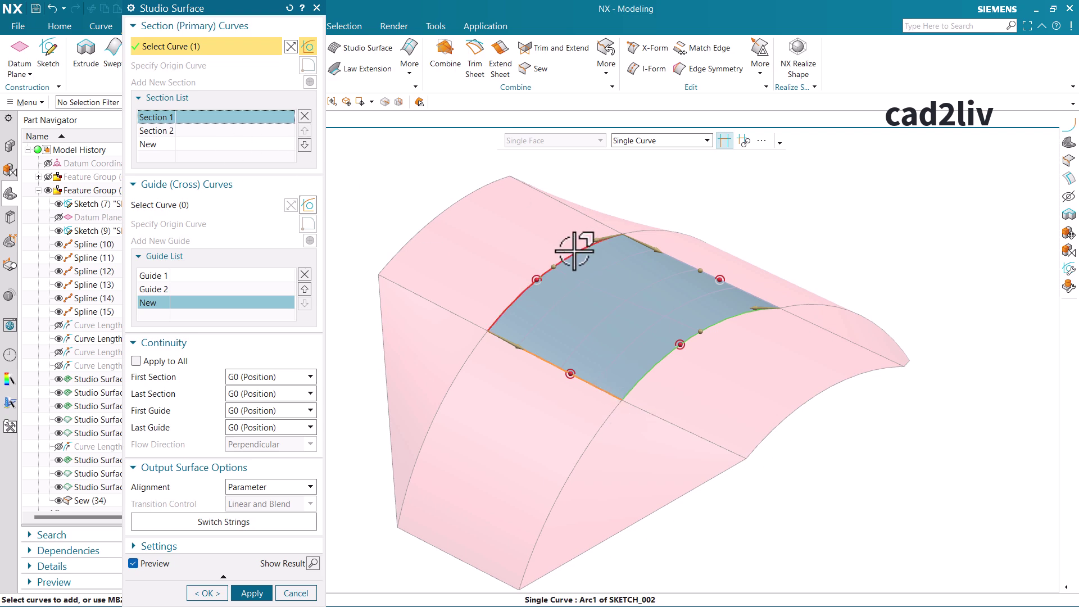
{"action": "left_click", "coordinate": [167, 131]}
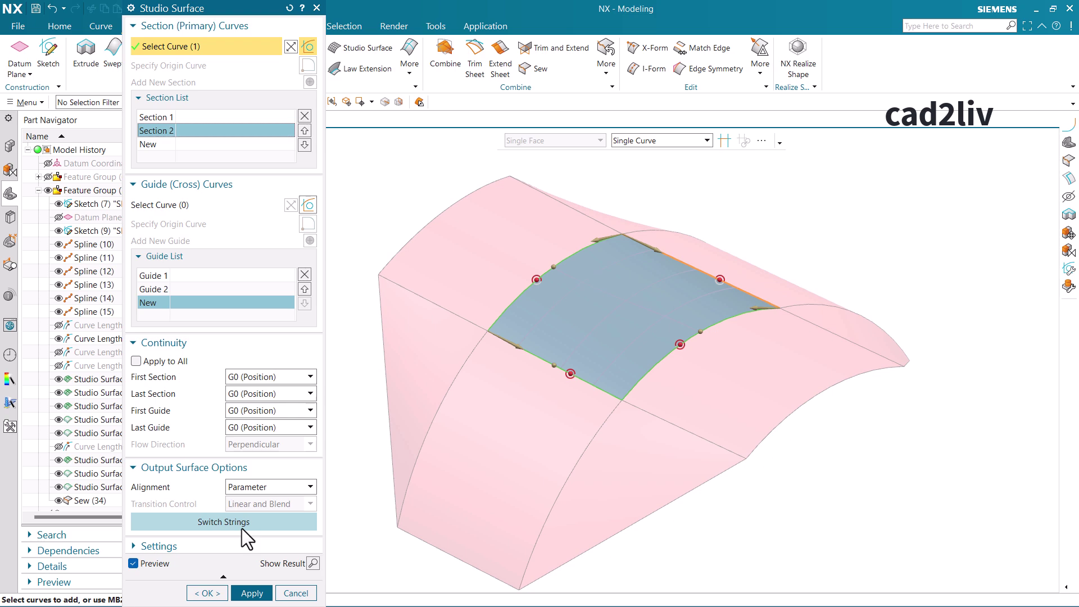
- Create the Studio Surface patch over the opening and inspect it against the surrounding body
{"action": "left_click", "coordinate": [211, 592]}
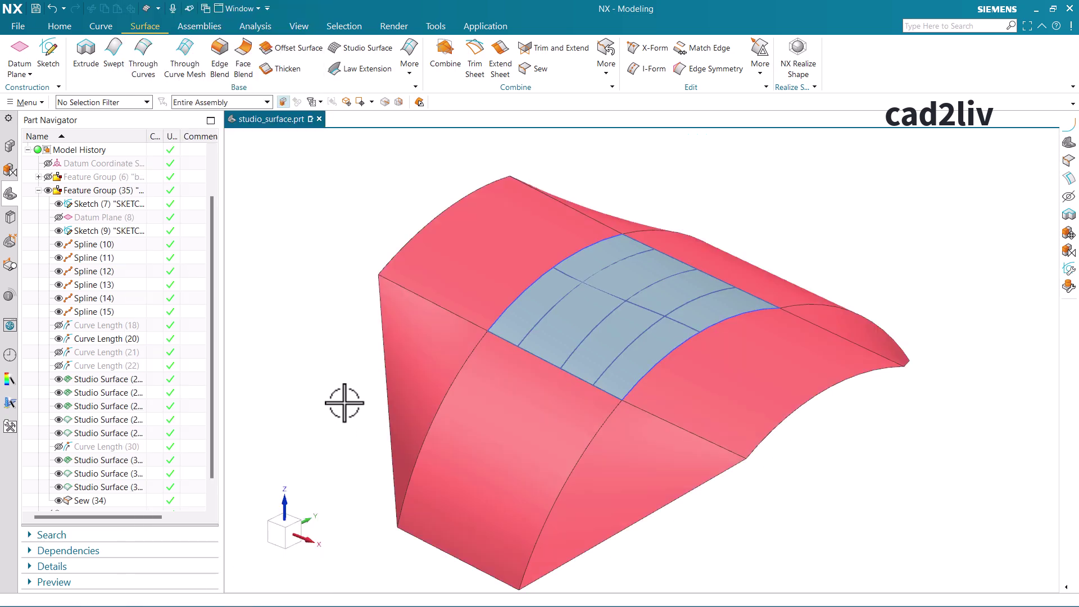
{"action": "scroll", "coordinate": [344, 403], "scroll_direction": "down", "scroll_amount": 3}
{"action": "mouse_move", "coordinate": [498, 388]}
{"action": "middle_mouse_down"}
{"action": "mouse_move", "coordinate": [414, 405]}
{"action": "mouse_move", "coordinate": [515, 398]}
{"action": "middle_mouse_up"}
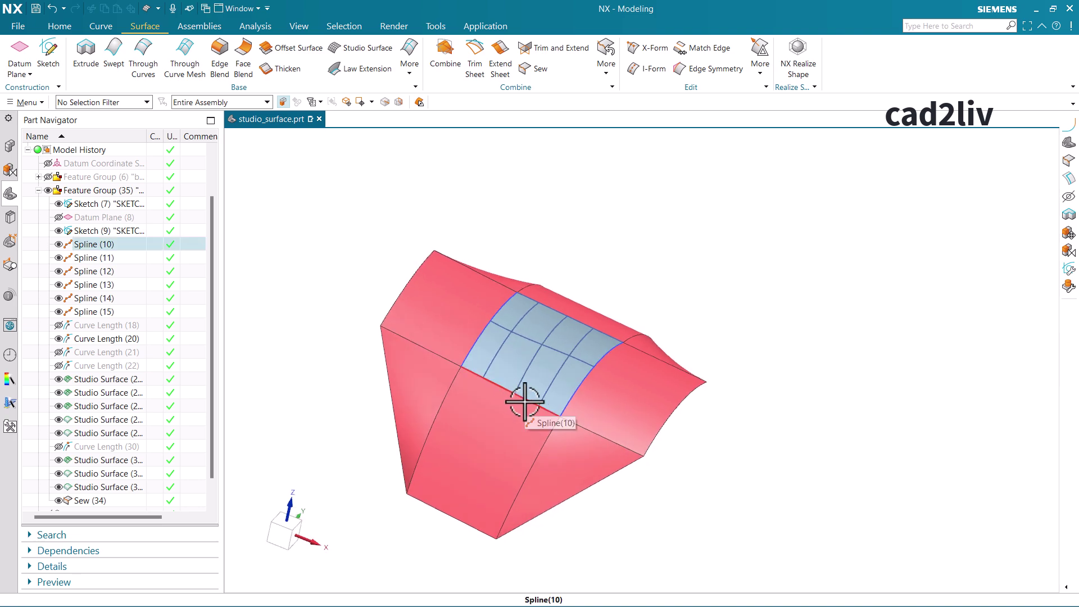
{"action": "key", "text": "Home"}
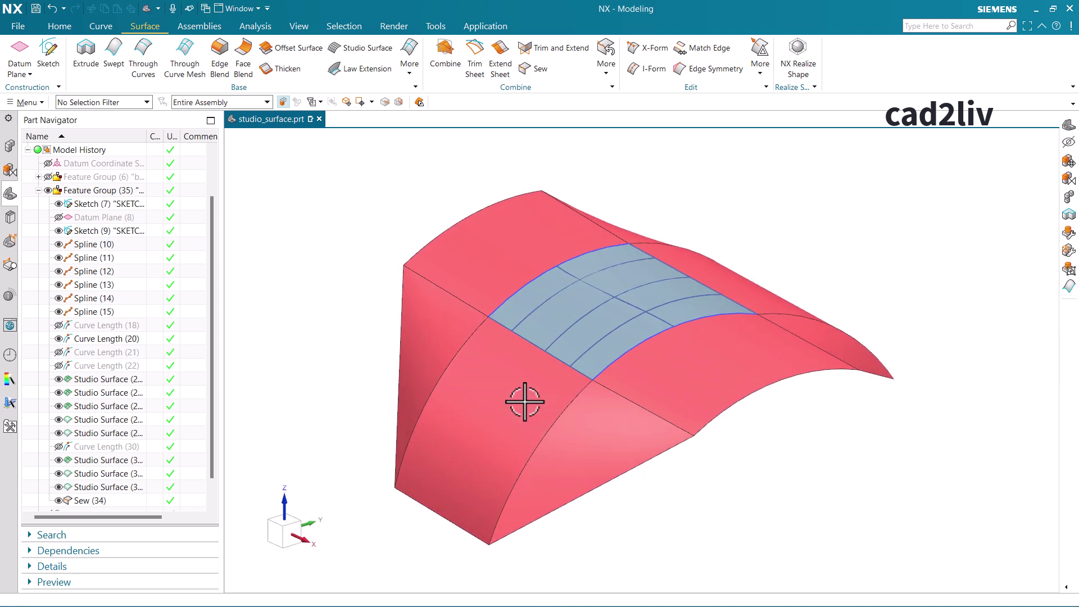